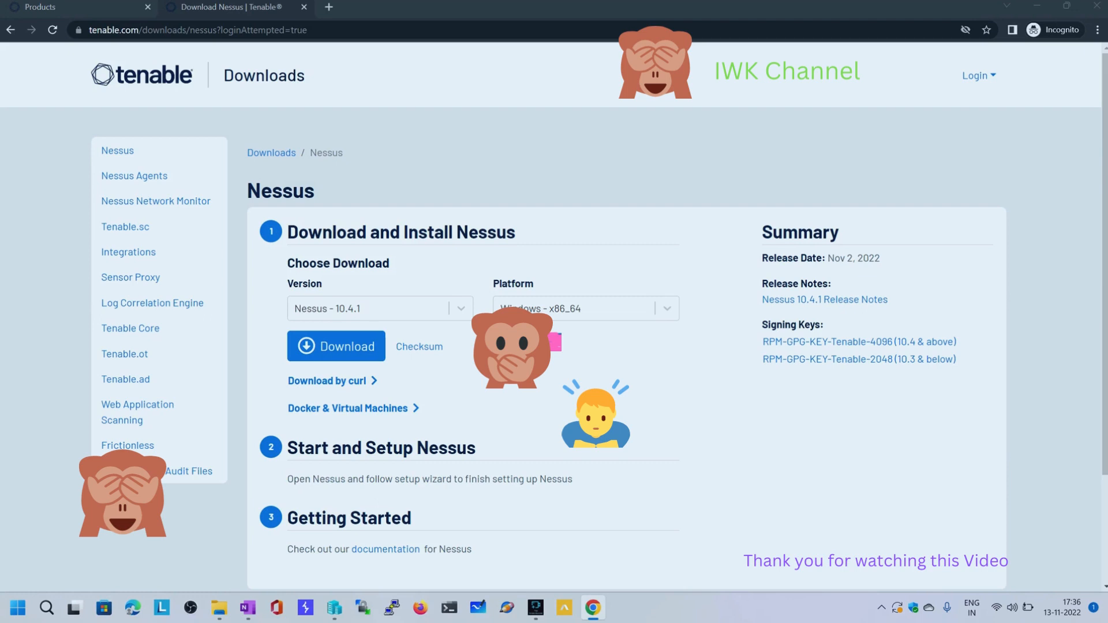
# Download Nessus 10.4.1 for Windows x86_64 from the Tenable downloads page and accept the license agreement
pyautogui.hotkey('alt', 'Tab')
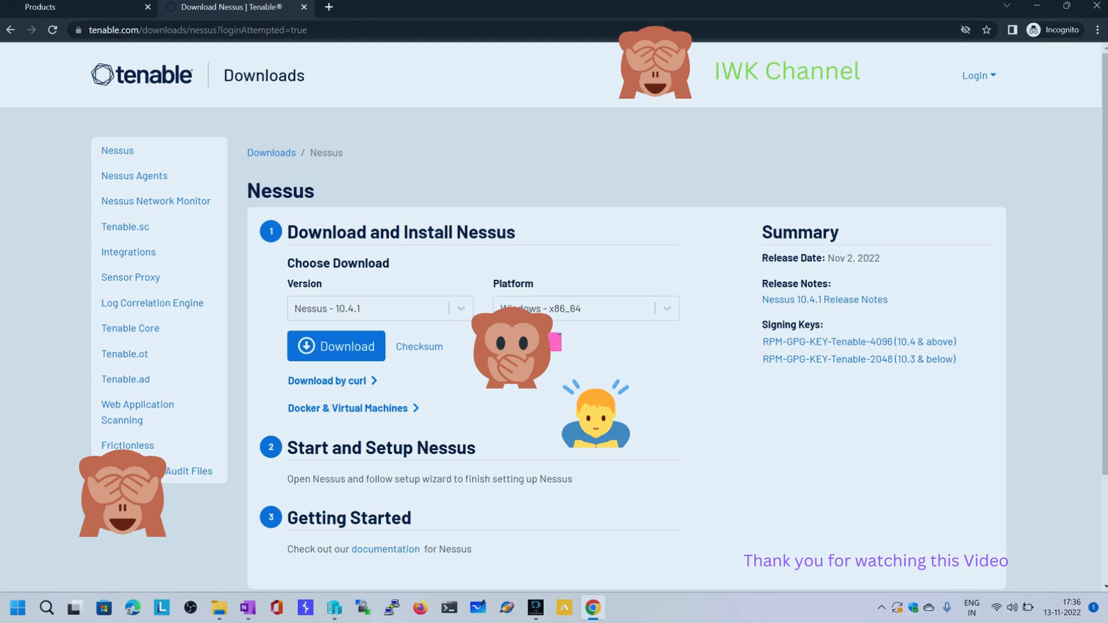
pyautogui.click(115, 7)
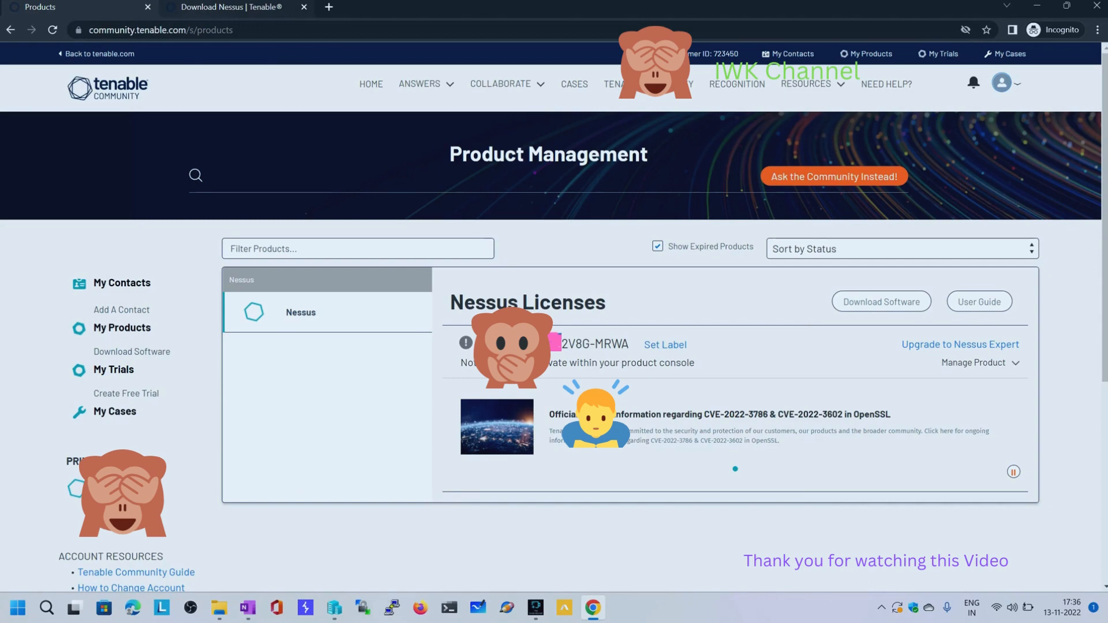
pyautogui.click(199, 7)
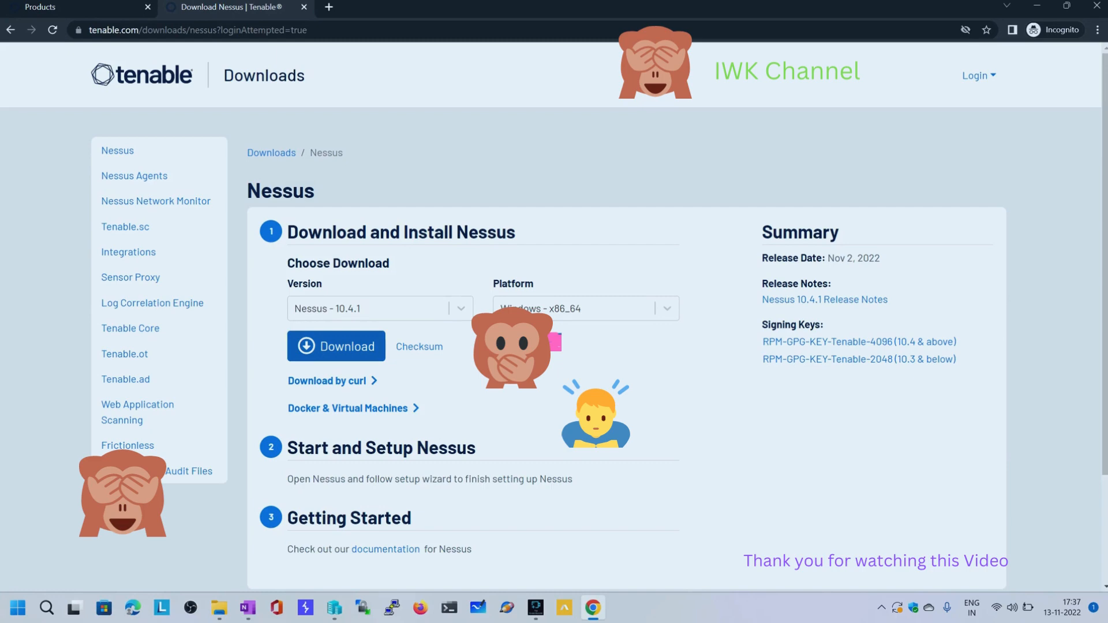
pyautogui.click(336, 346)
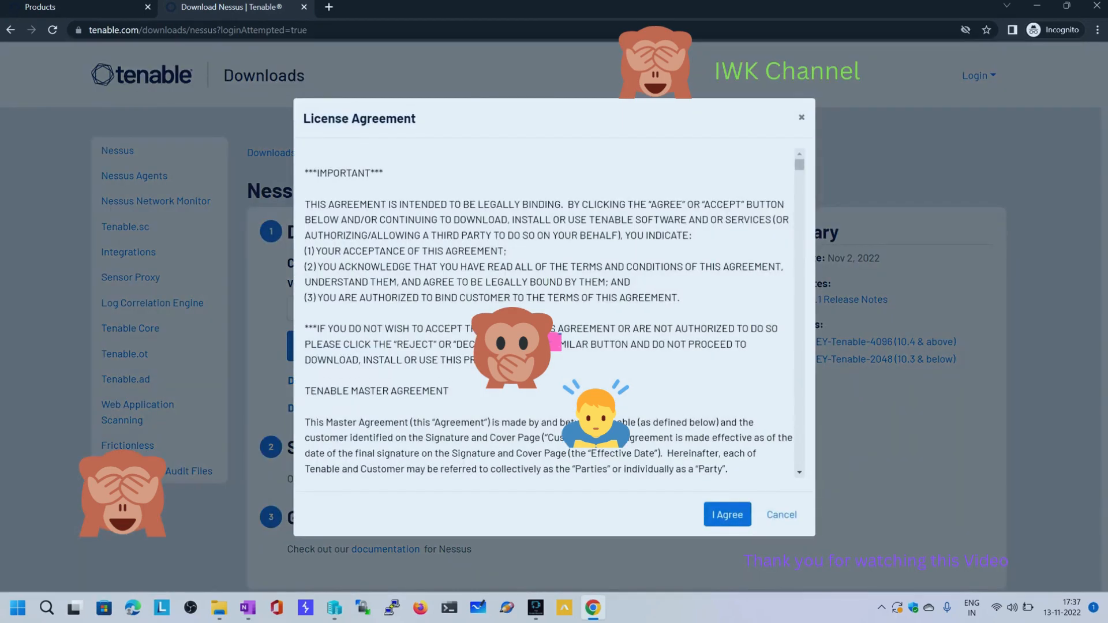
pyautogui.moveTo(303, 119); pyautogui.dragTo(417, 118)
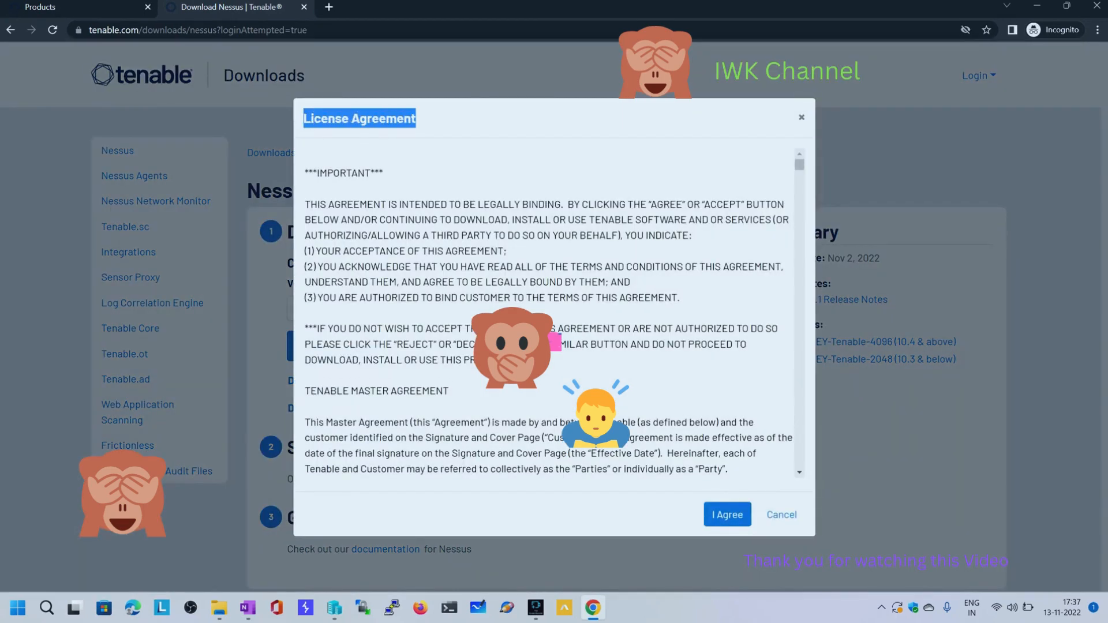
pyautogui.click(727, 514)
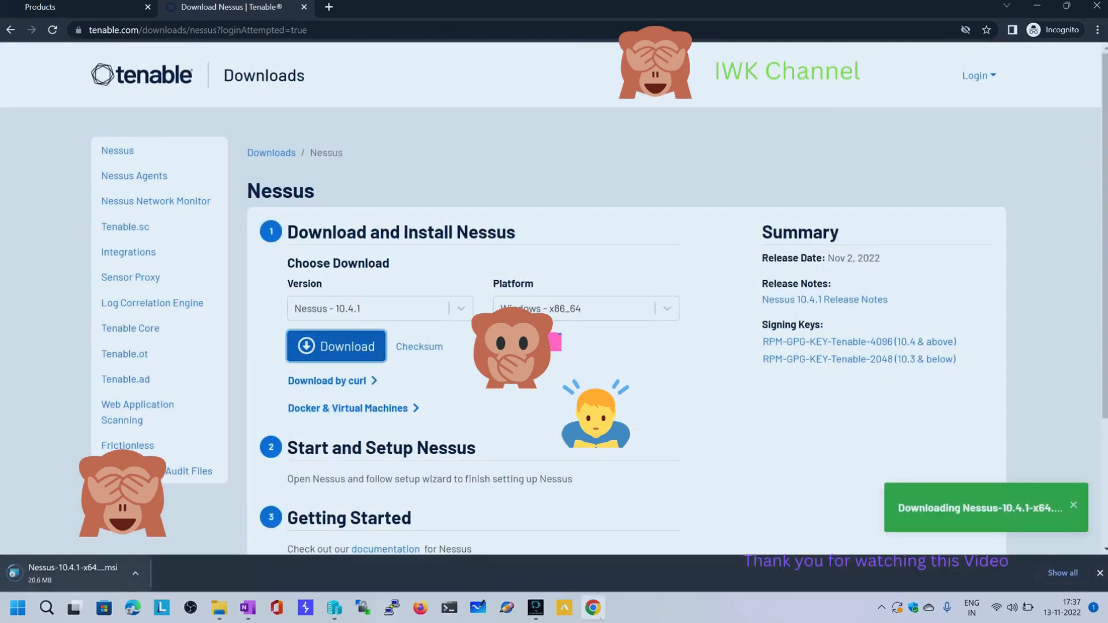
# Switch to Hyper-V Manager and connect to the Parrot_OS virtual machine
pyautogui.moveTo(334, 608)
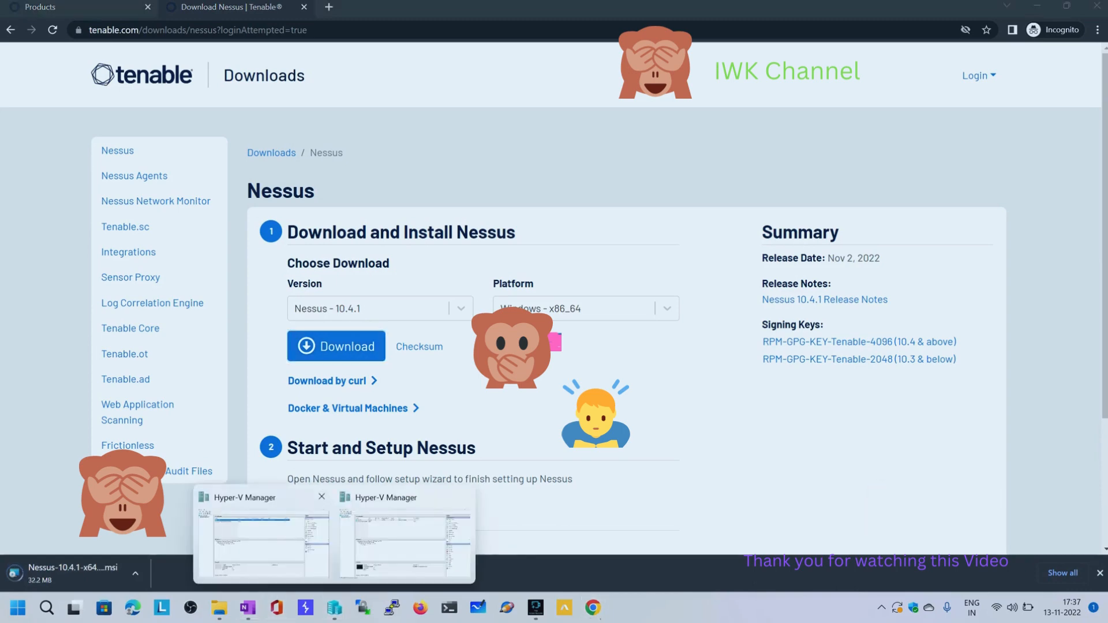
pyautogui.click(404, 544)
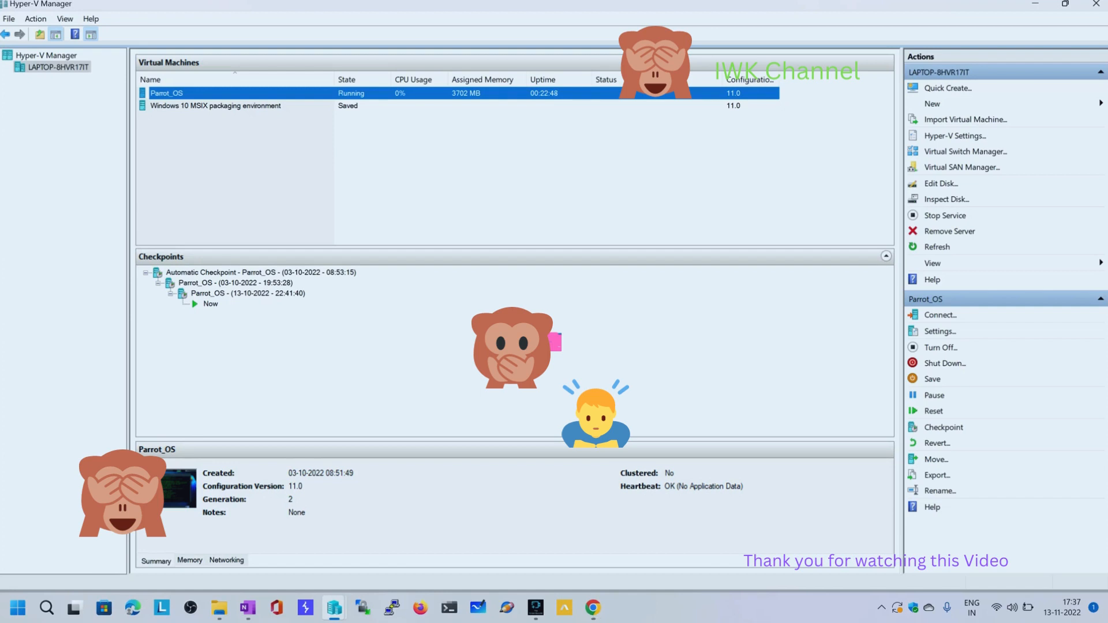
pyautogui.click(215, 106)
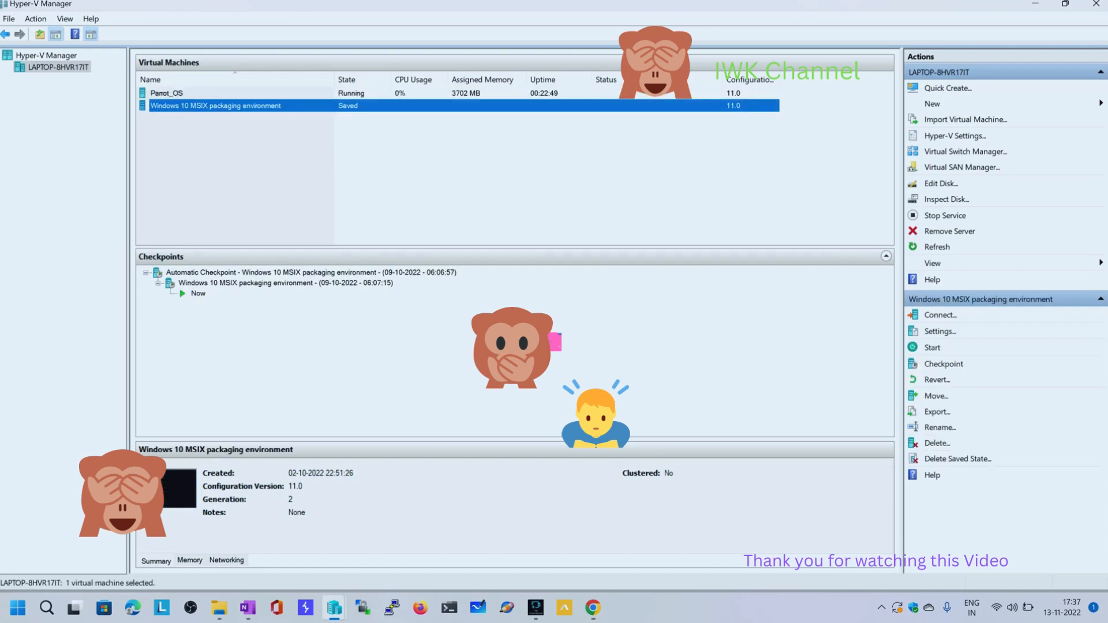
pyautogui.click(215, 93)
pyautogui.rightClick(177, 94)
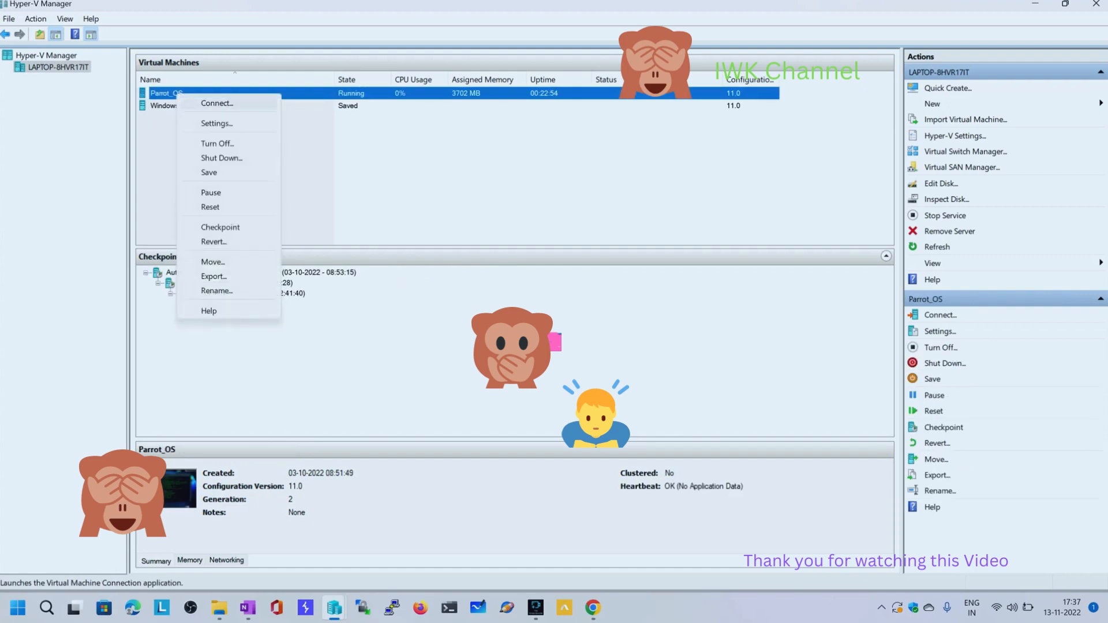
pyautogui.click(202, 102)
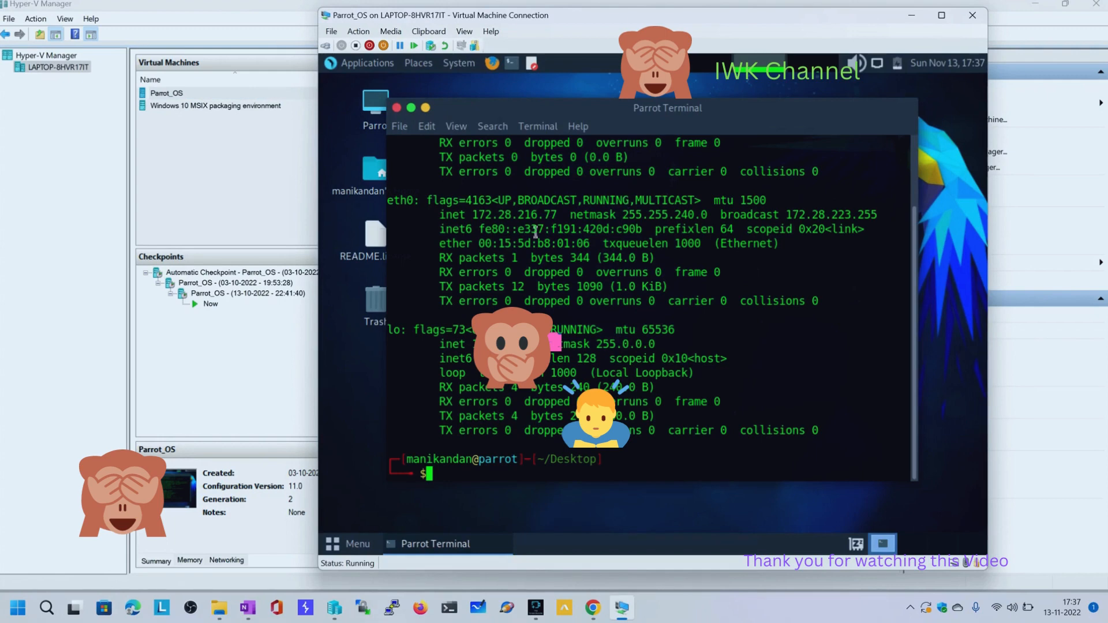
# Highlight the eth0 inet address in the Parrot terminal output
pyautogui.moveTo(475, 214); pyautogui.dragTo(557, 215)
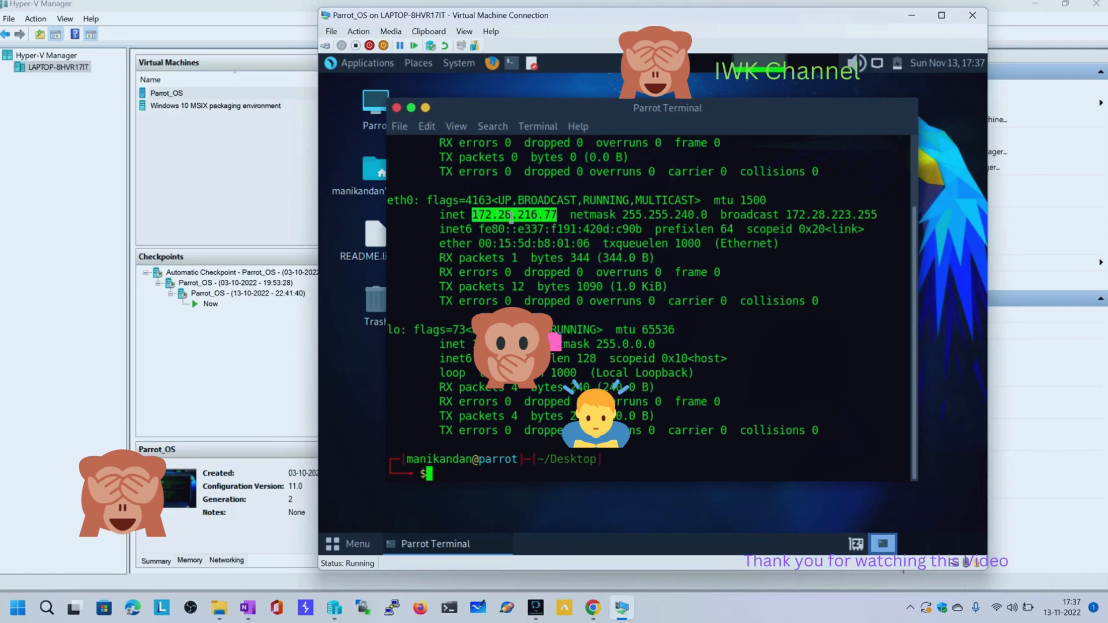
pyautogui.click(559, 214)
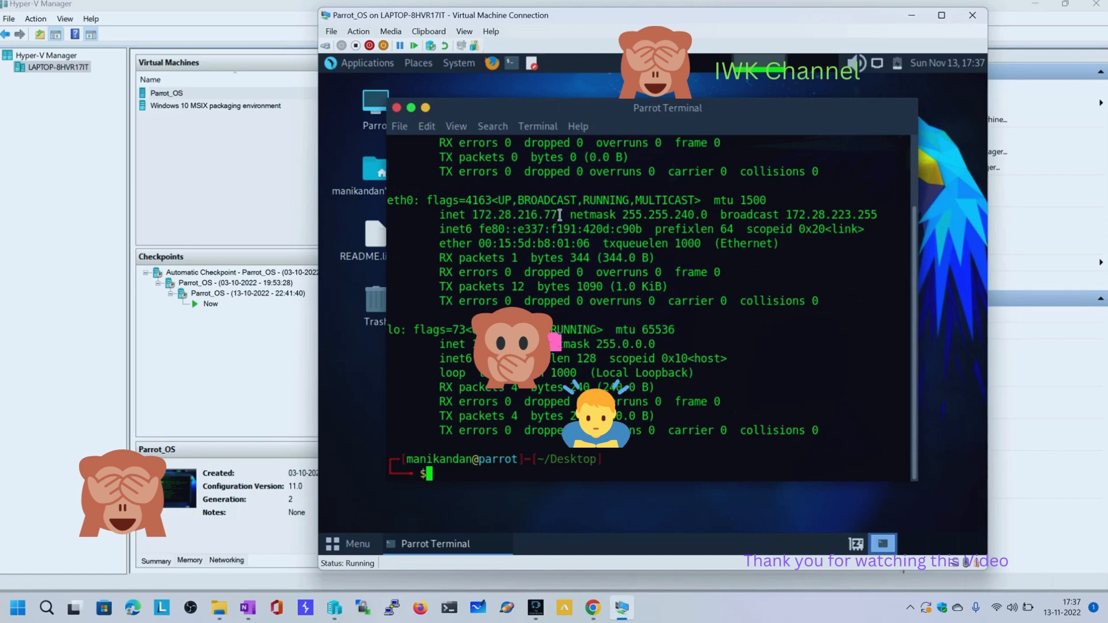
pyautogui.moveTo(559, 214); pyautogui.dragTo(470, 215)
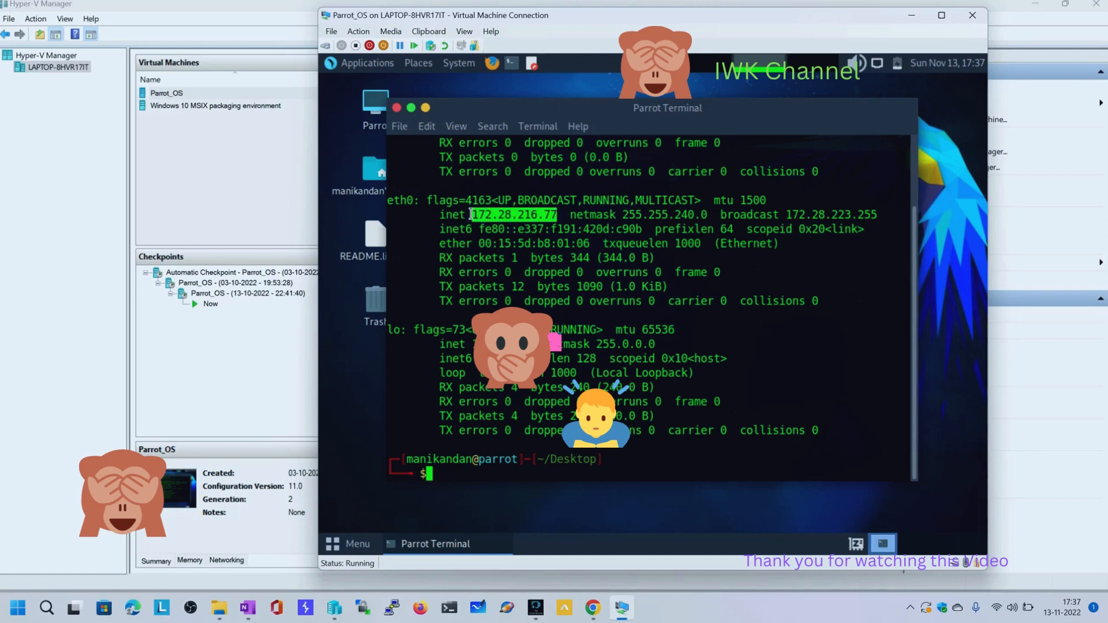
# Open a Windows Command Prompt on the host and place it so the virtual machine's eth0 address stays readable
pyautogui.press('super+x')
pyautogui.press('r')
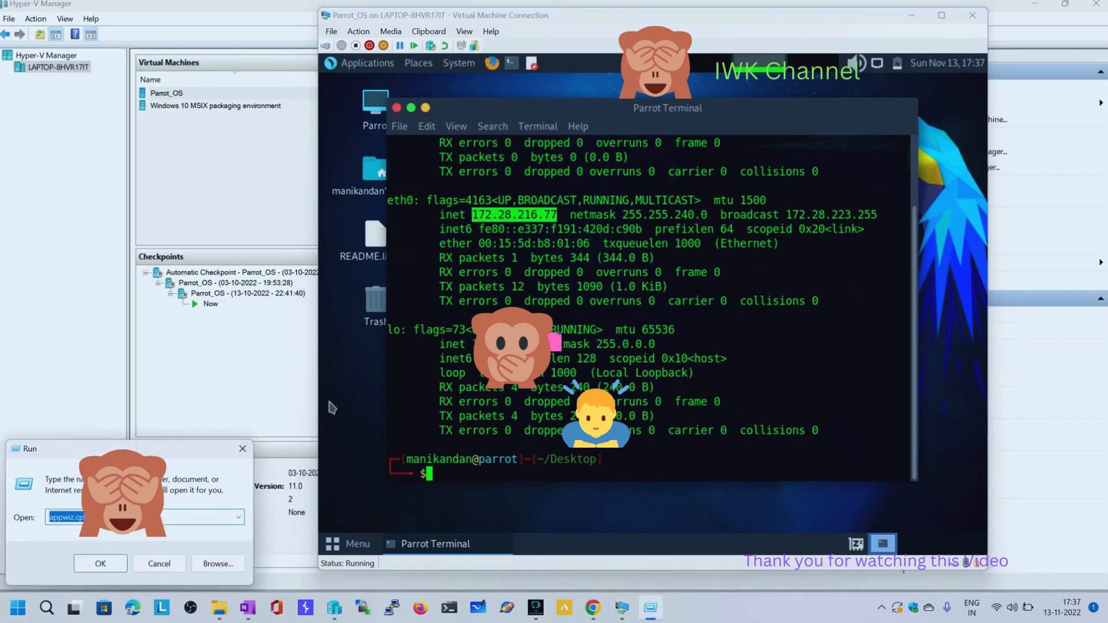
pyautogui.write('cmd')
pyautogui.press('Return')
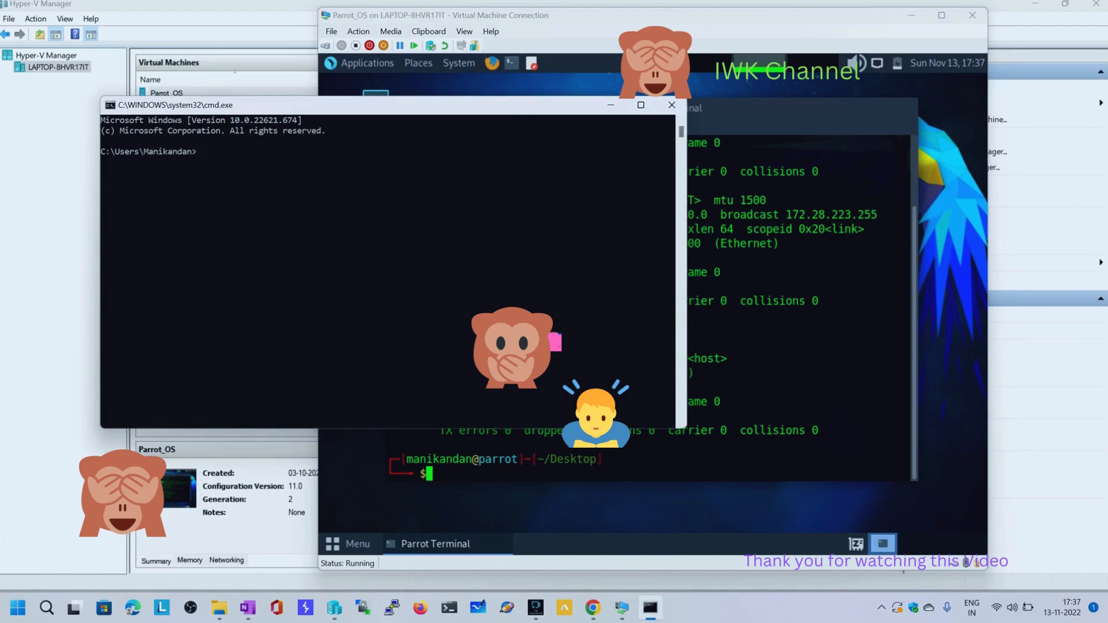
pyautogui.moveTo(259, 106); pyautogui.dragTo(525, 287)
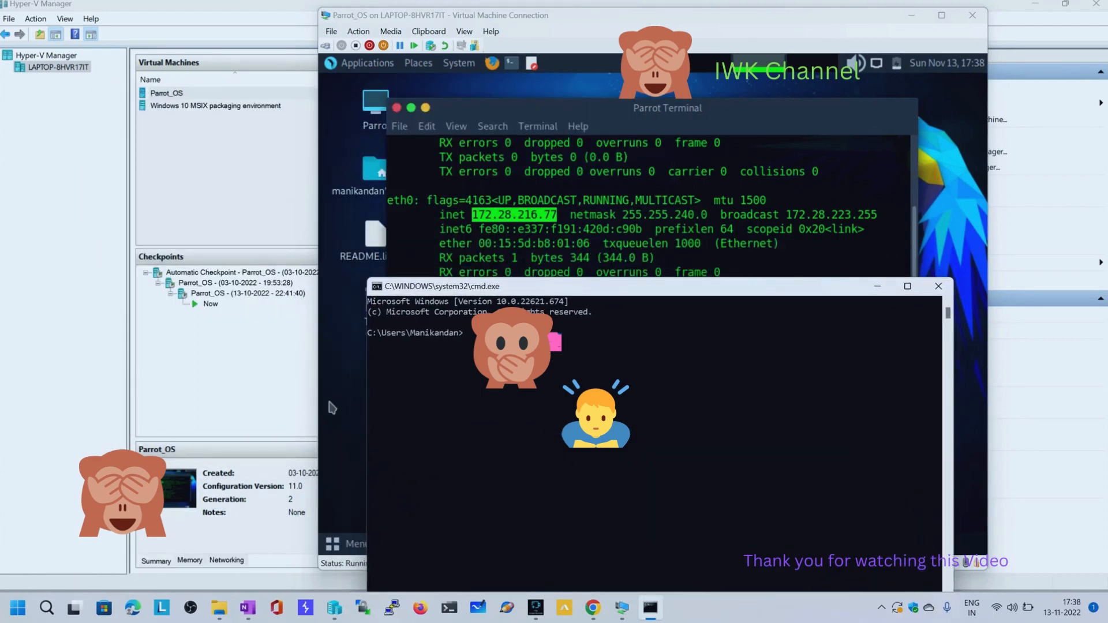
pyautogui.moveTo(526, 286); pyautogui.dragTo(716, 330)
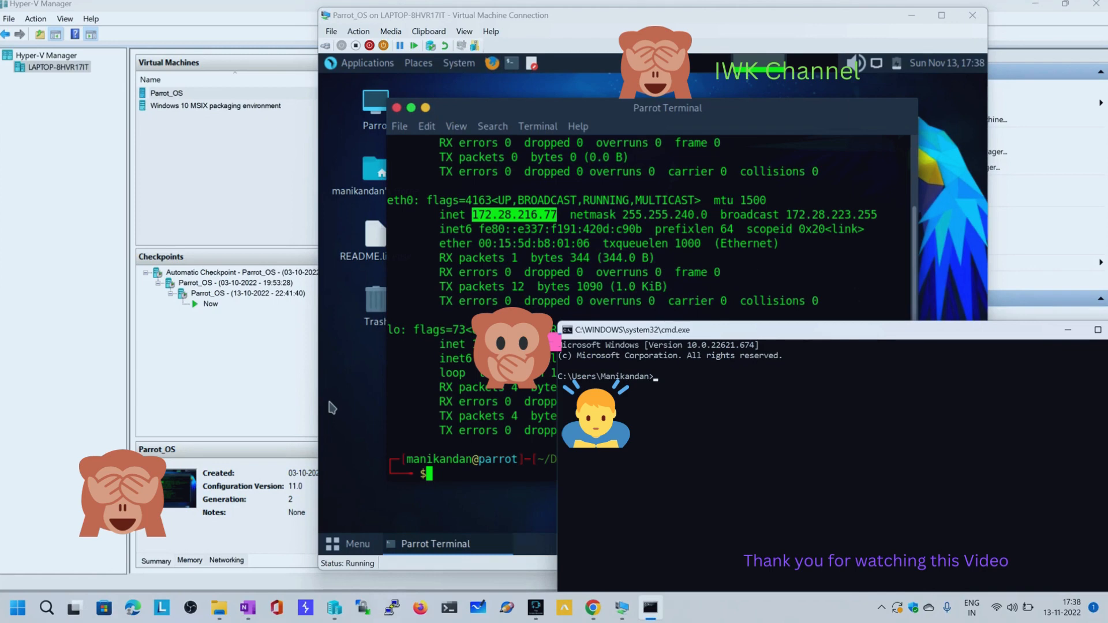
# Ping the virtual machine at 172.28.216.77 from the host Command Prompt
pyautogui.write('ping 172')
pyautogui.write('.28')
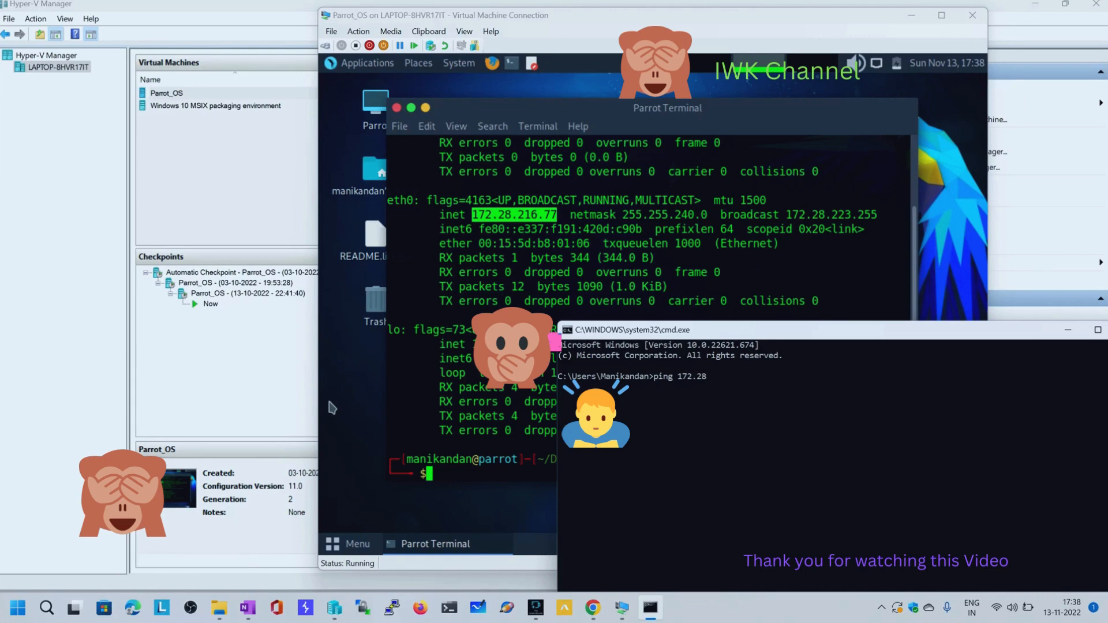
pyautogui.write('.216.77')
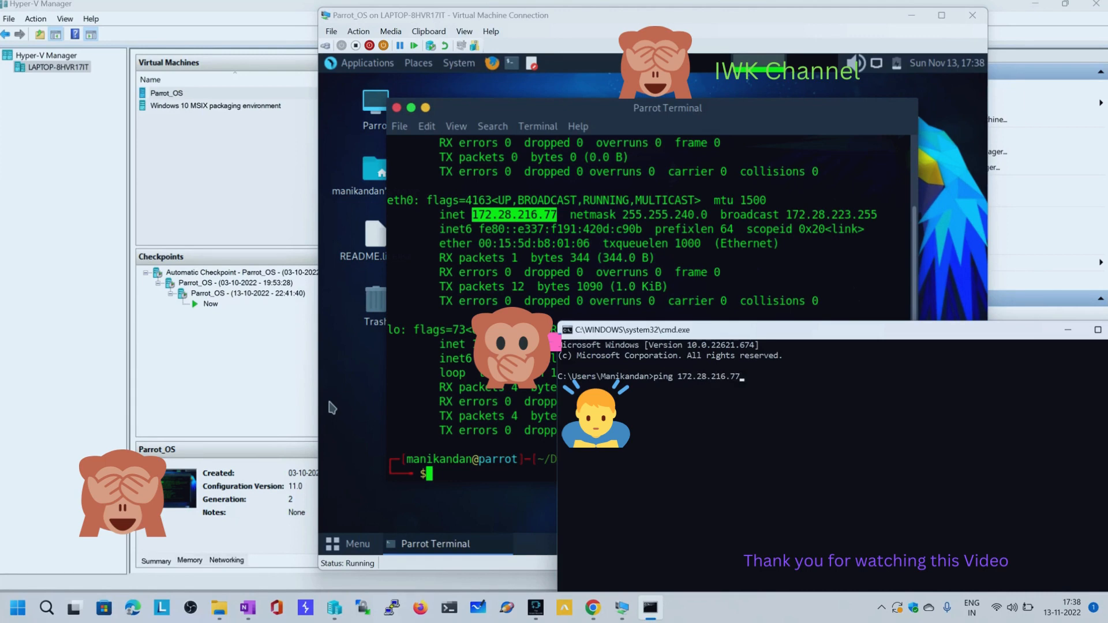
pyautogui.press('Return')
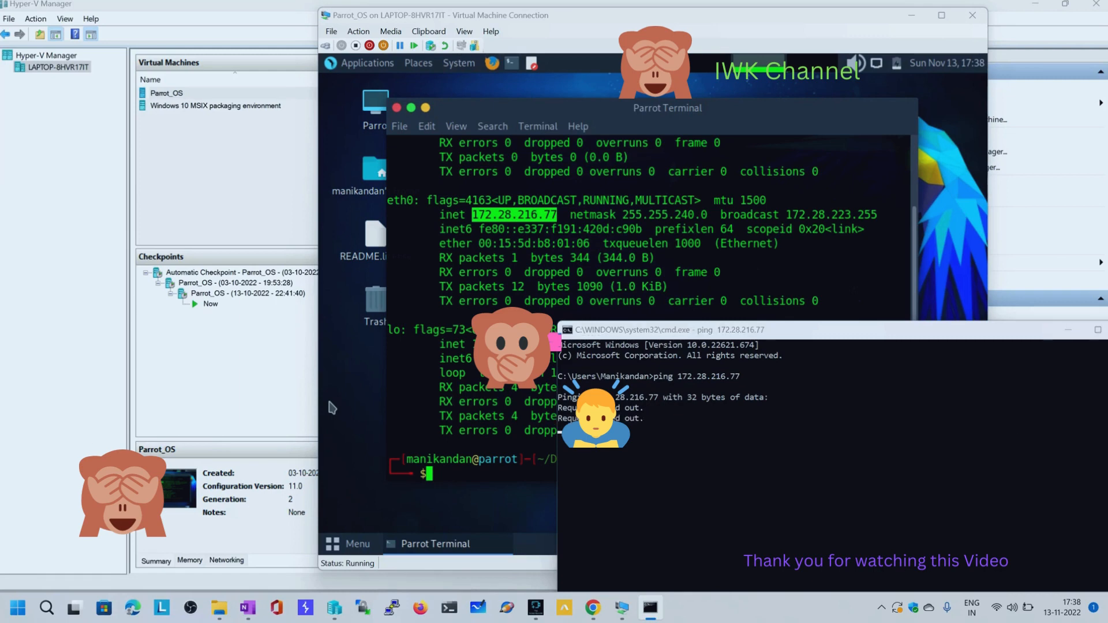
pyautogui.click(332, 407)
pyautogui.moveTo(999, 336)
pyautogui.mouseDown()
pyautogui.moveTo(986, 336)
pyautogui.moveTo(987, 325)
pyautogui.mouseUp()
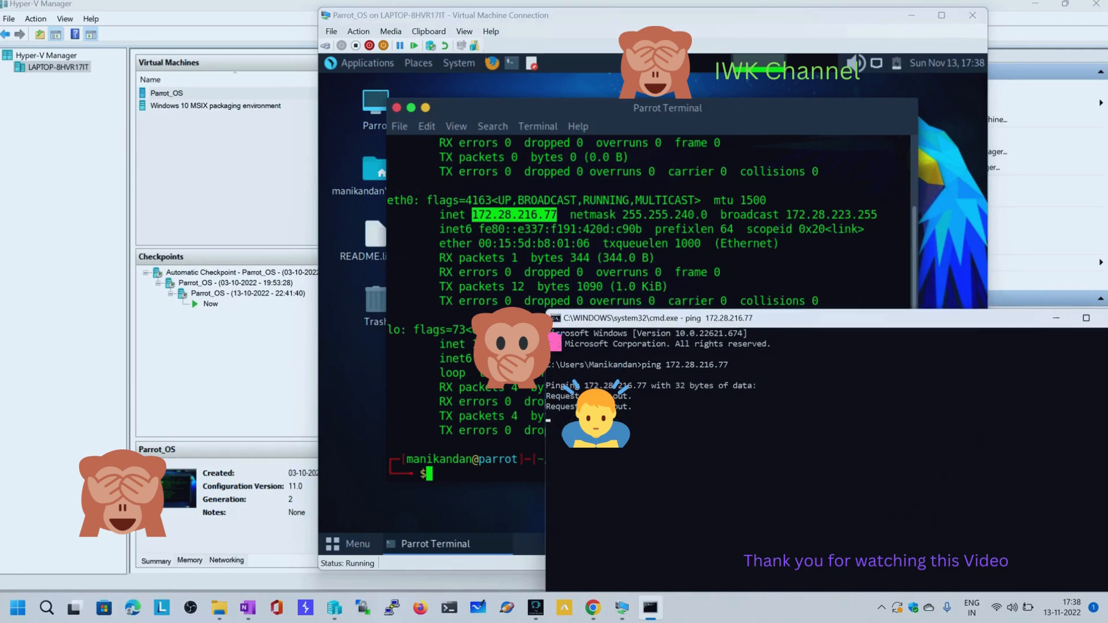
# Close the Parrot terminal and restart the Parrot_OS virtual machine from within its desktop
pyautogui.click(687, 165)
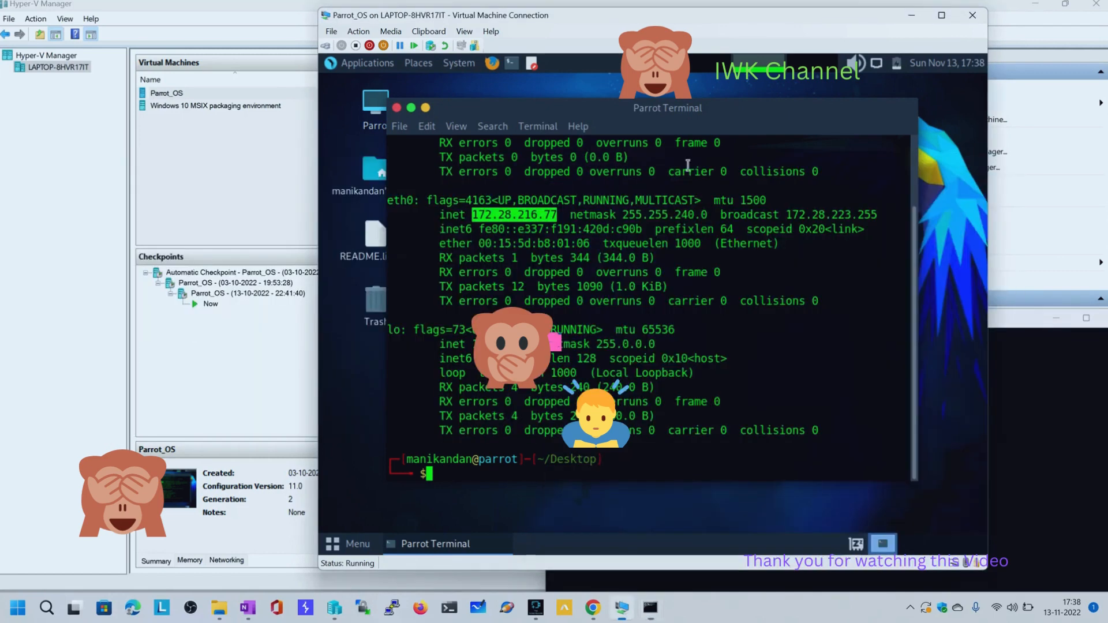
pyautogui.click(396, 107)
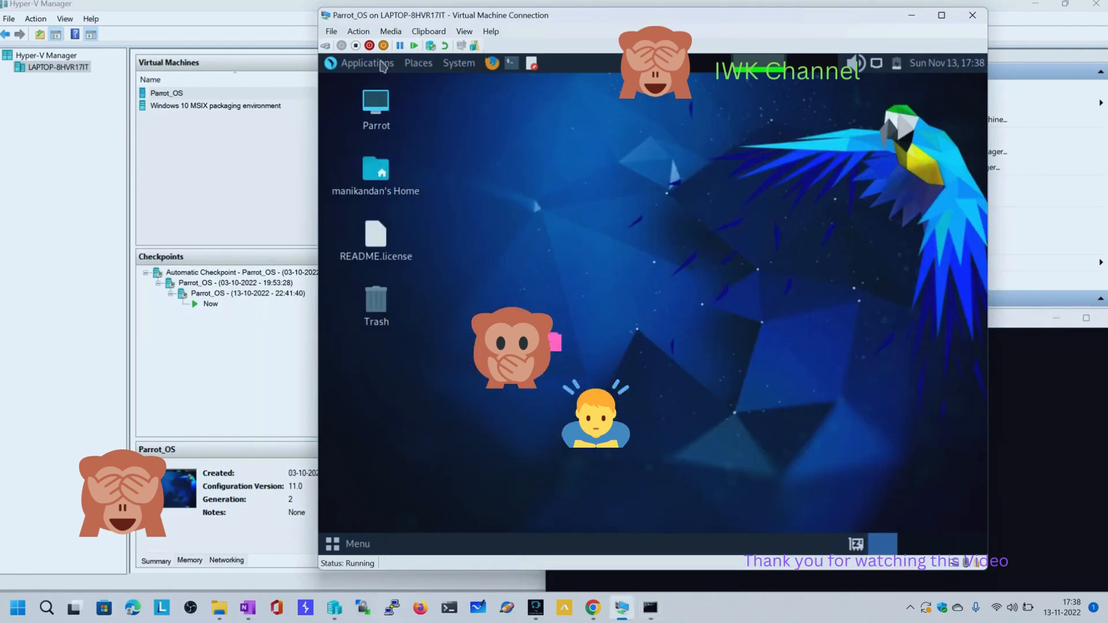
pyautogui.click(333, 542)
pyautogui.click(397, 521)
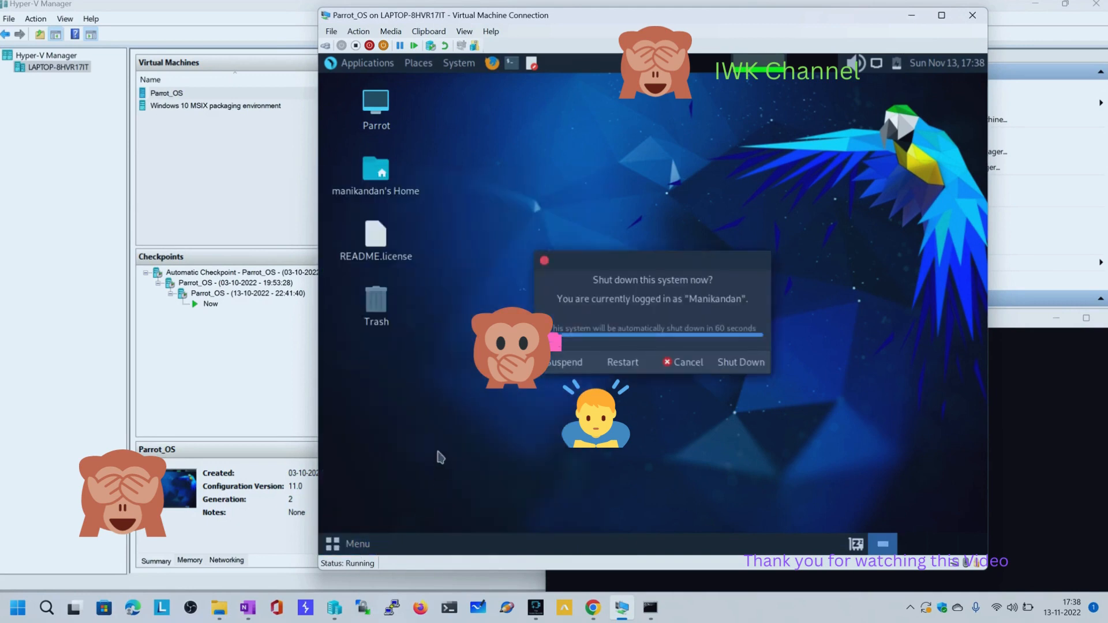
pyautogui.click(715, 363)
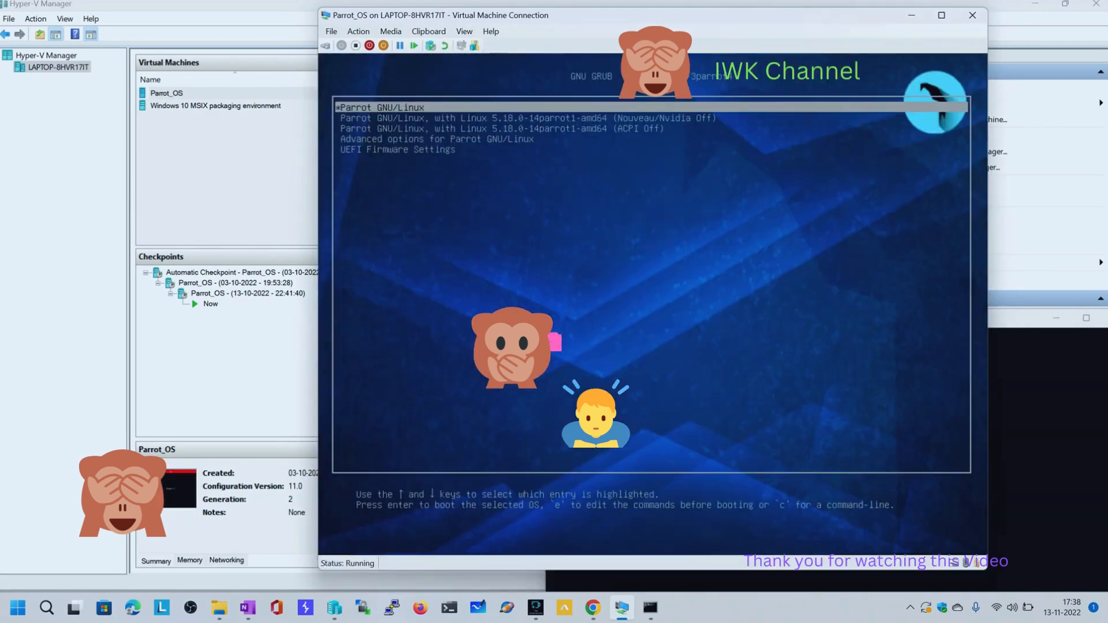
# Boot the Parrot GNU/Linux entry and rearrange the virtual machine and Command Prompt windows on the screen
pyautogui.moveTo(603, 19); pyautogui.dragTo(614, 85)
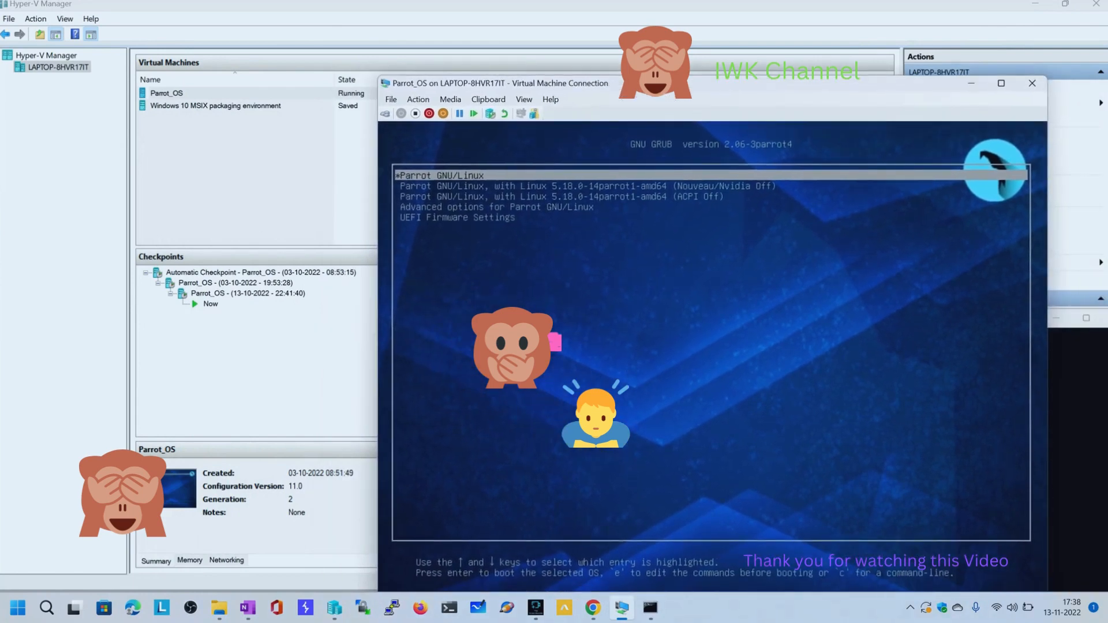
pyautogui.moveTo(485, 84); pyautogui.dragTo(430, 63)
pyautogui.press('Return')
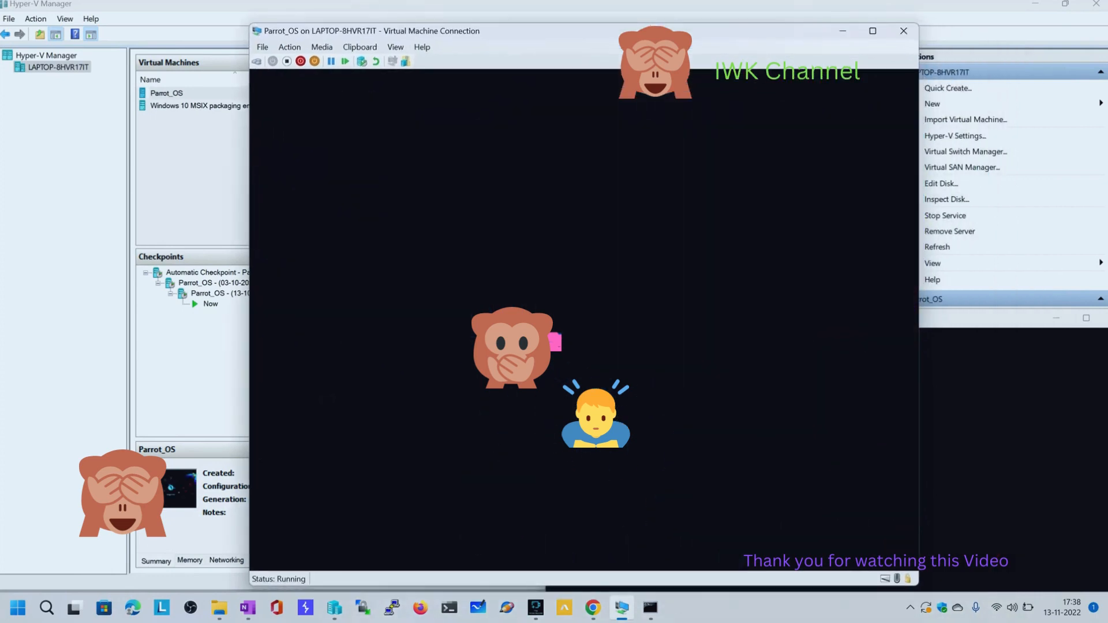
pyautogui.moveTo(987, 322); pyautogui.dragTo(843, 162)
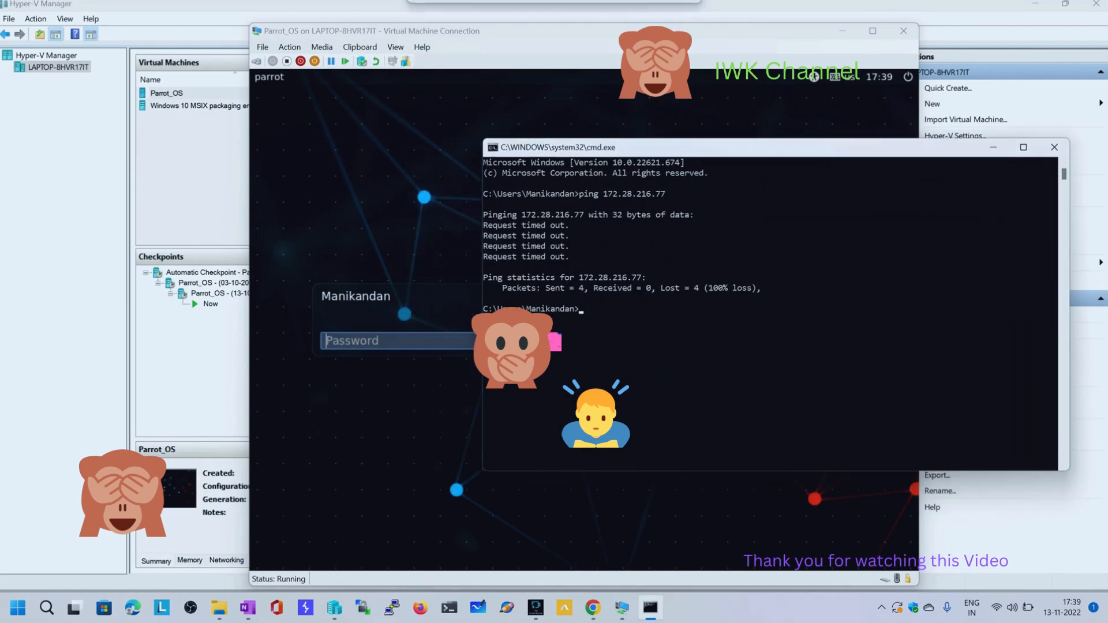
# Sign in to Parrot OS with the account password, retyping it until the login is accepted
pyautogui.click(346, 344)
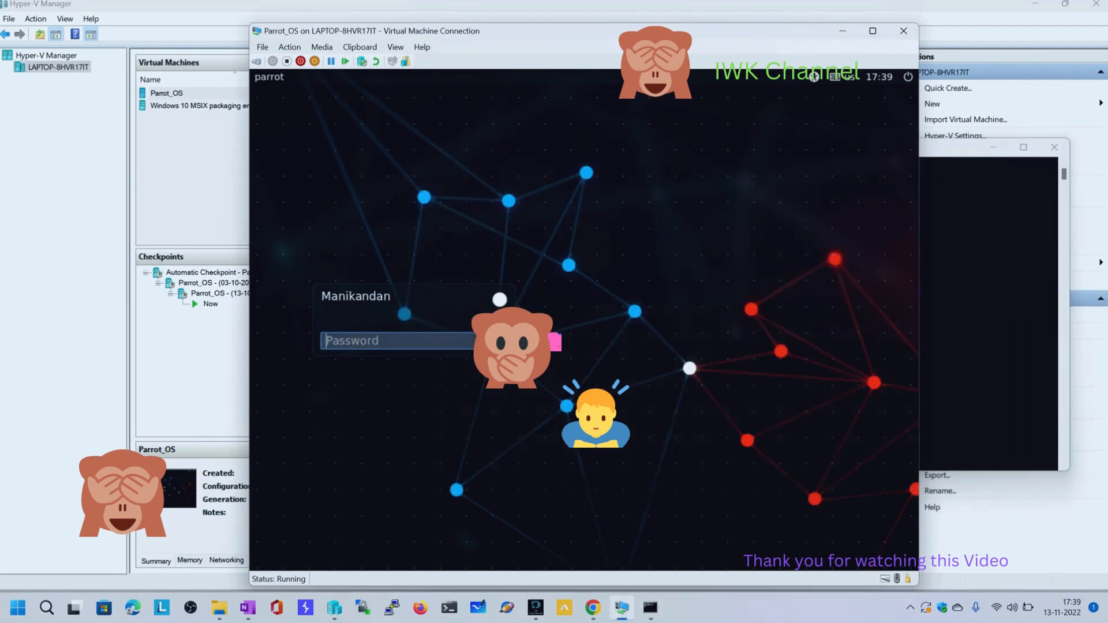
pyautogui.write('****')
pyautogui.press('BackSpace')
pyautogui.press('BackSpace')
pyautogui.press('BackSpace')
pyautogui.press('BackSpace')
pyautogui.write('************')
pyautogui.press('Return')
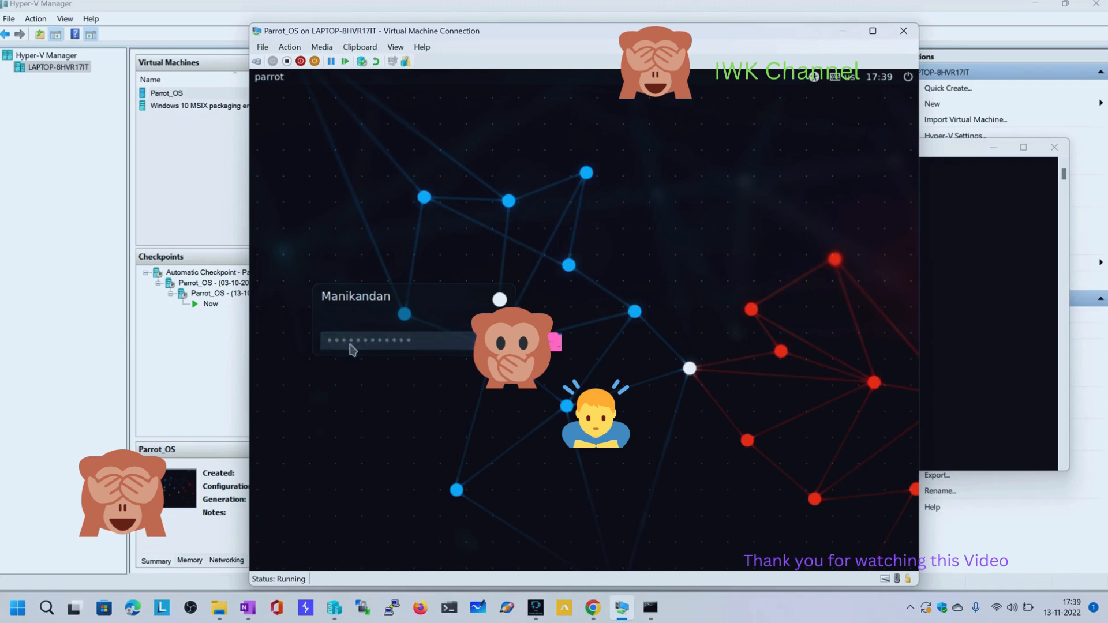
pyautogui.write('********')
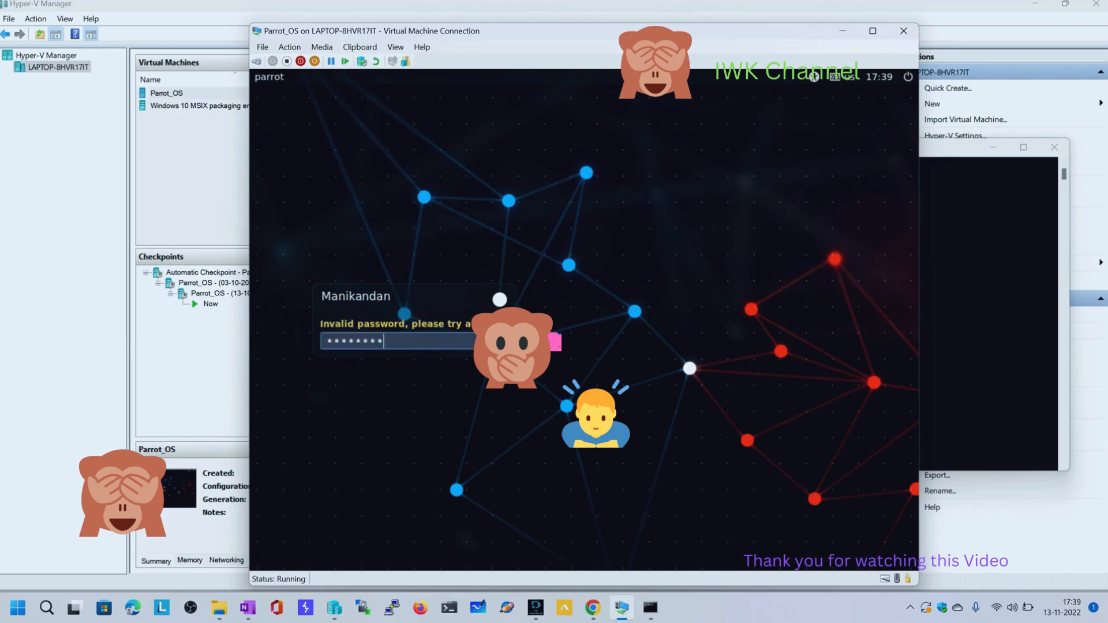
pyautogui.write('****')
pyautogui.press('Return')
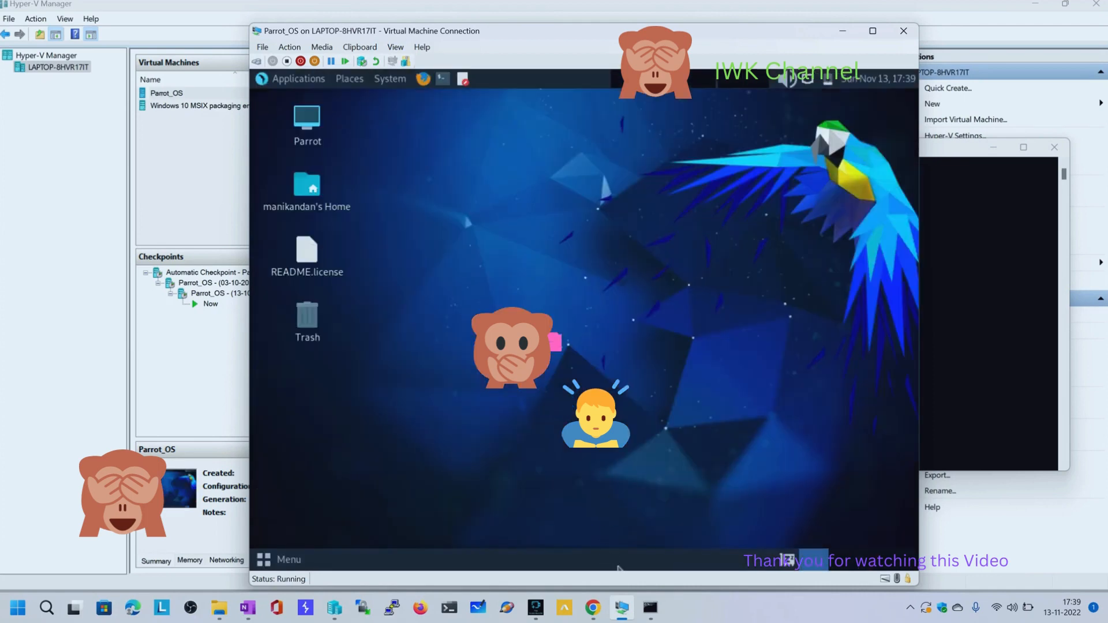
# Open a terminal on the Parrot OS desktop, run ifconfig and locate the eth0 inet address
pyautogui.click(650, 607)
pyautogui.click(618, 568)
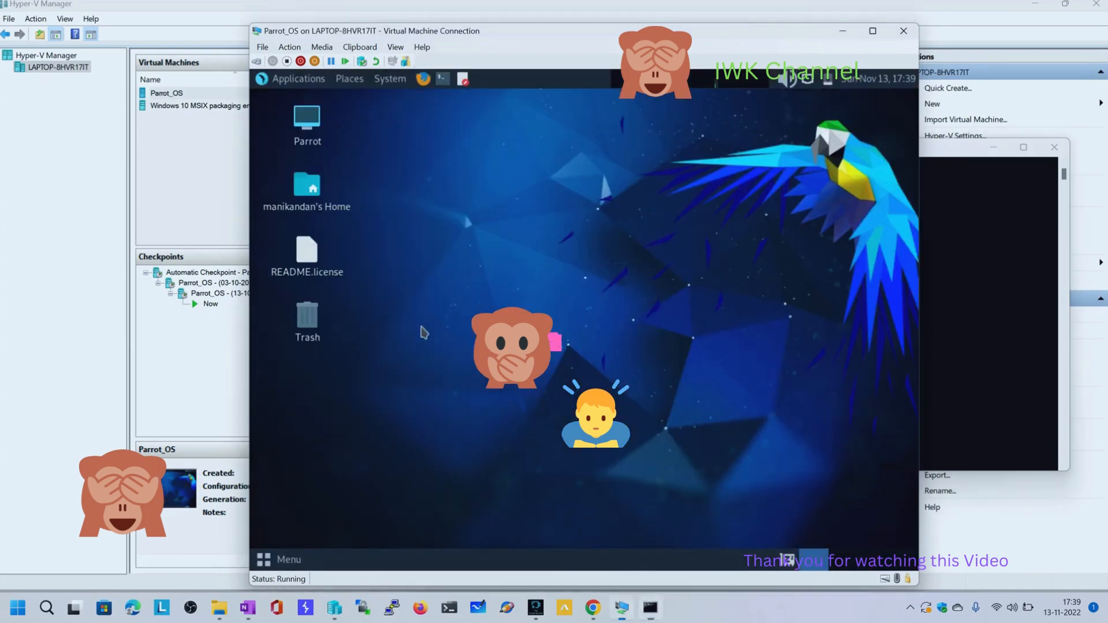
pyautogui.rightClick(487, 149)
pyautogui.click(538, 223)
pyautogui.write('ifoncfi')
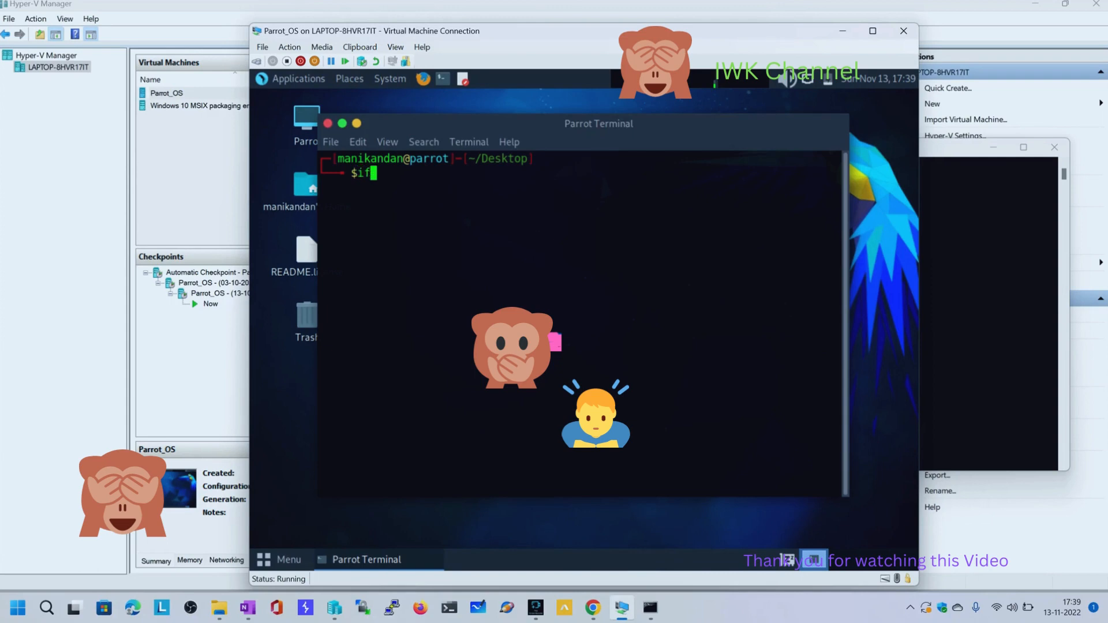
pyautogui.press('BackSpace')
pyautogui.press('BackSpace')
pyautogui.press('BackSpace')
pyautogui.press('BackSpace')
pyautogui.press('BackSpace')
pyautogui.write('config')
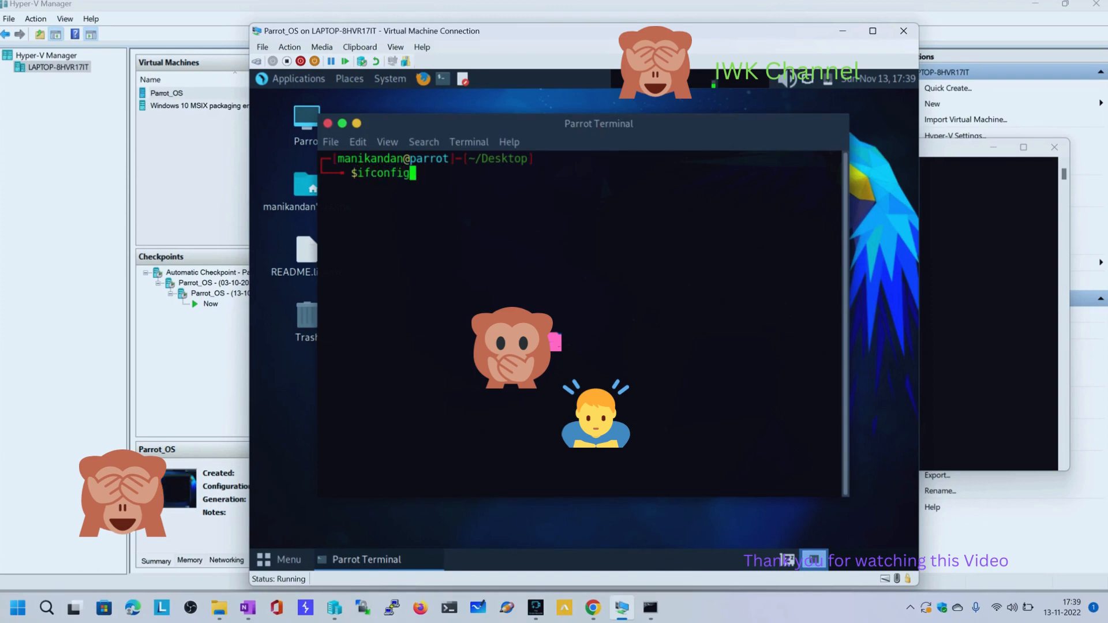
pyautogui.press('Return')
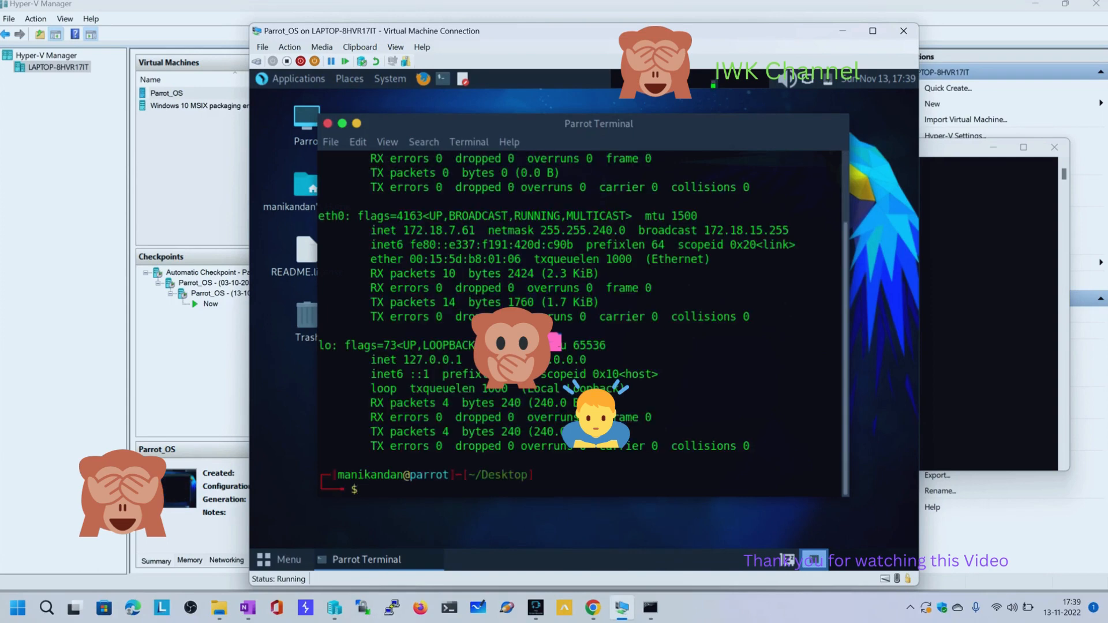
pyautogui.scroll(2, 585, 270)
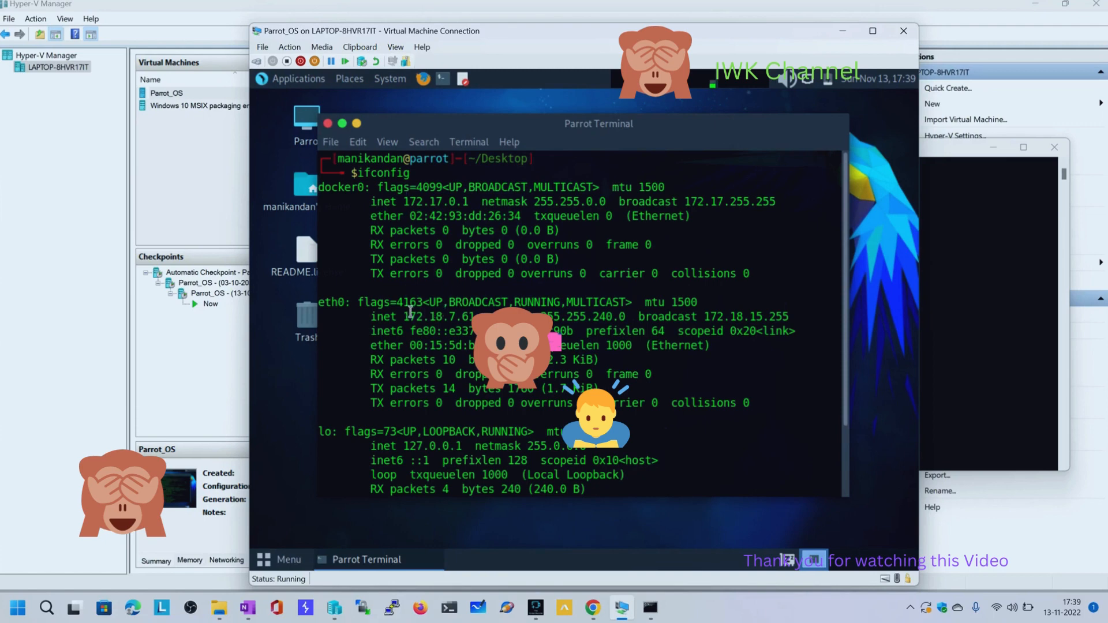
pyautogui.moveTo(410, 312); pyautogui.dragTo(469, 316)
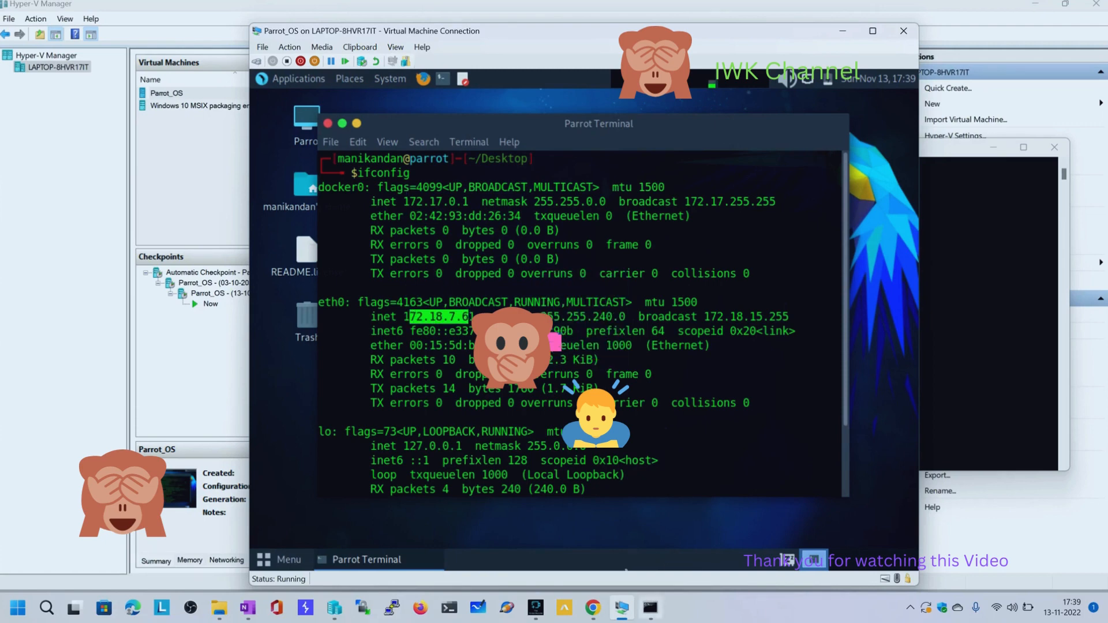
# Switch to the host Command Prompt, ping the virtual machine at 172.18.7.61 and move the window aside
pyautogui.click(650, 607)
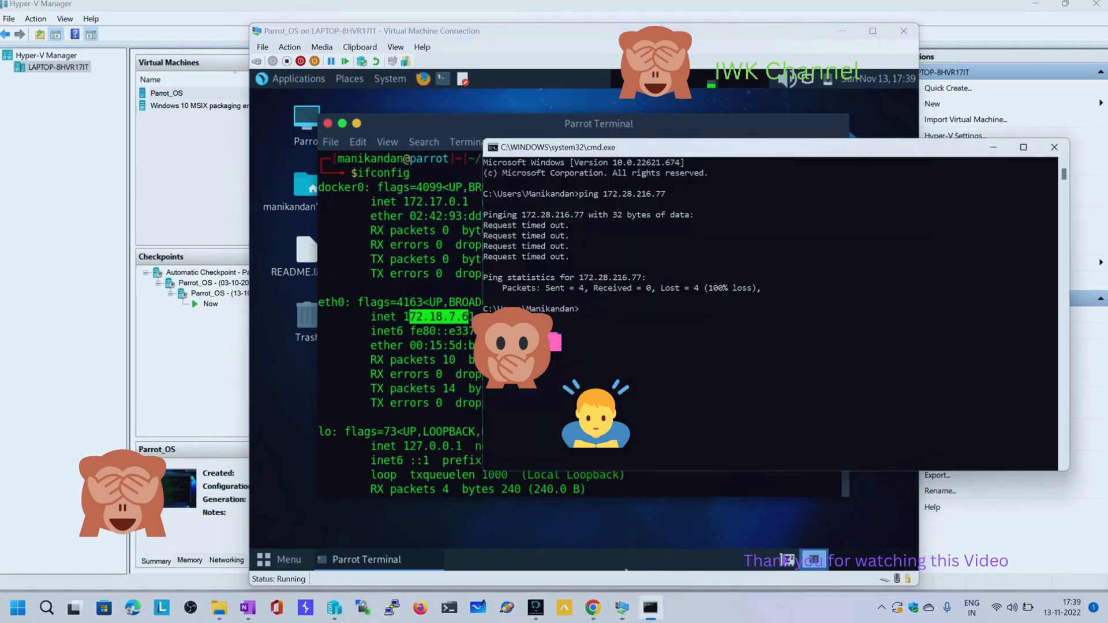
pyautogui.write('ping 172.18.7.61')
pyautogui.press('Return')
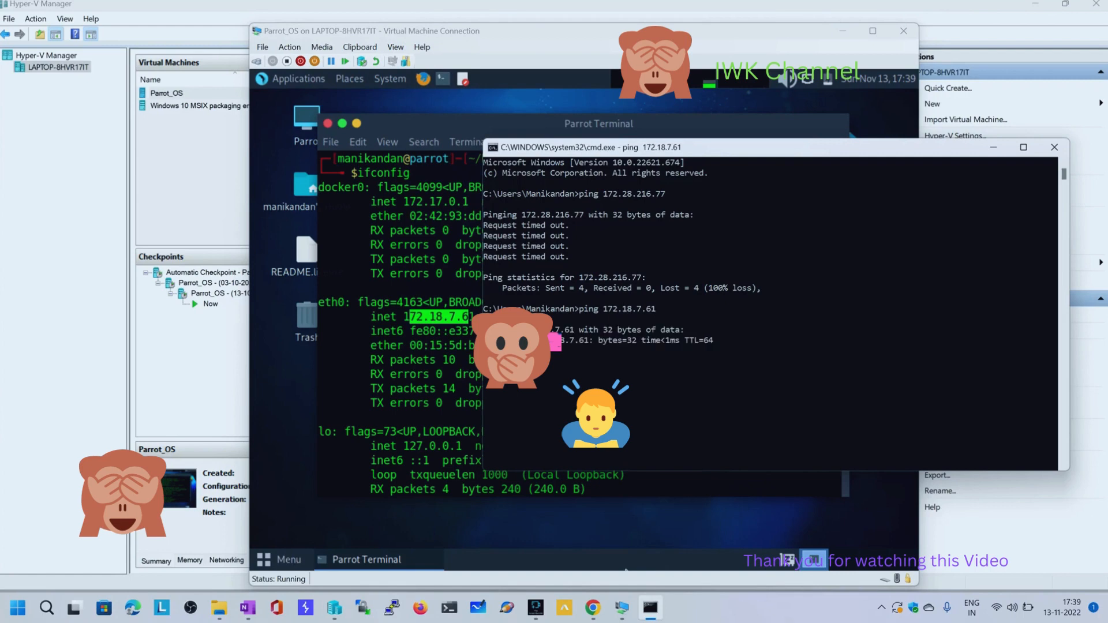
pyautogui.moveTo(737, 150); pyautogui.dragTo(795, 152)
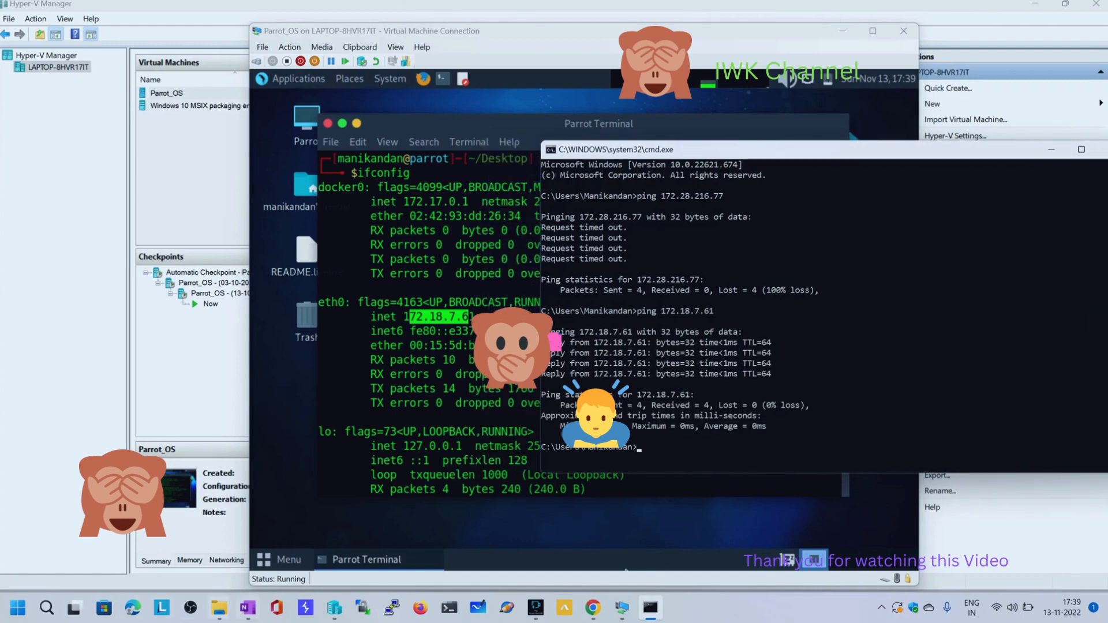
# Switch to Chrome, launch the downloaded Nessus-10.4.1 x64 installer, accept the license agreement and start the installation with the default settings
pyautogui.click(592, 607)
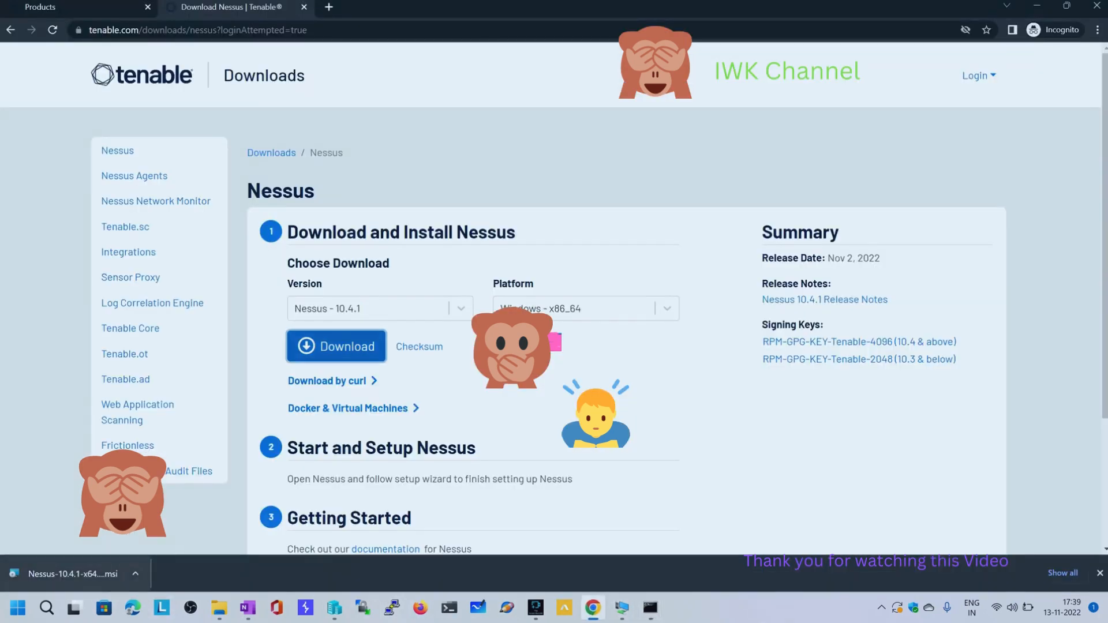
pyautogui.click(72, 574)
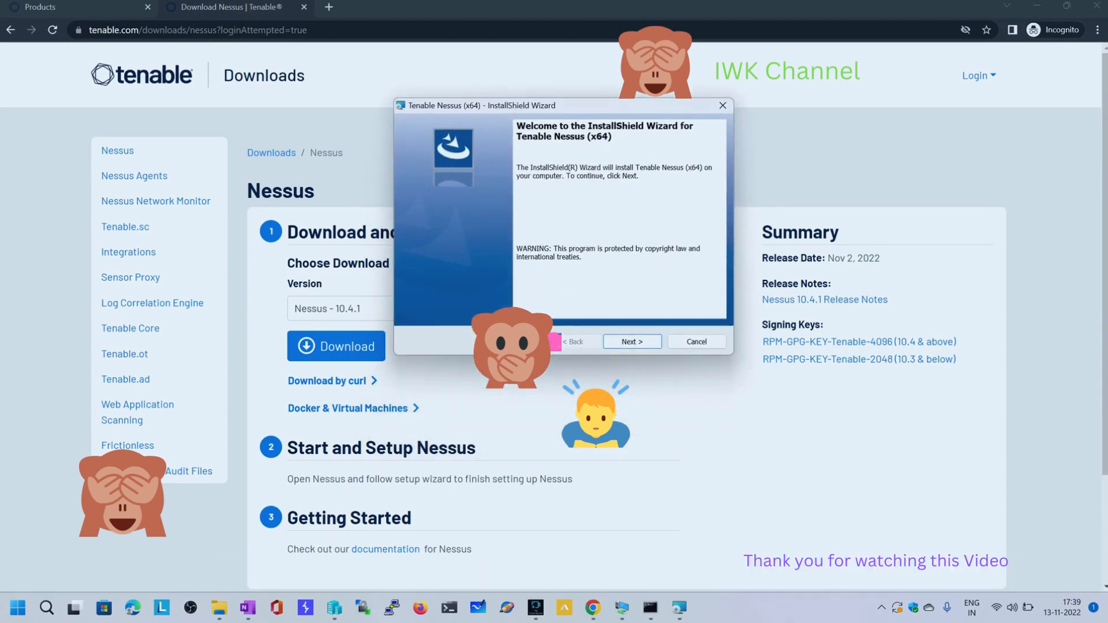
pyautogui.press('Return')
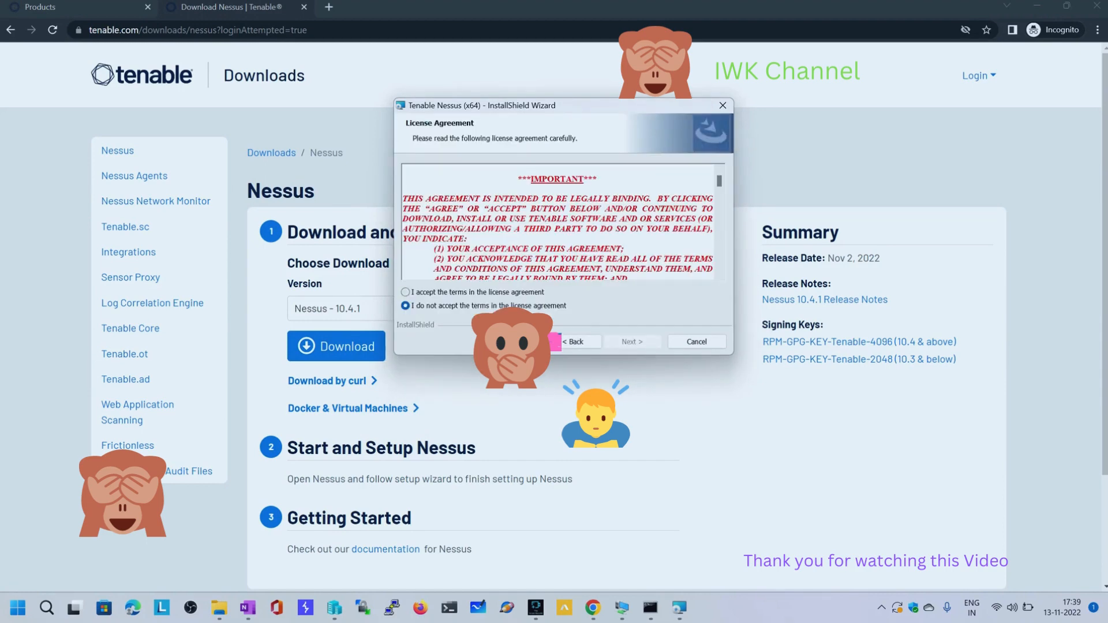
pyautogui.click(406, 292)
pyautogui.press('Return')
pyautogui.press('Return')
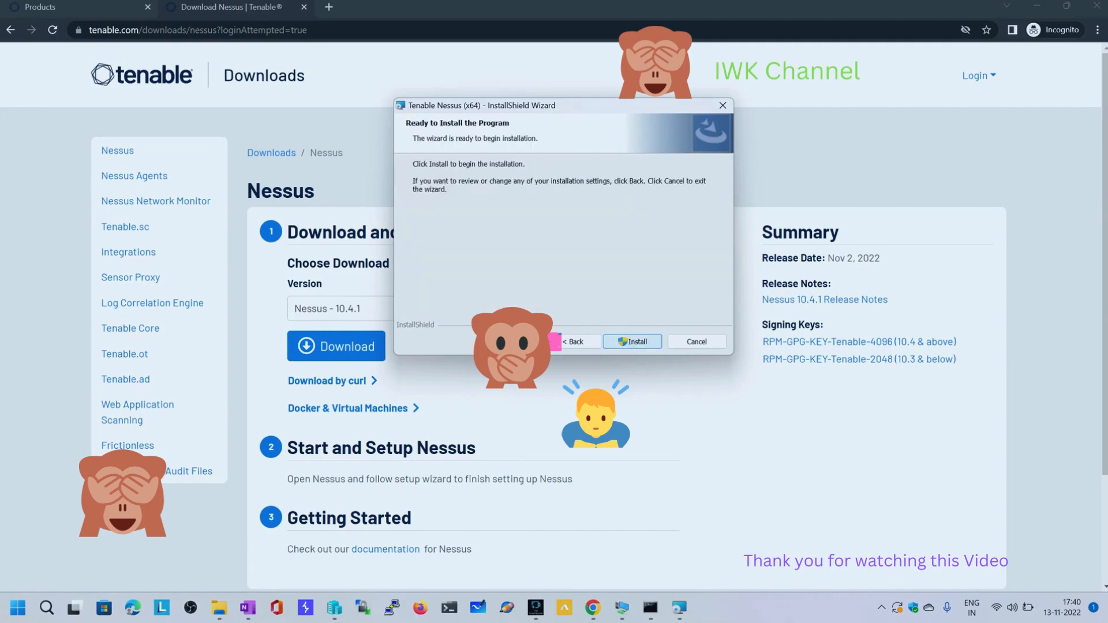
pyautogui.press('Return')
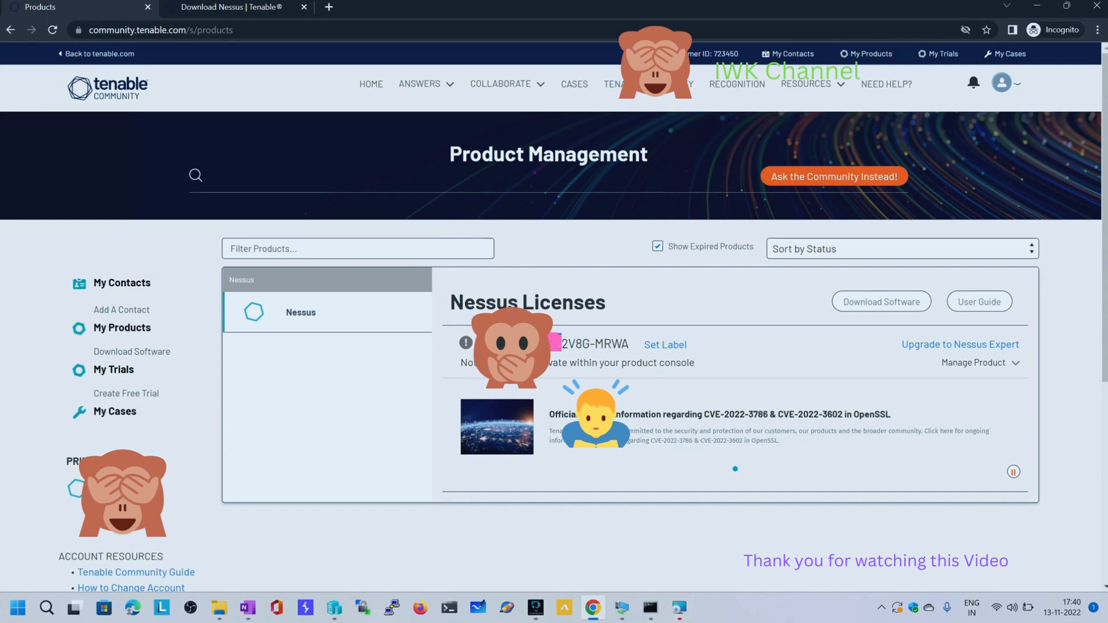
# Expand the Nessus license details on the Tenable Community Products page and examine the activation code and the product activation reset option
pyautogui.moveTo(648, 154); pyautogui.dragTo(449, 155)
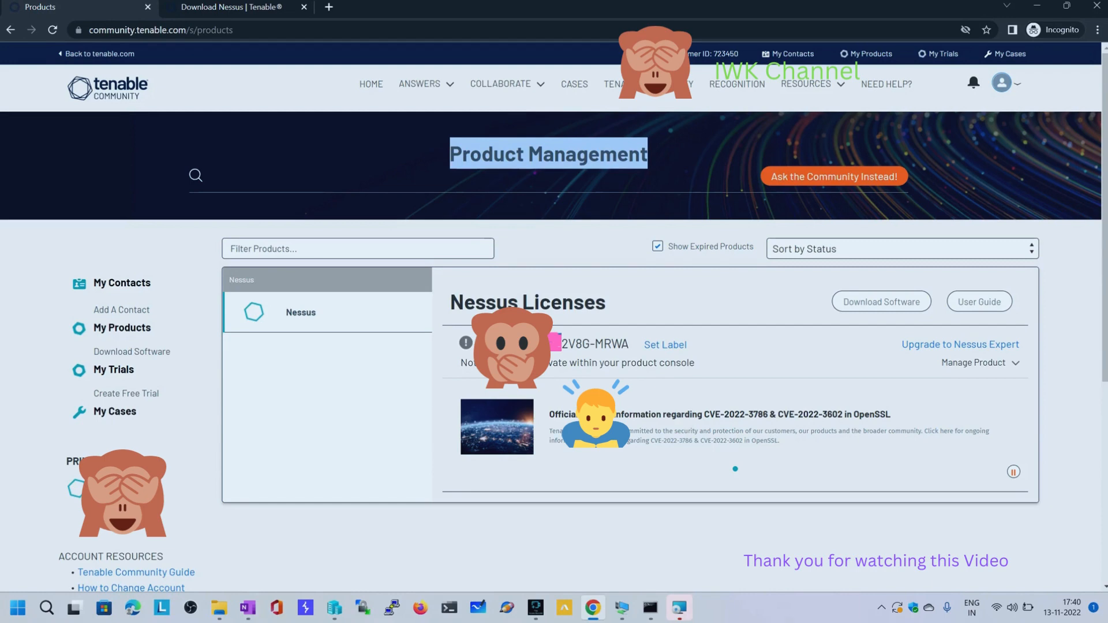
pyautogui.click(980, 363)
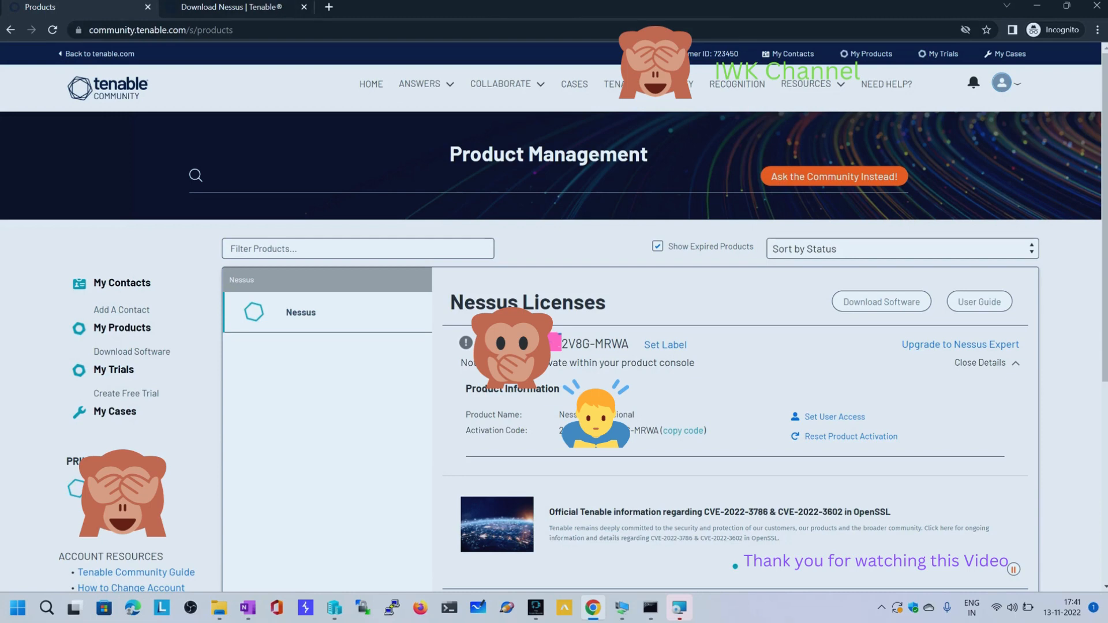
pyautogui.click(844, 436)
pyautogui.hotkey('ctrl', 'Tab')
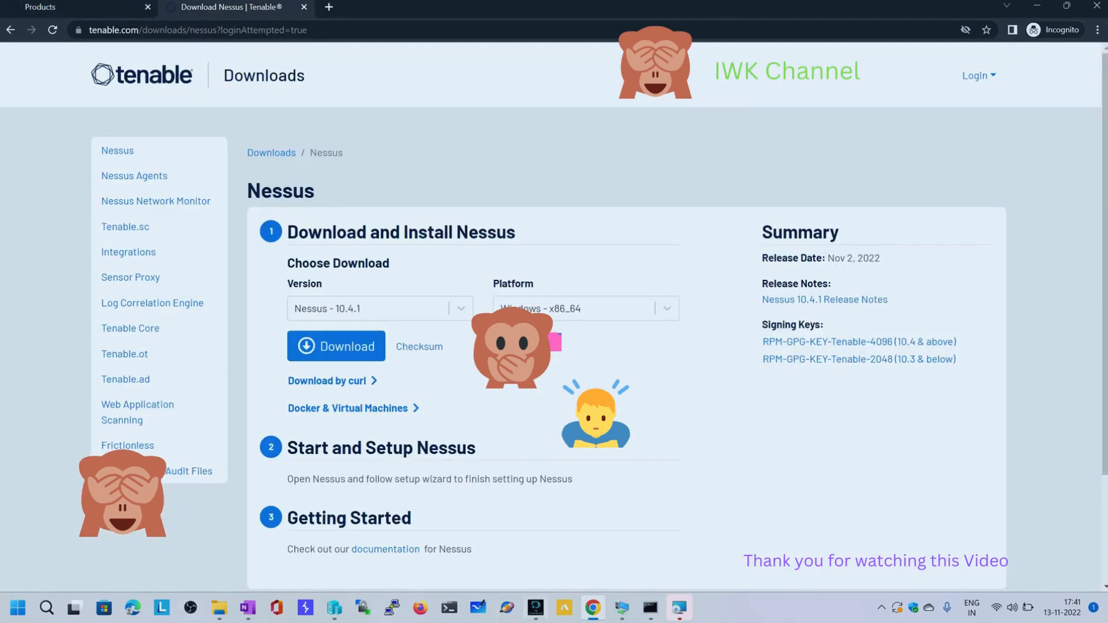
# Finish the Nessus installation wizard, connect to localhost:8834 via SSL and proceed past the browser's certificate warning
pyautogui.click(679, 608)
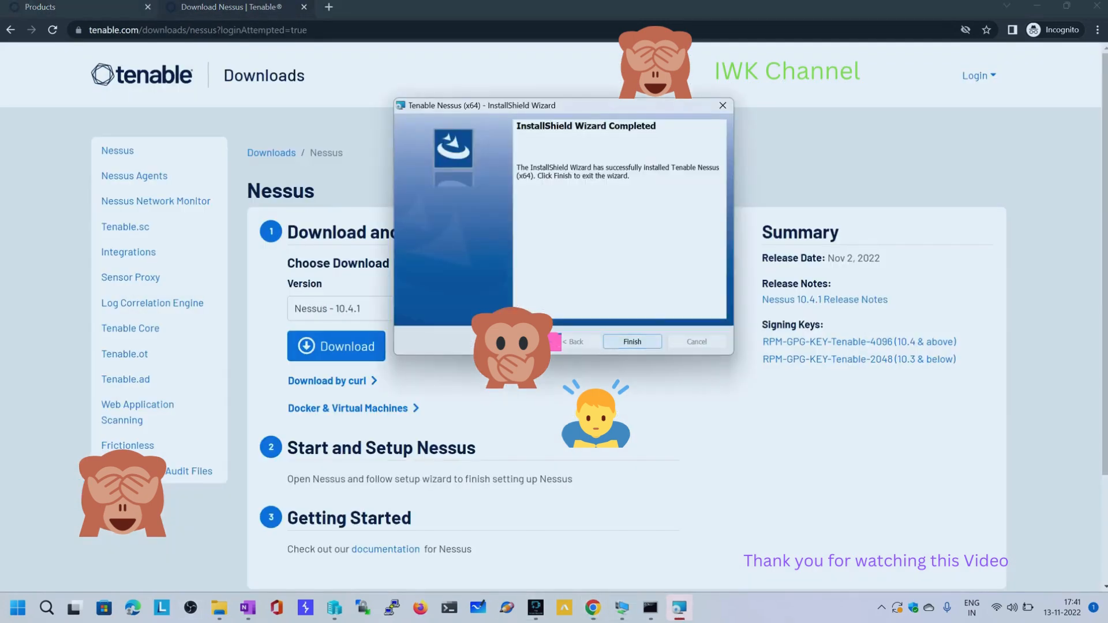
pyautogui.click(632, 341)
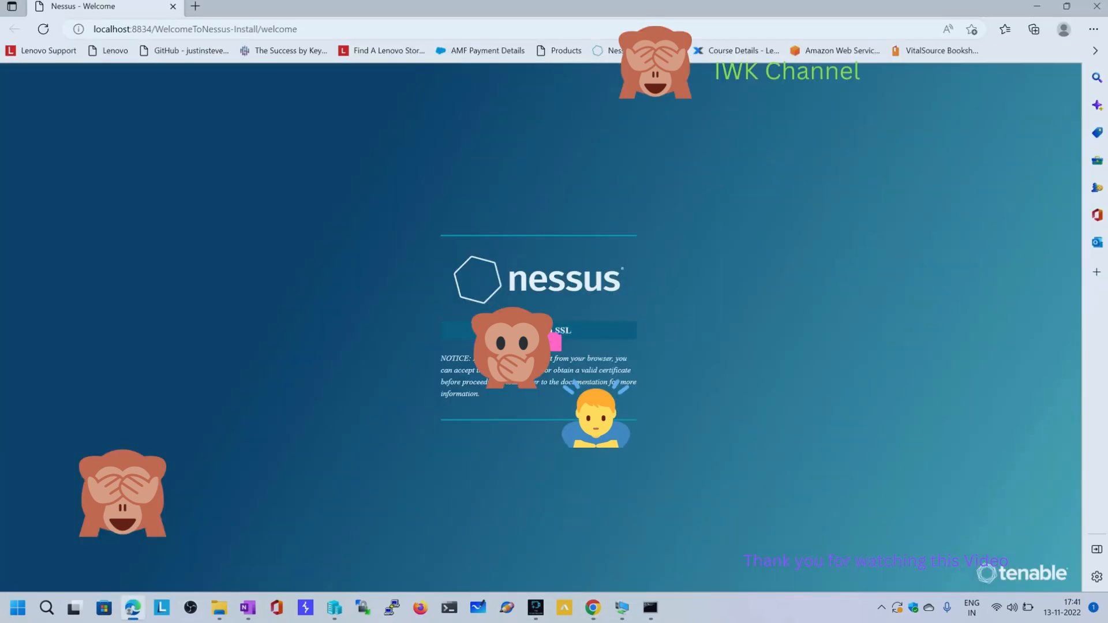
pyautogui.click(537, 330)
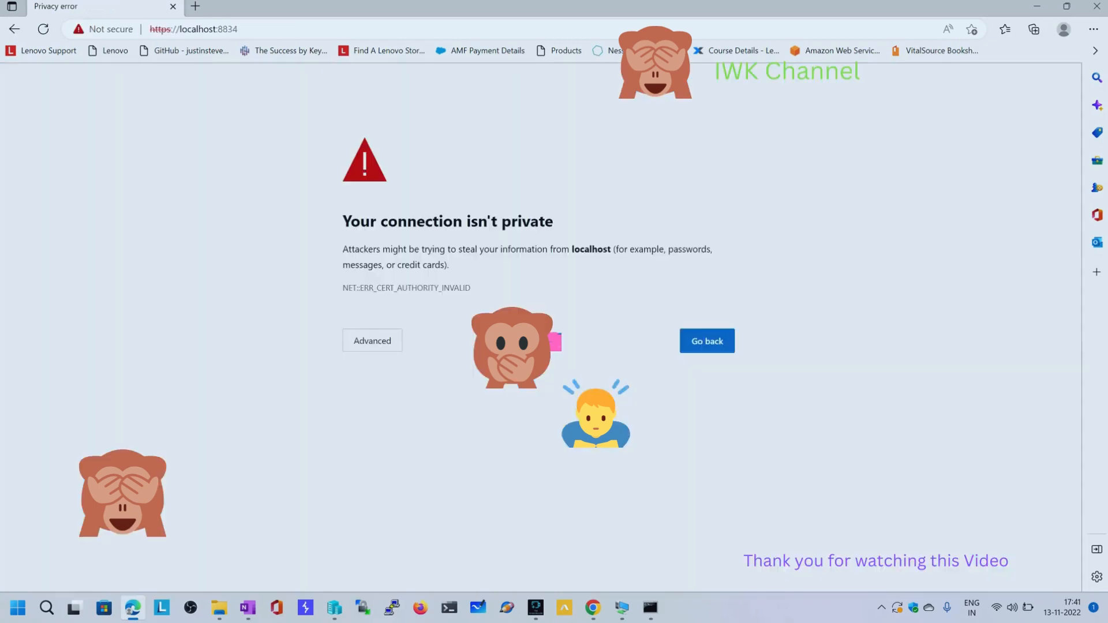
pyautogui.click(372, 340)
pyautogui.click(398, 443)
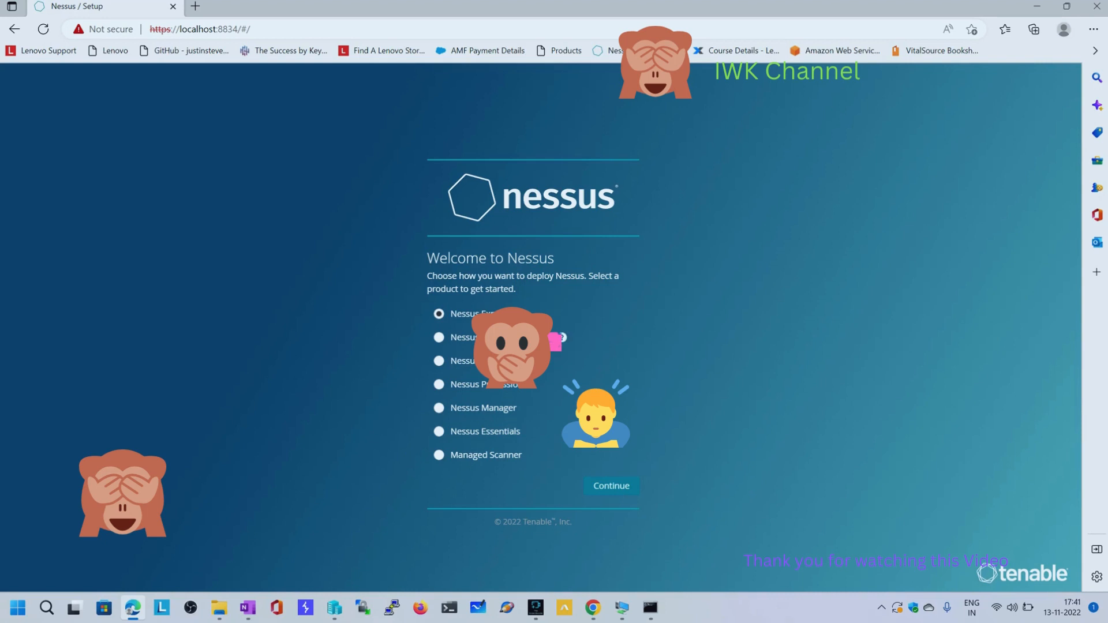
# Select Nessus Professional as the product to deploy and continue to registration
pyautogui.doubleClick(463, 338)
pyautogui.click(485, 384)
pyautogui.click(611, 486)
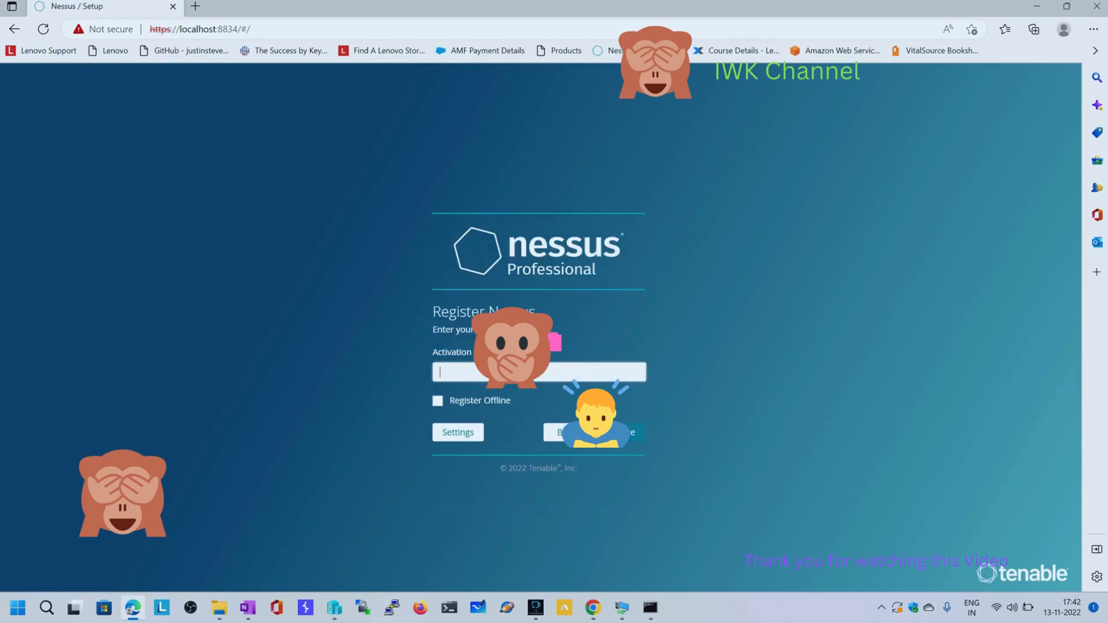
pyautogui.doubleClick(452, 352)
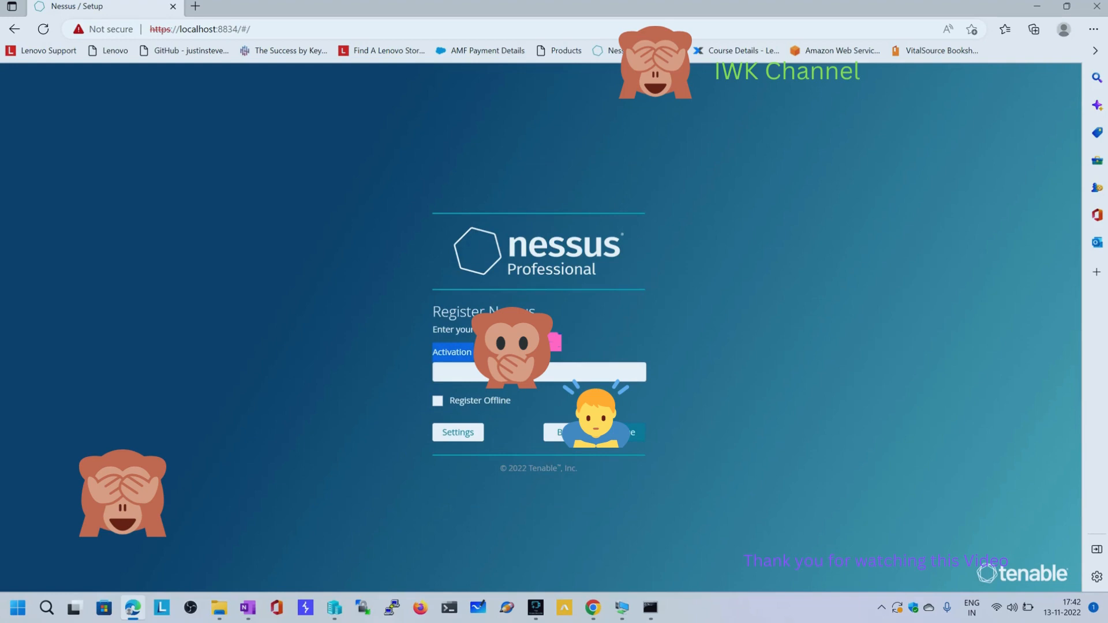
pyautogui.click(437, 400)
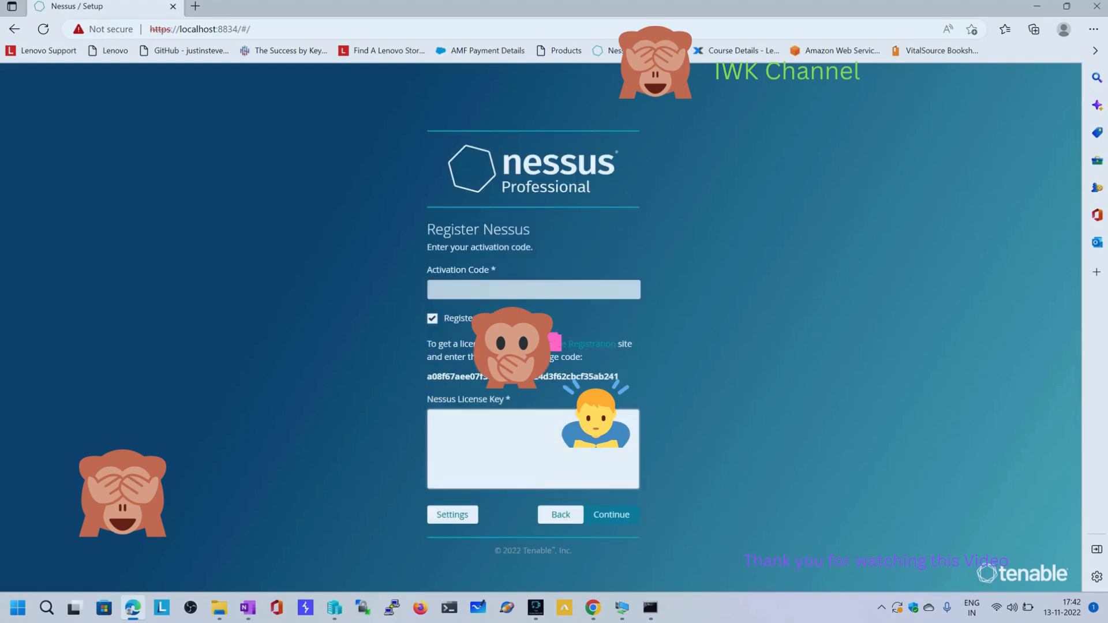
pyautogui.click(432, 318)
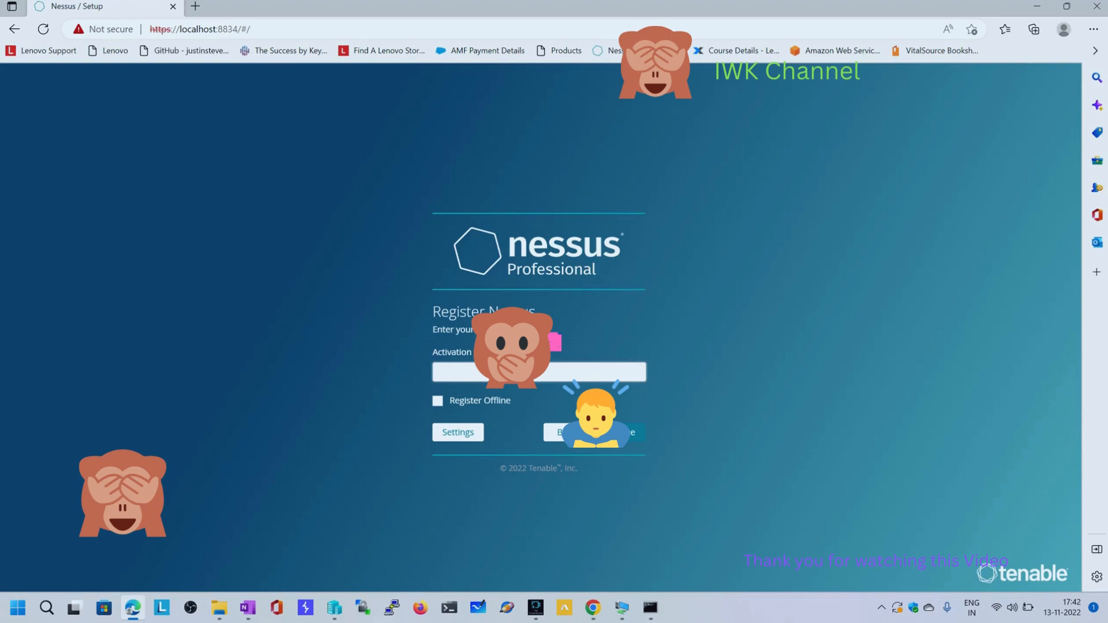
pyautogui.tripleClick(501, 352)
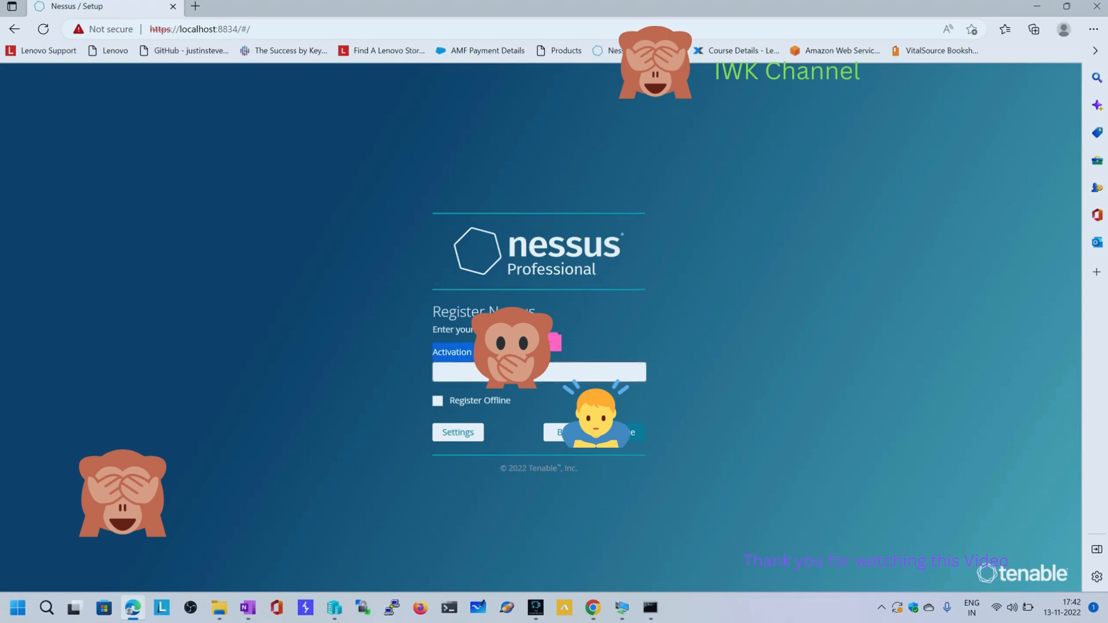
# Revisit the Tenable Products page for the activation code, paste the code into the Nessus registration form and continue
pyautogui.hotkey('alt', 'Tab')
pyautogui.hotkey('ctrl', 'Tab')
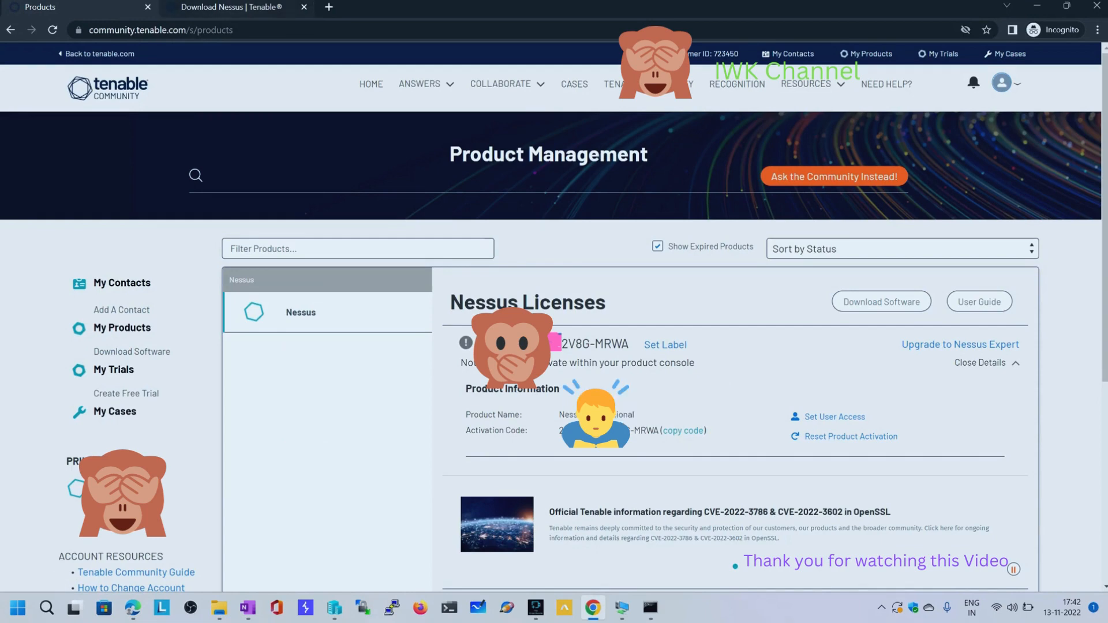
pyautogui.hotkey('alt', 'Tab')
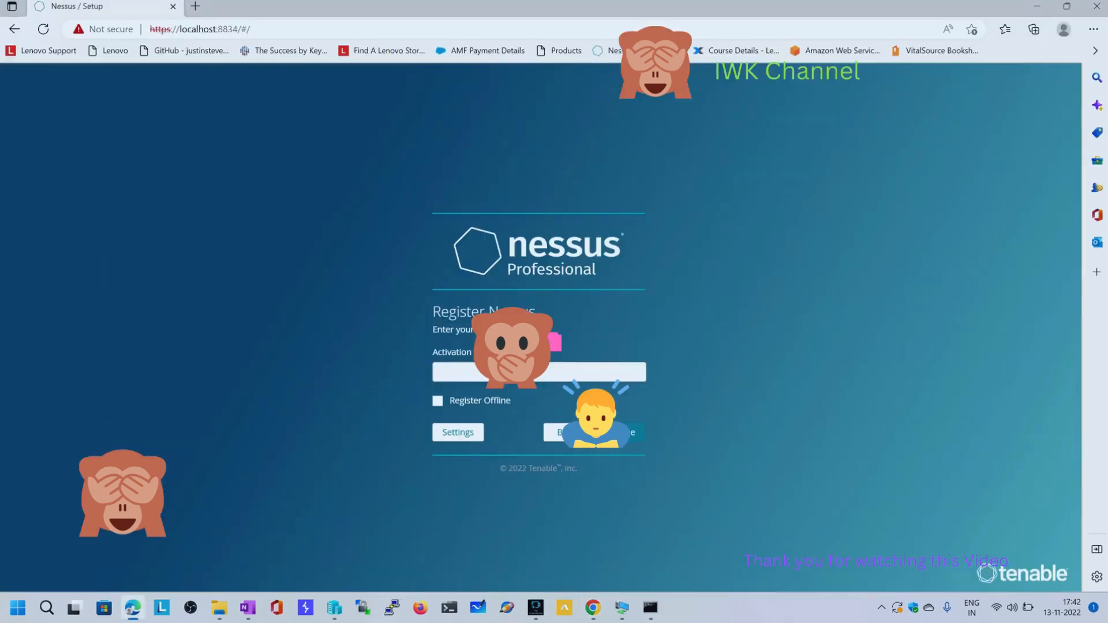
pyautogui.click(512, 372)
pyautogui.hotkey('ctrl', 'v')
pyautogui.hotkey('ctrl', 'a')
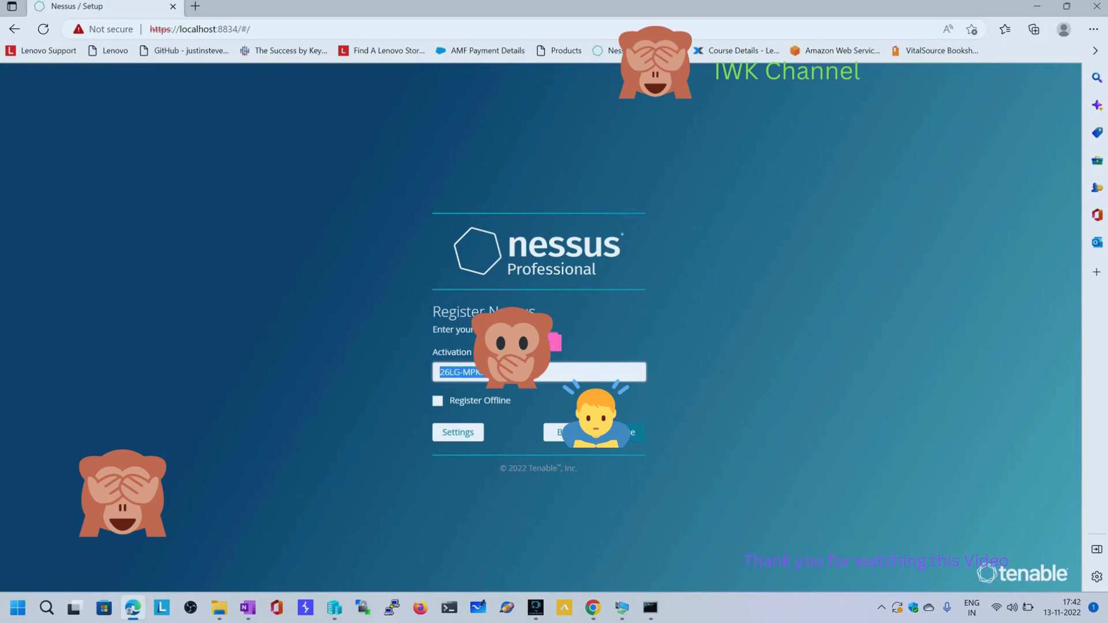
pyautogui.click(635, 432)
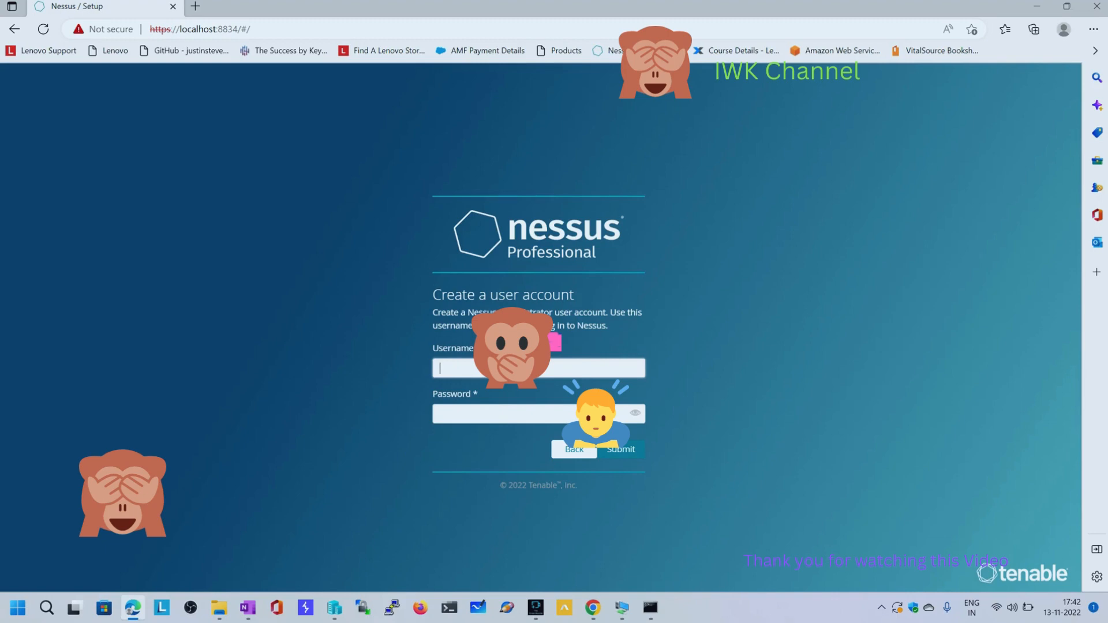
# Create the Nessus administrator account with the username "nessus" and an account password, reveal the password to check it, and submit
pyautogui.write('nessus')
pyautogui.press('Tab')
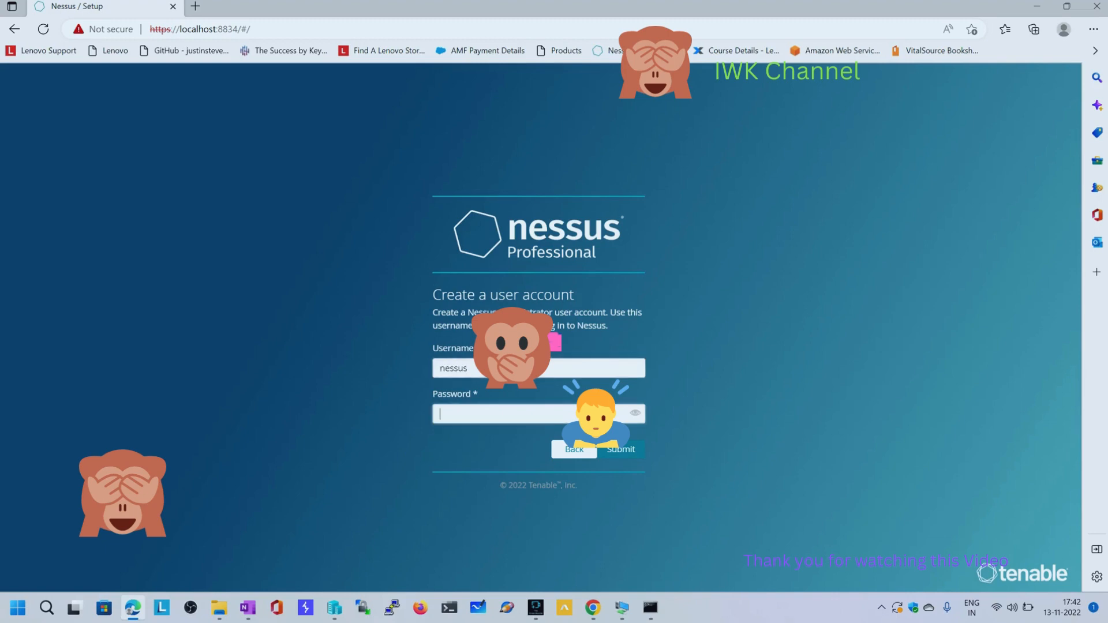
pyautogui.write('nessus')
pyautogui.click(634, 414)
pyautogui.doubleClick(507, 369)
pyautogui.moveTo(681, 369); pyautogui.dragTo(544, 295)
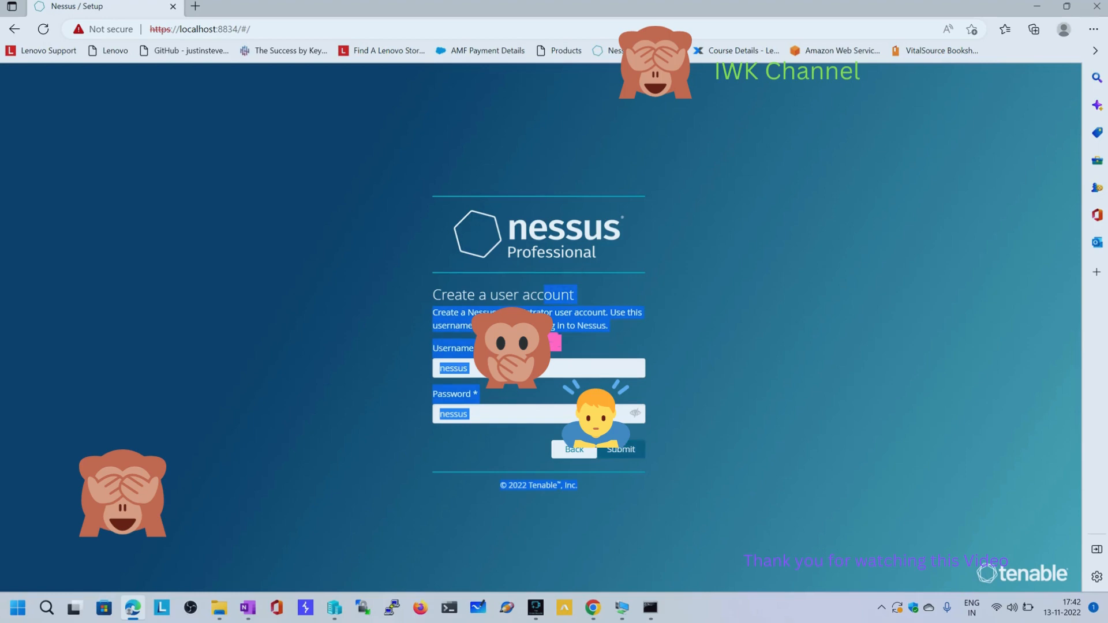
pyautogui.click(621, 450)
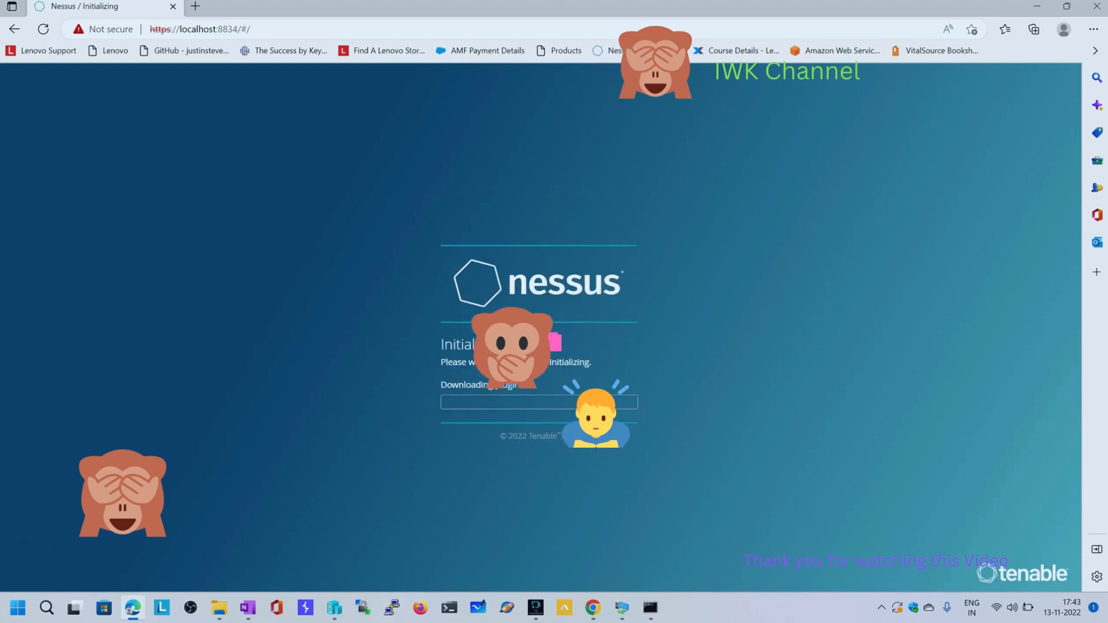
pyautogui.moveTo(520, 385); pyautogui.dragTo(595, 435)
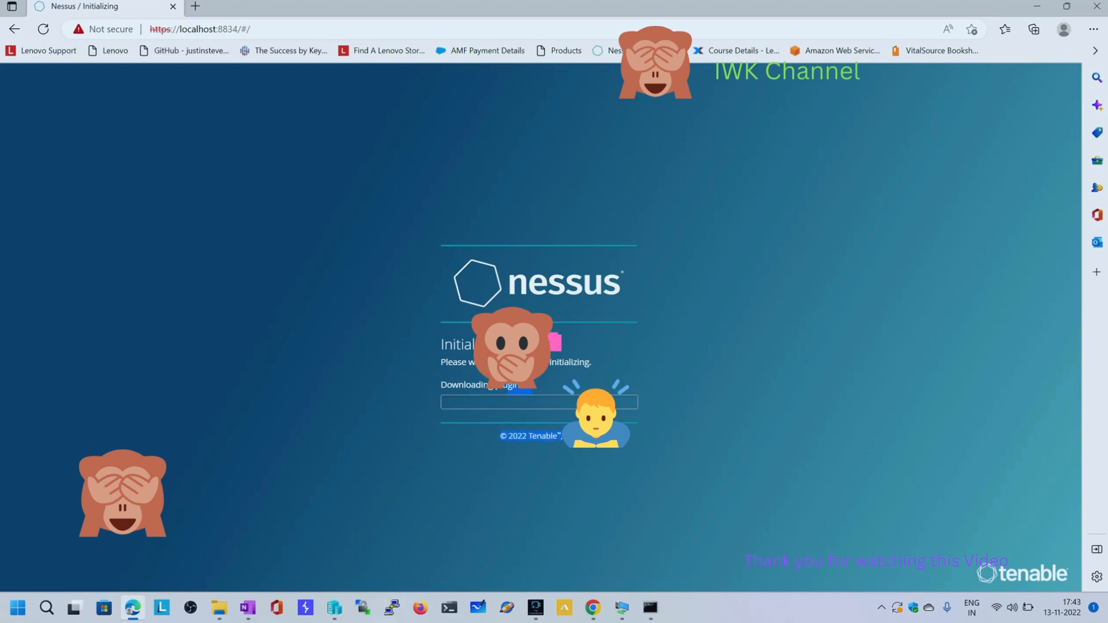
pyautogui.moveTo(526, 385); pyautogui.dragTo(452, 389)
pyautogui.click(443, 385)
pyautogui.moveTo(442, 386); pyautogui.dragTo(571, 364)
pyautogui.click(572, 364)
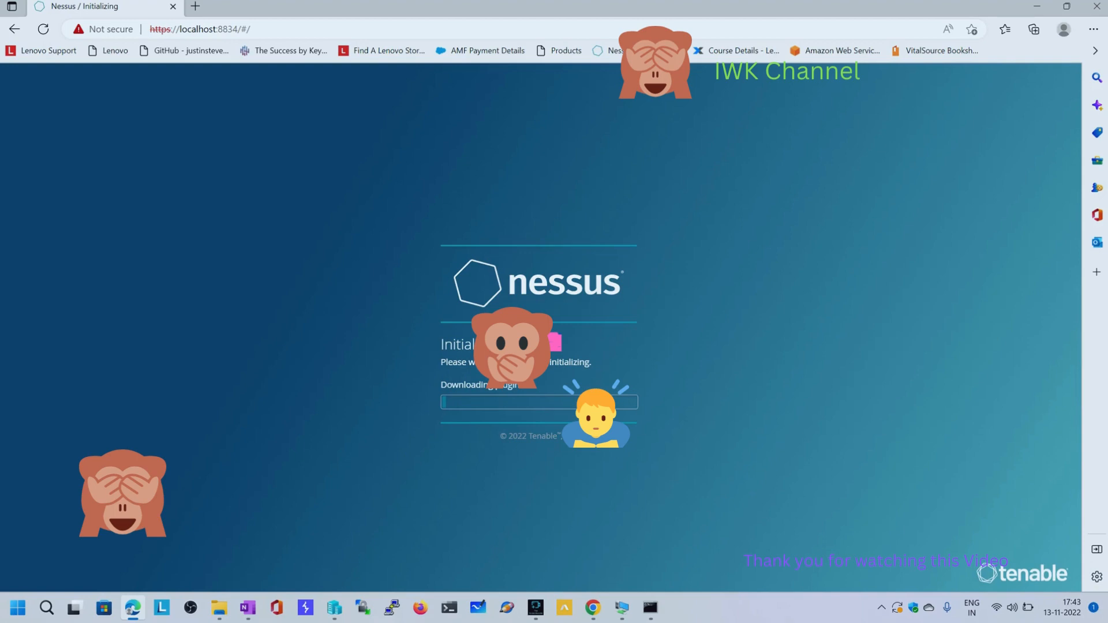
pyautogui.click(535, 607)
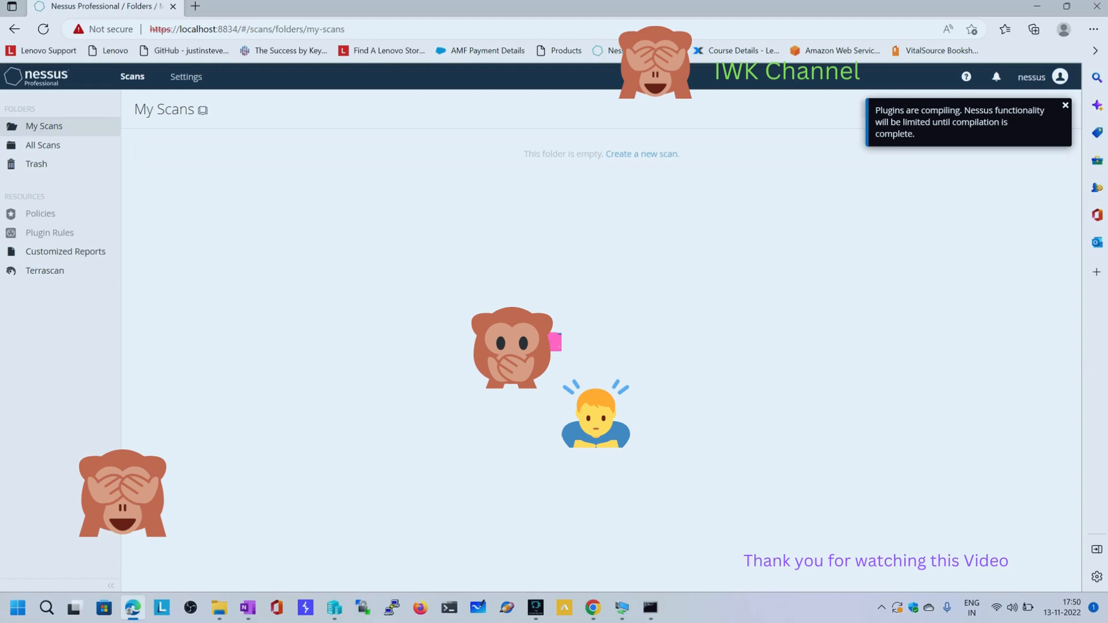
# Dismiss the plugin notification and look over the My Account, Advanced Settings and My Scans pages
pyautogui.click(1060, 77)
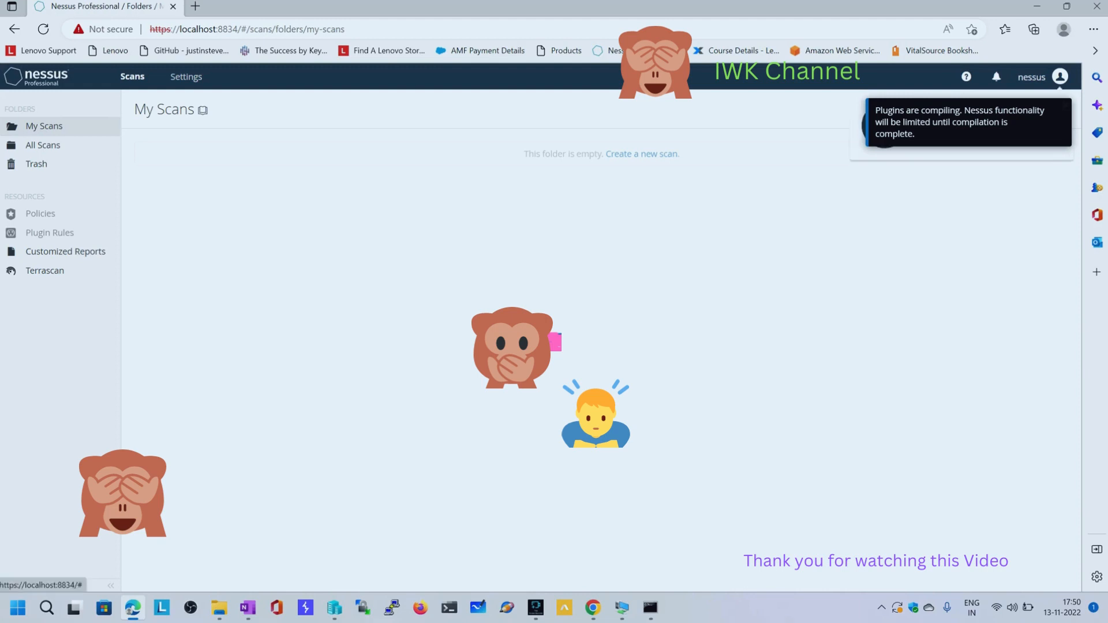
pyautogui.click(1066, 106)
pyautogui.click(1060, 77)
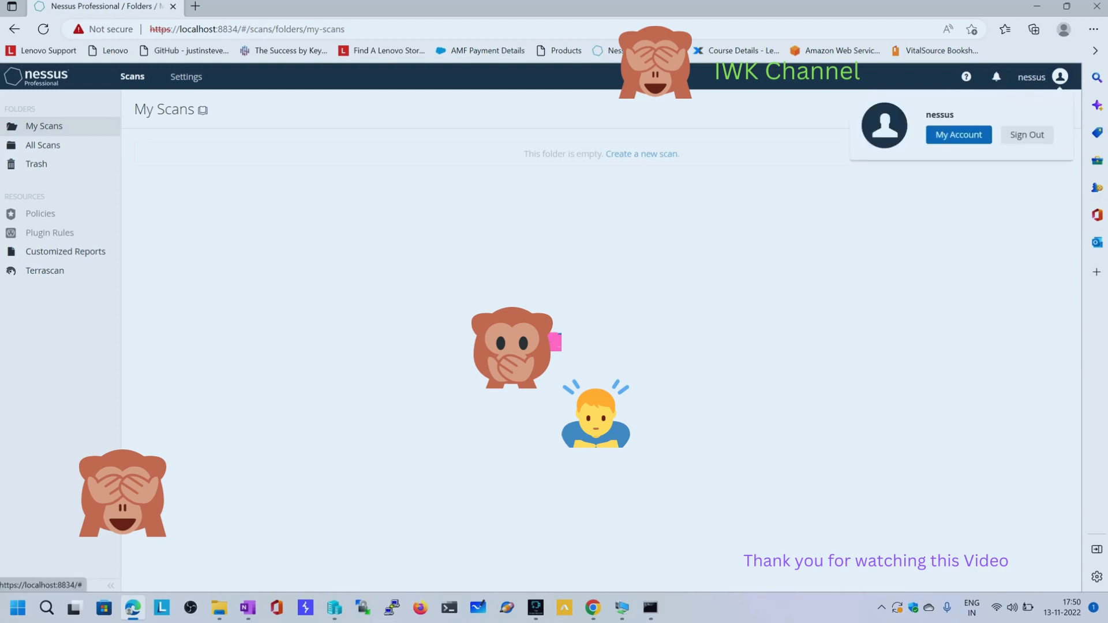
pyautogui.click(954, 134)
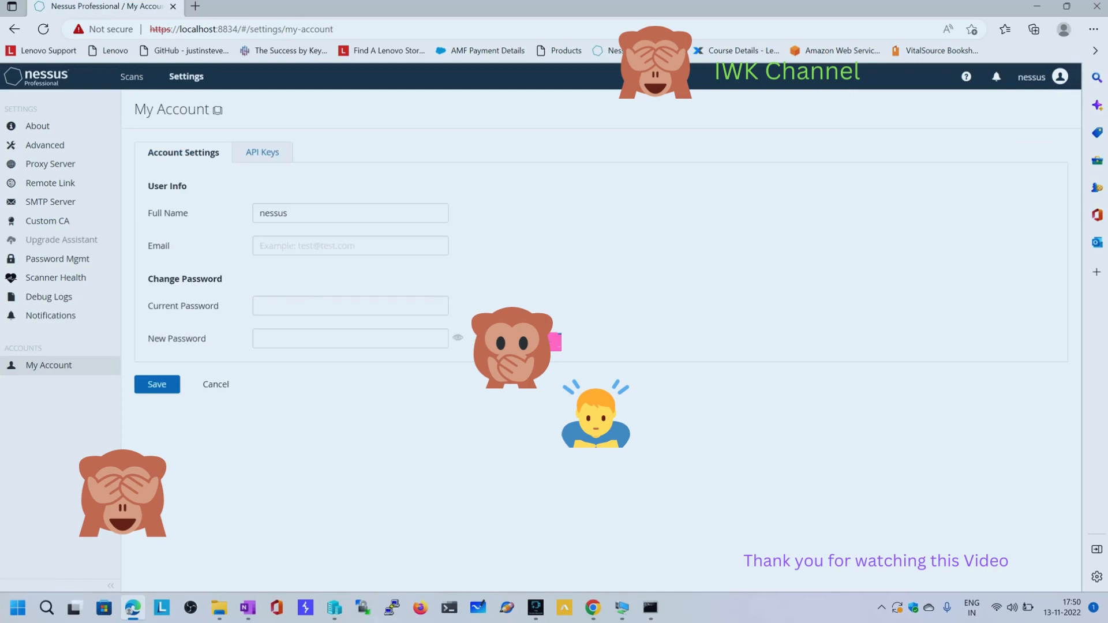
pyautogui.click(44, 145)
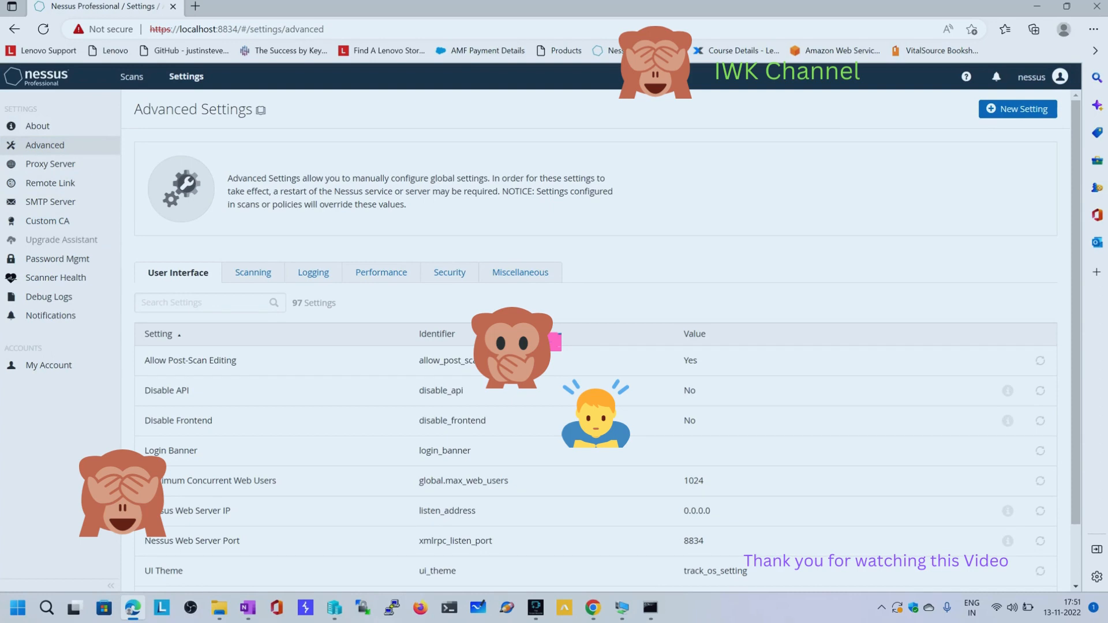
pyautogui.click(131, 76)
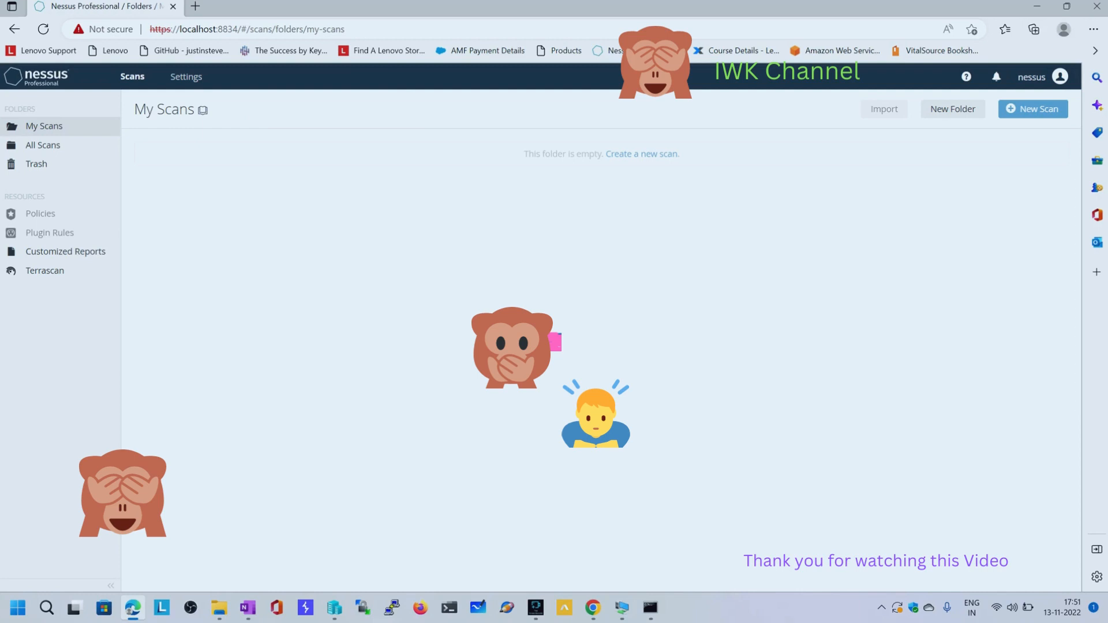
pyautogui.click(1033, 77)
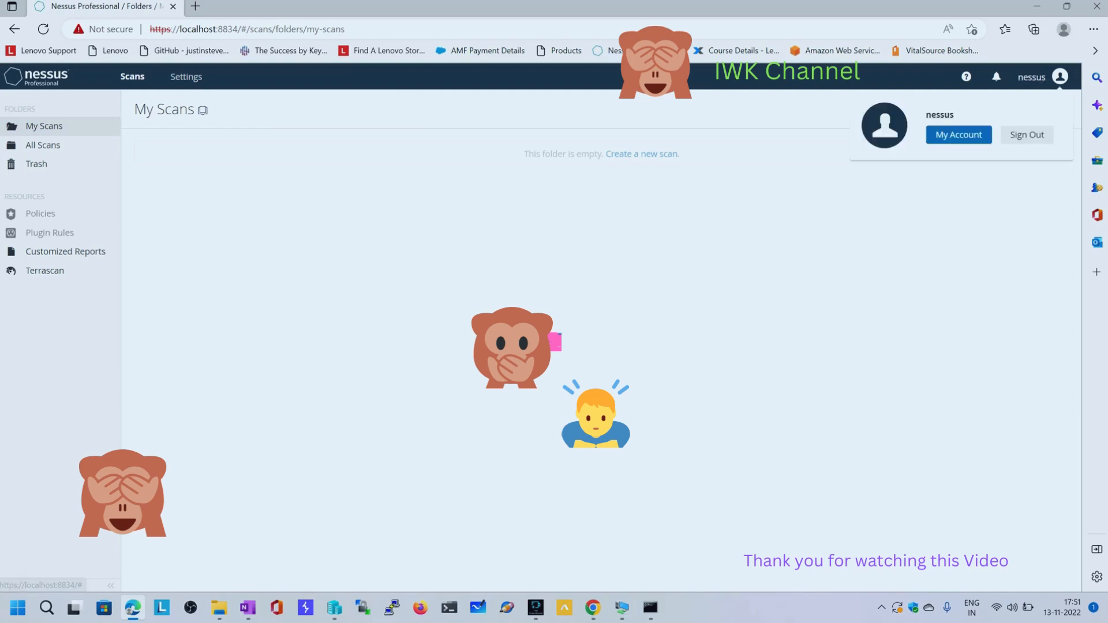
# Review the Nessus About overview, checking the version, license expiration, activation code and last plugin update
pyautogui.click(186, 77)
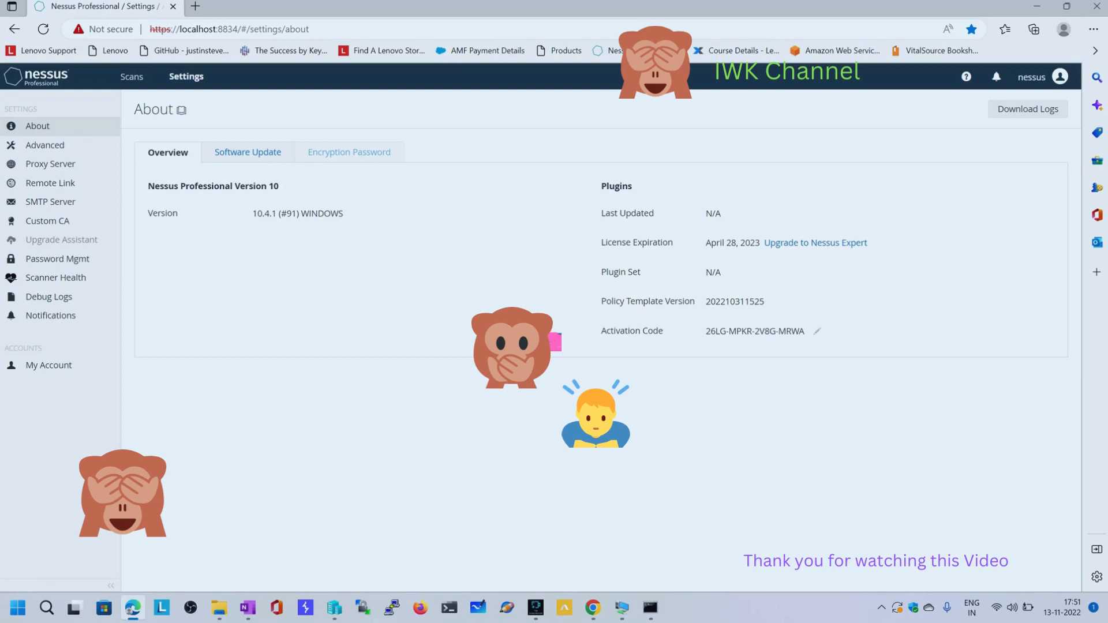
pyautogui.moveTo(601, 242); pyautogui.dragTo(662, 243)
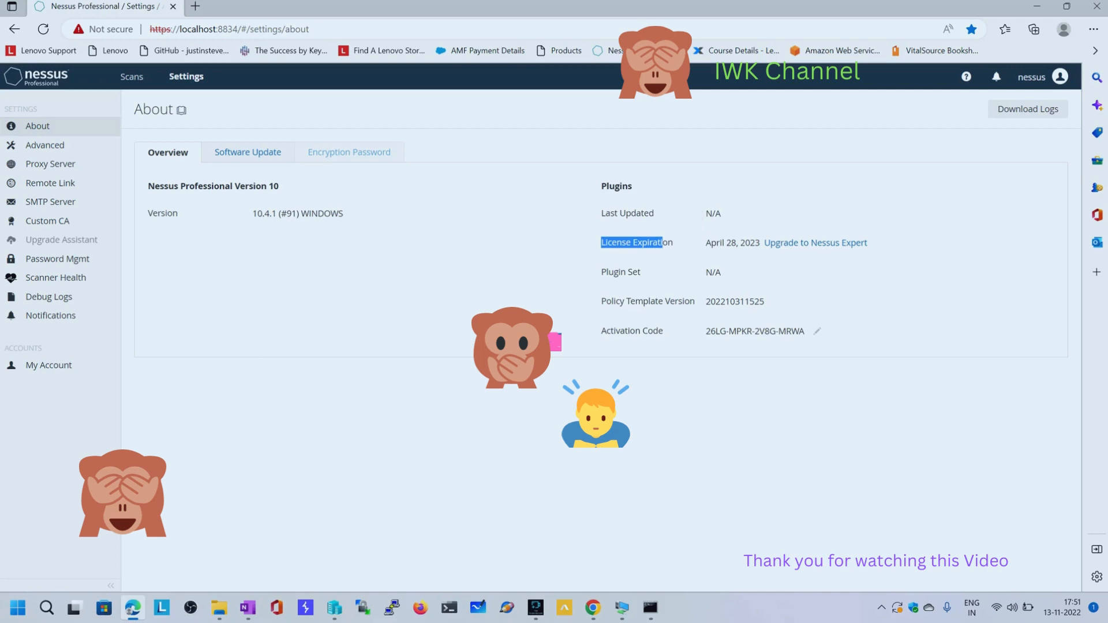
pyautogui.moveTo(705, 331); pyautogui.dragTo(831, 331)
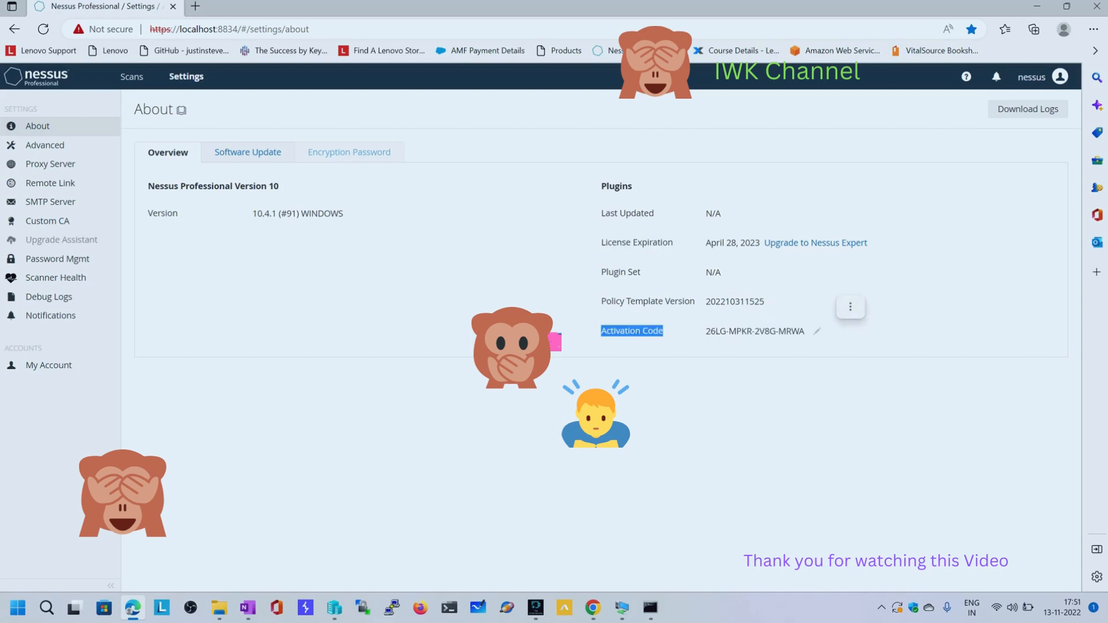
pyautogui.click(831, 341)
pyautogui.moveTo(148, 213); pyautogui.dragTo(722, 214)
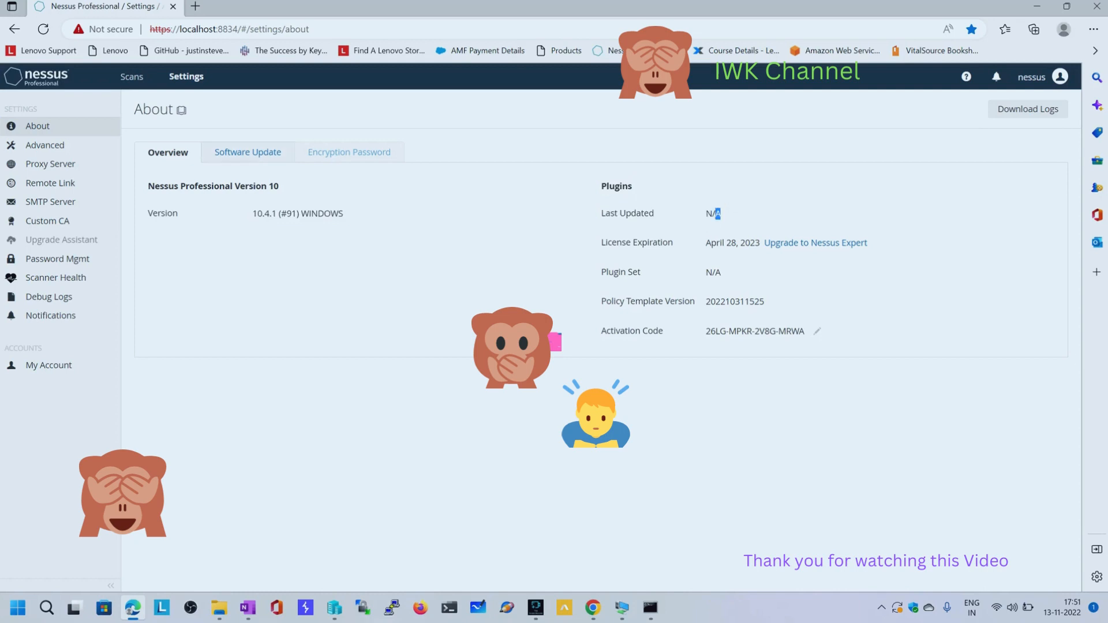
# Revisit the account page and sign out of the Nessus account
pyautogui.click(1060, 77)
pyautogui.click(959, 135)
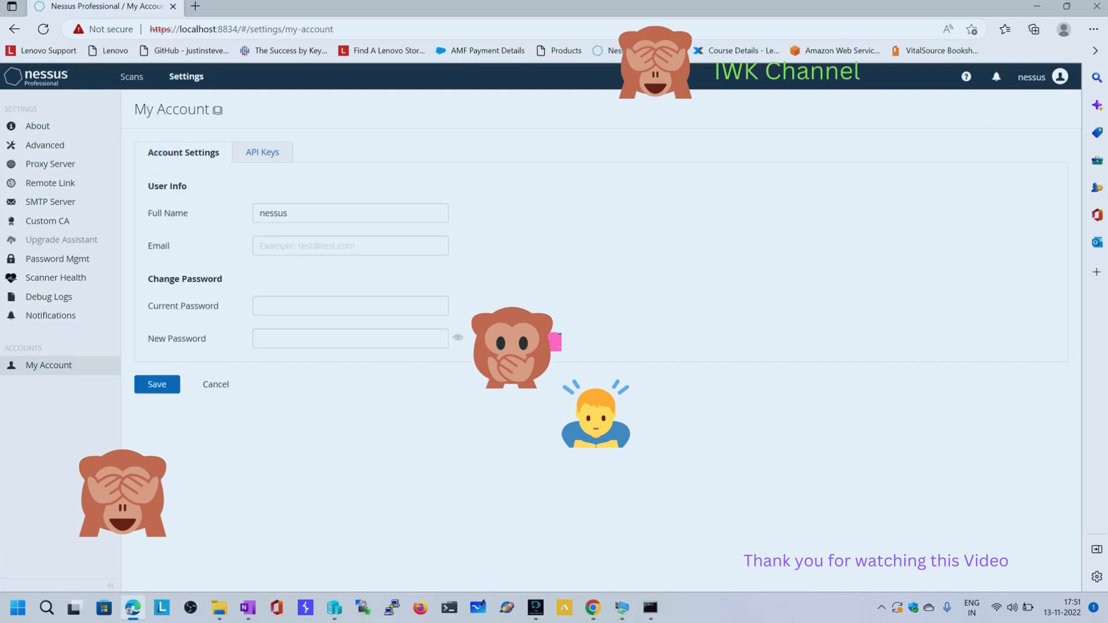
pyautogui.click(1060, 77)
pyautogui.click(1060, 77)
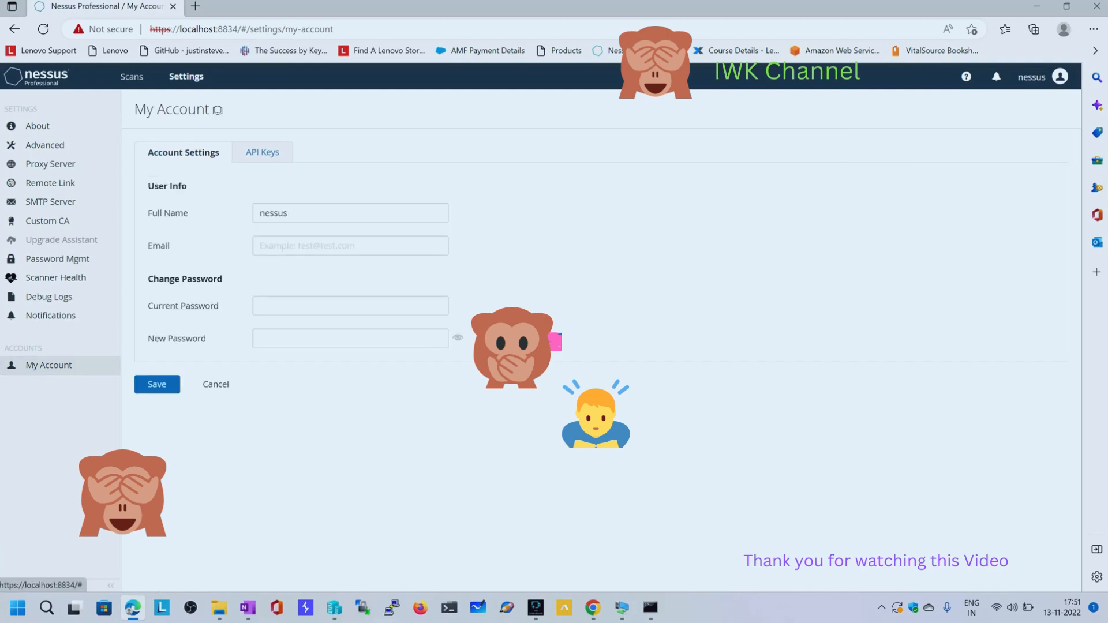
pyautogui.click(1060, 77)
pyautogui.click(1026, 134)
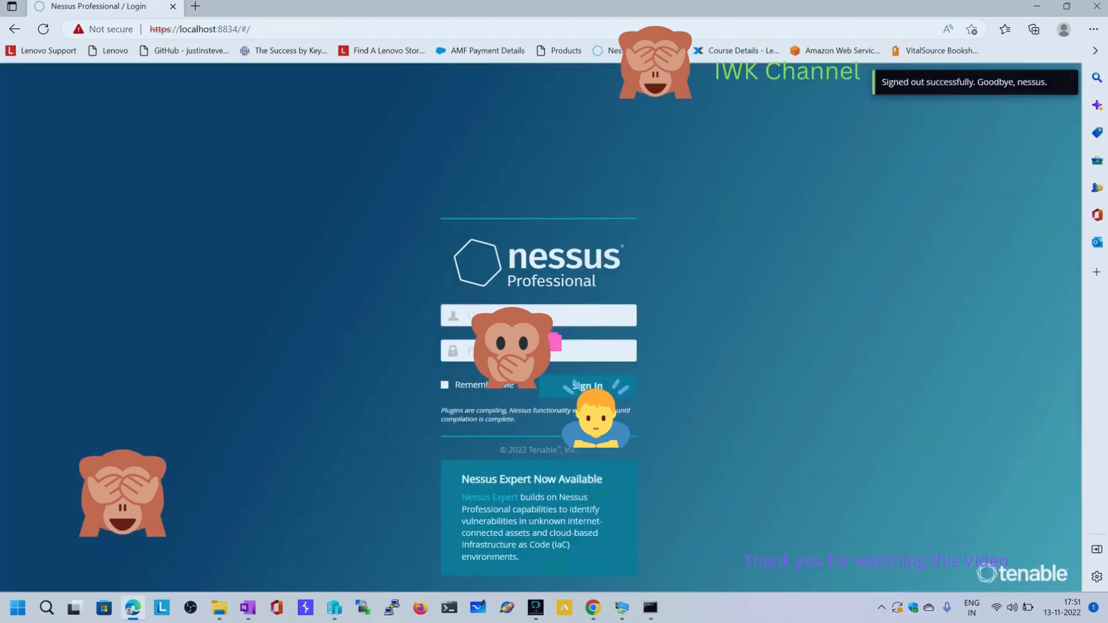
# Sign back in to Nessus with the username "nessus" and the account password
pyautogui.write('nessus')
pyautogui.press('Tab')
pyautogui.write('•')
pyautogui.press('Return')
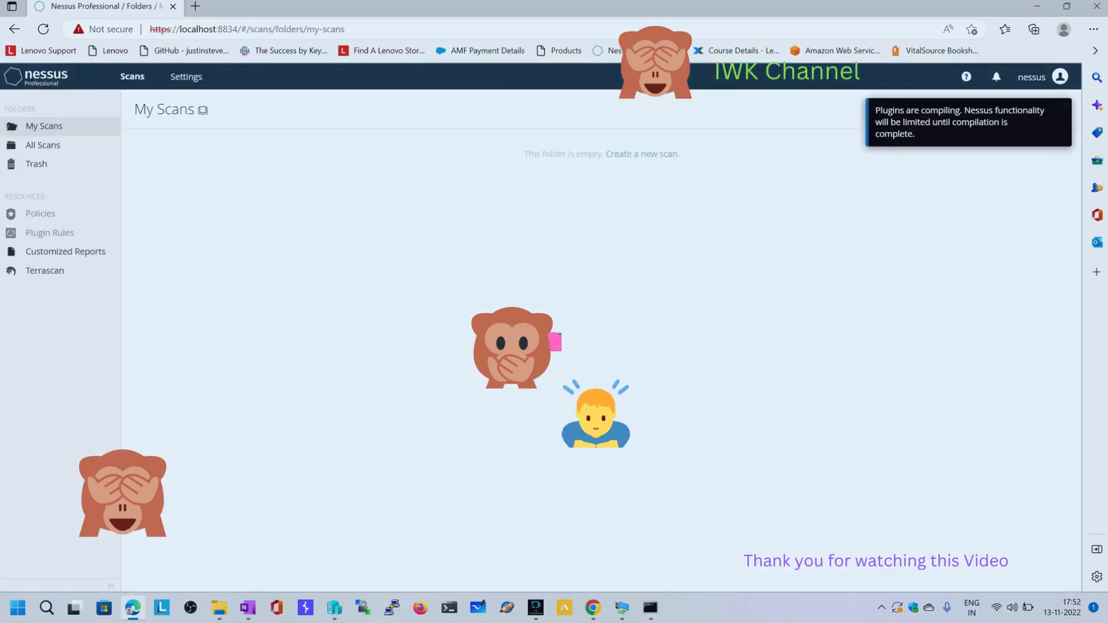
# Dismiss the plugin notification, check the last plugin update in the About overview and view the Software Update settings
pyautogui.click(186, 77)
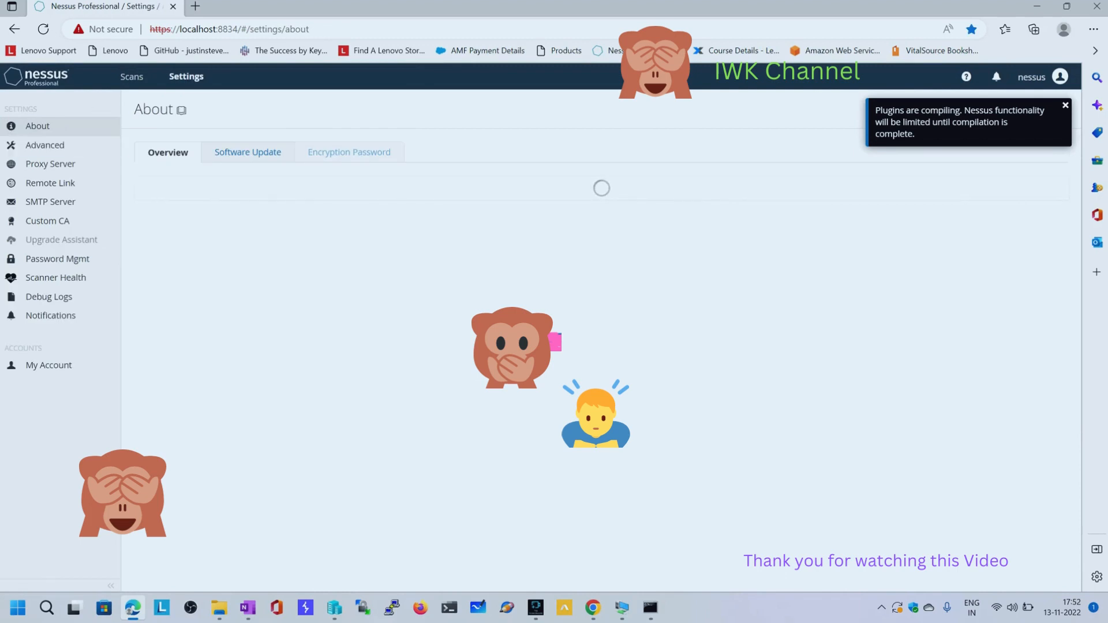
pyautogui.click(1065, 105)
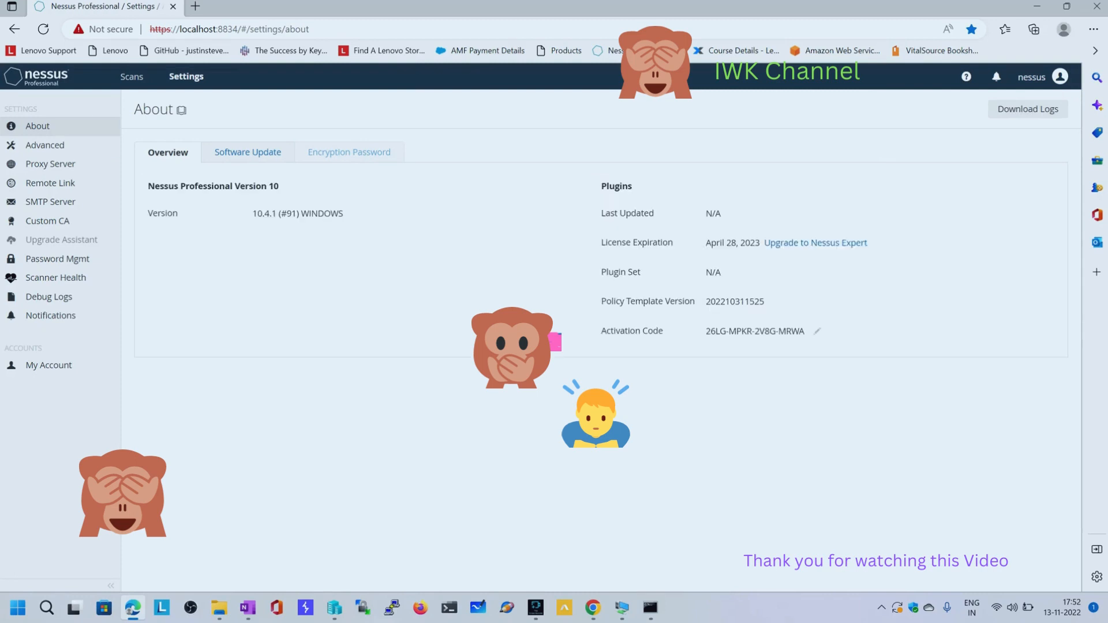
pyautogui.moveTo(705, 214); pyautogui.dragTo(722, 214)
pyautogui.click(247, 152)
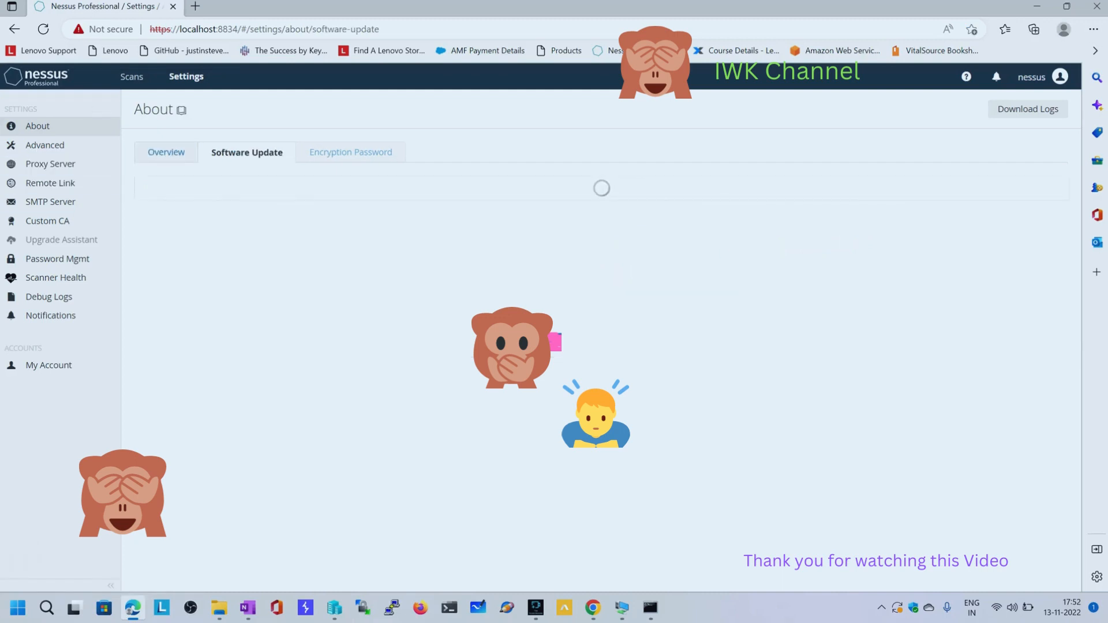
# Return to the scans page and sign out of Nessus again
pyautogui.click(133, 77)
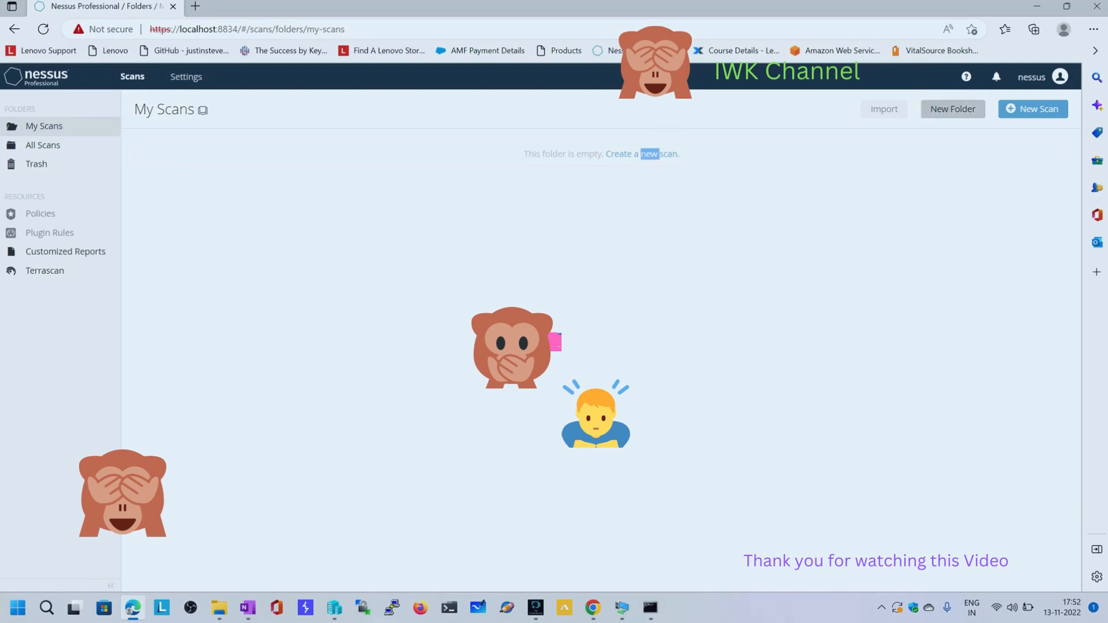
pyautogui.click(1031, 76)
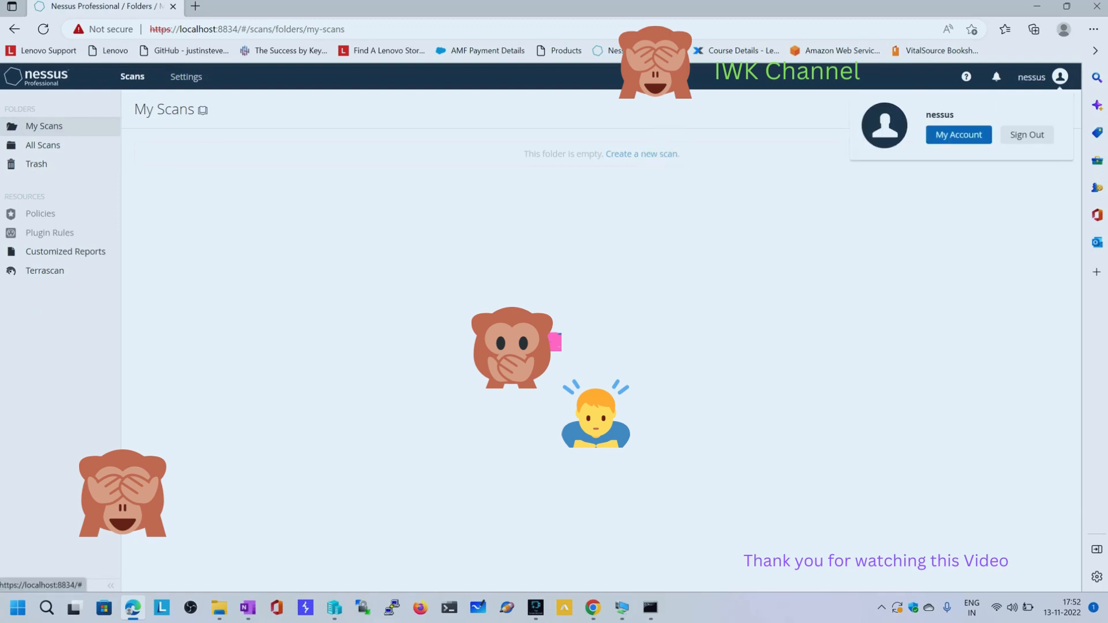
pyautogui.click(1026, 135)
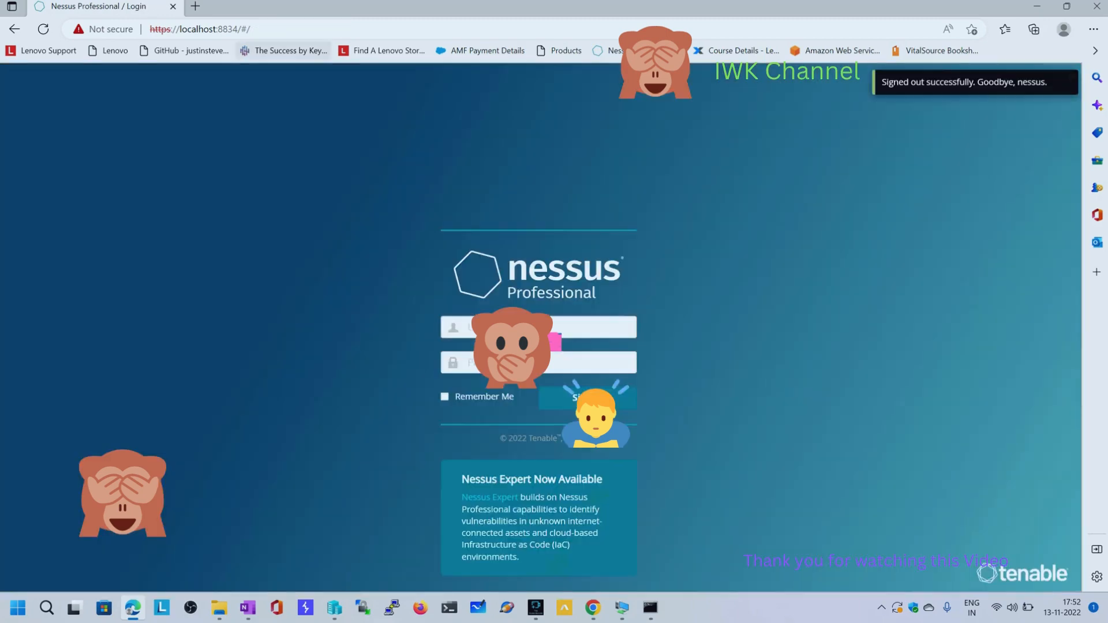
pyautogui.click(250, 29)
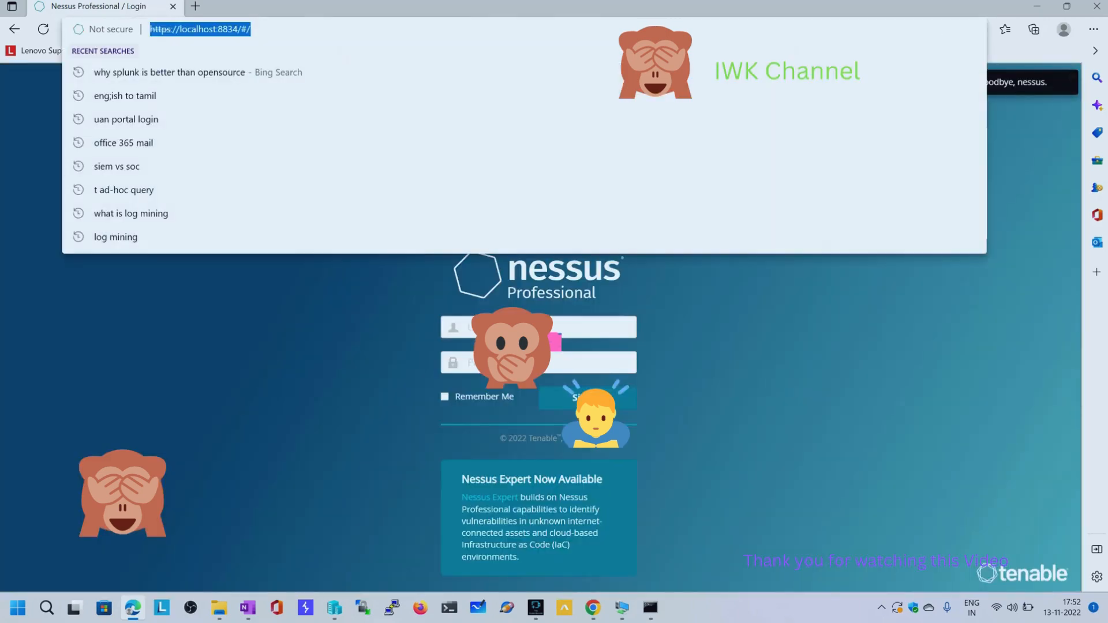
pyautogui.click(536, 607)
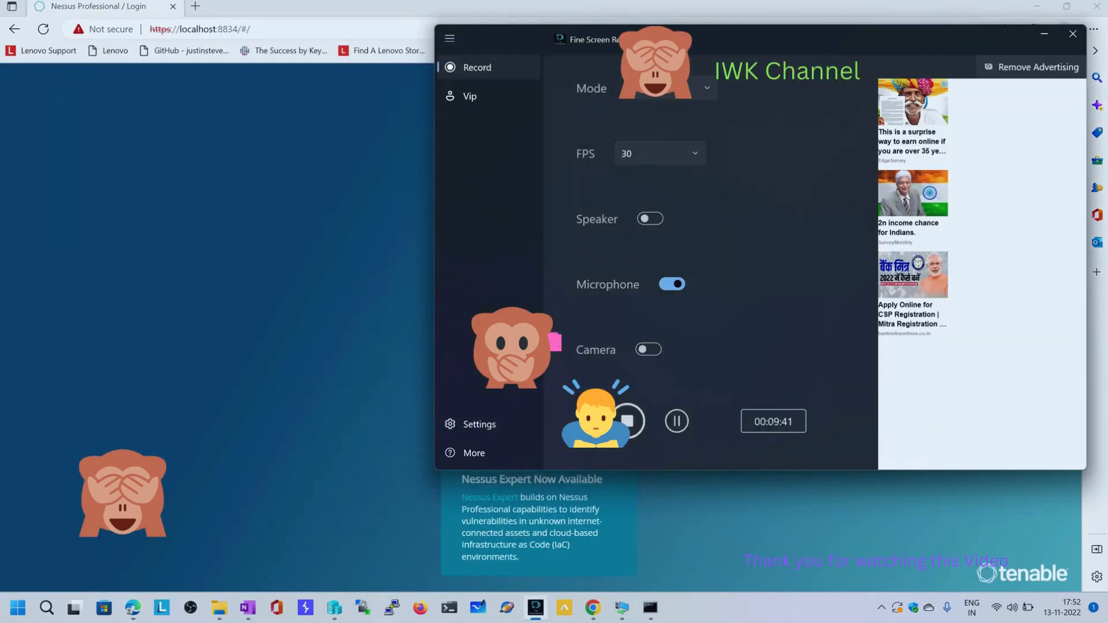
pyautogui.click(593, 607)
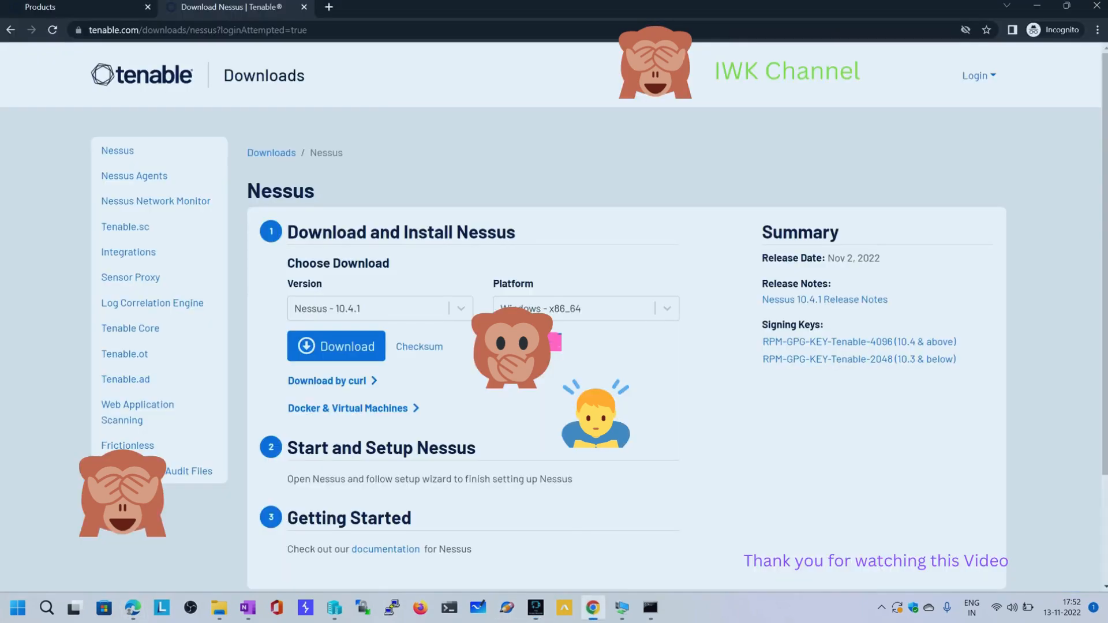
pyautogui.hotkey('ctrl', 't')
pyautogui.write('https://localhost:8834')
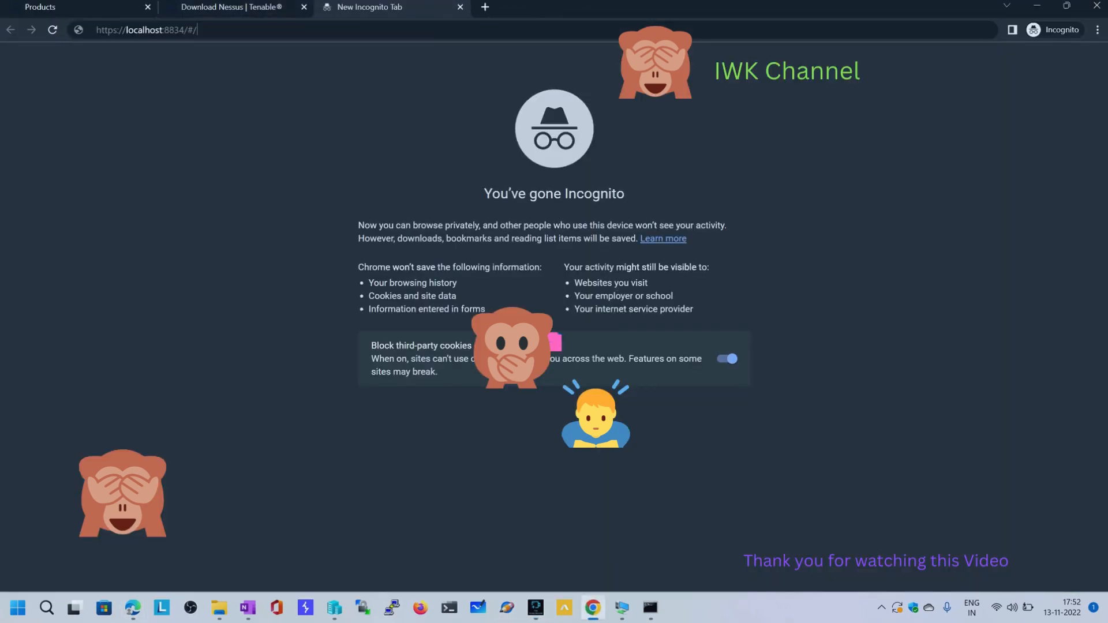
pyautogui.press('Return')
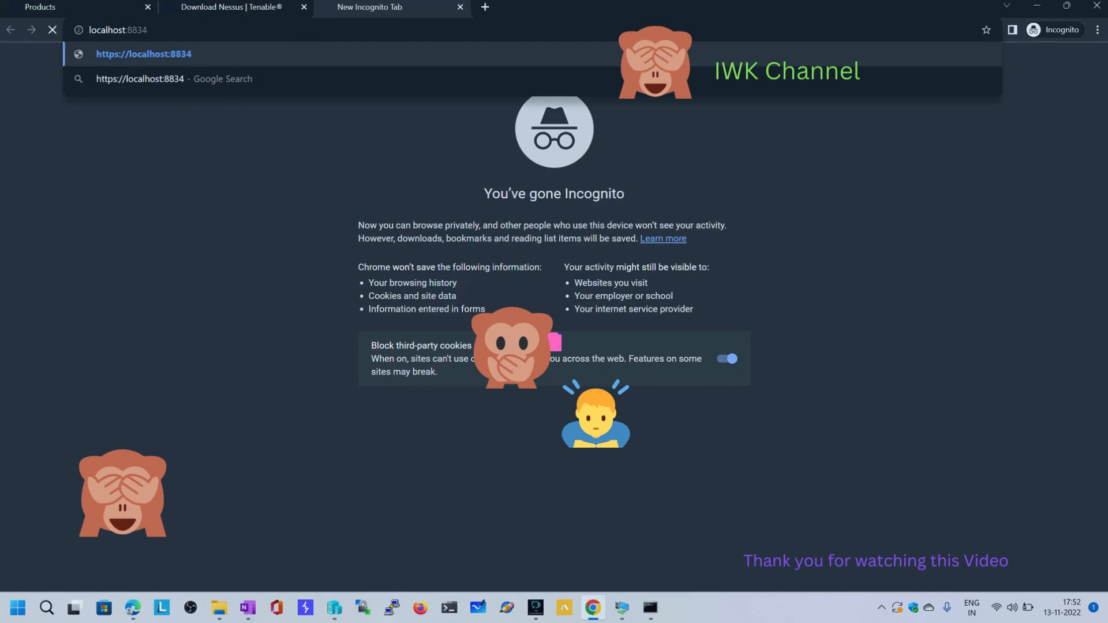
pyautogui.click(387, 322)
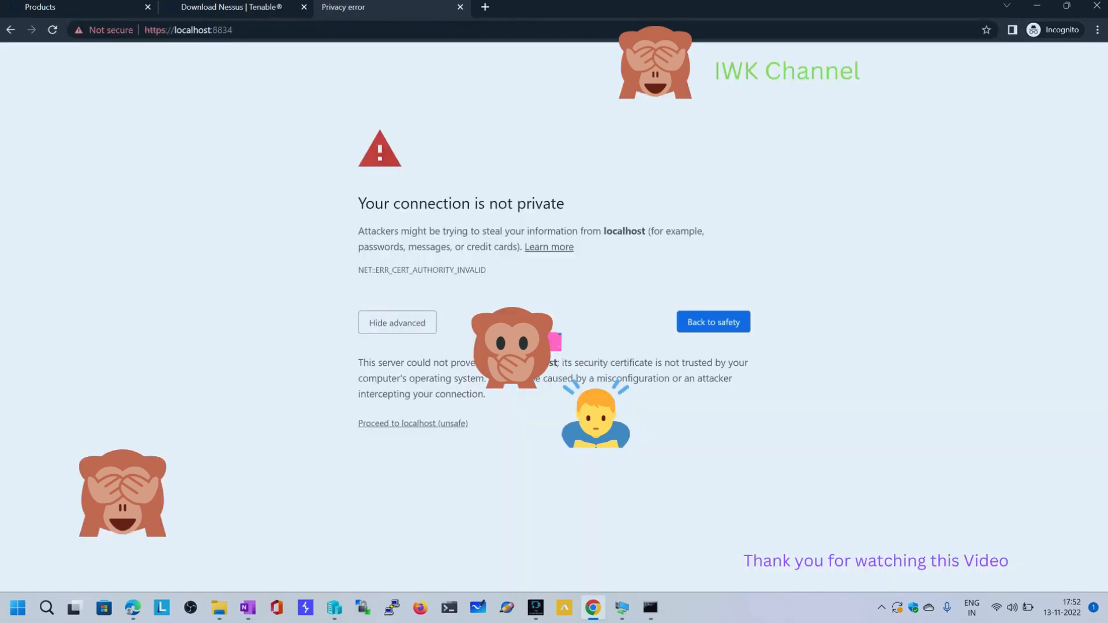
pyautogui.click(404, 423)
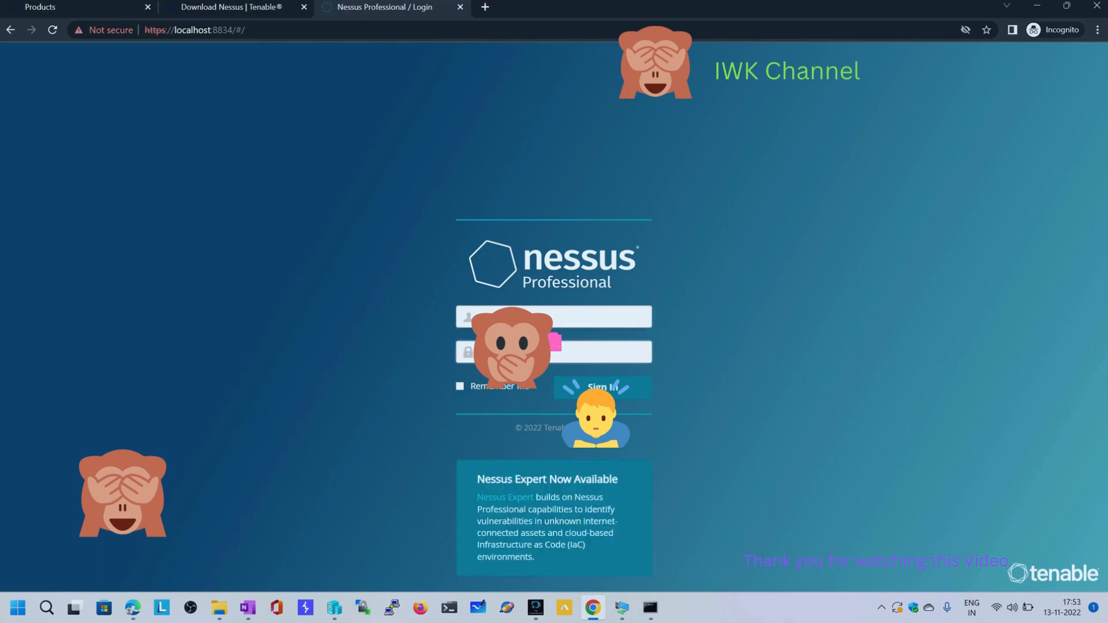
pyautogui.press('Return')
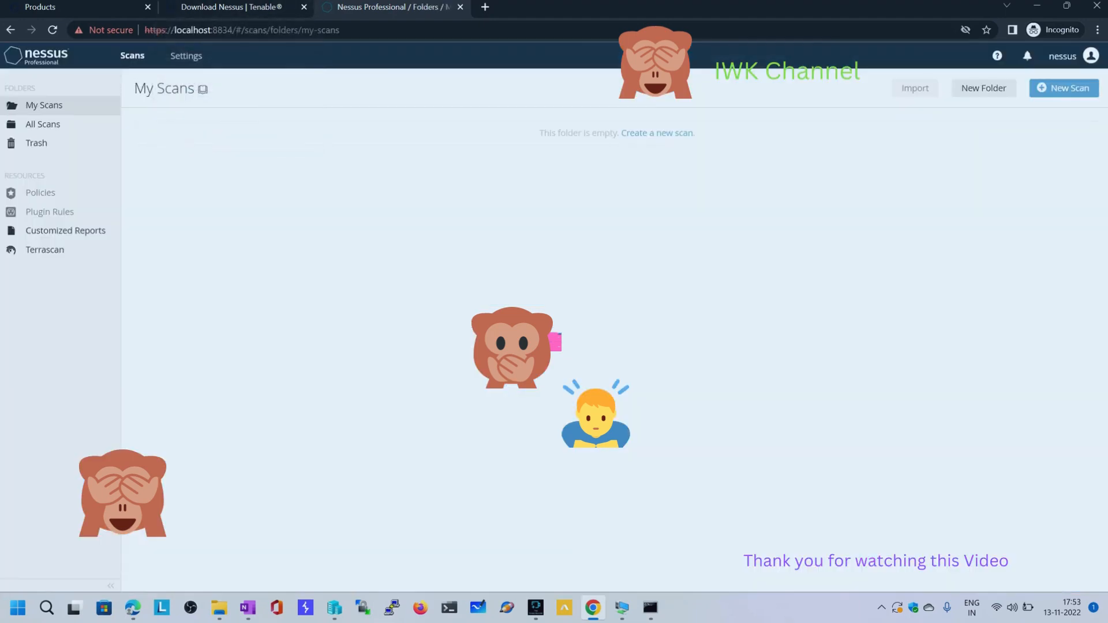
# Save the Nessus Software Update settings with all components updated automatically, the latest GA release plan and daily frequency
pyautogui.click(185, 55)
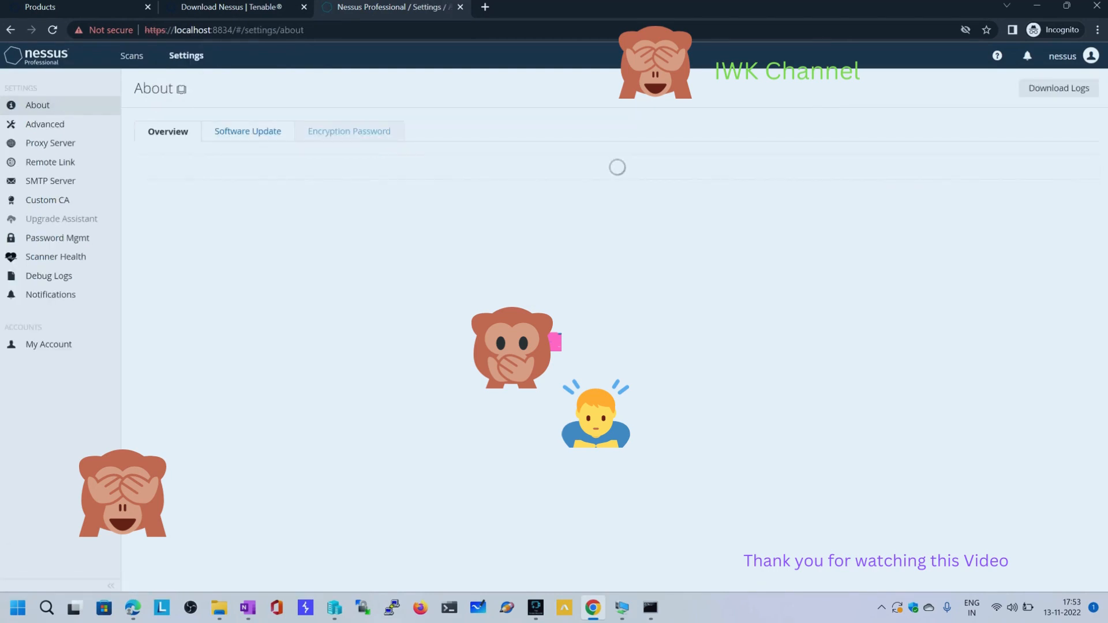
pyautogui.click(248, 131)
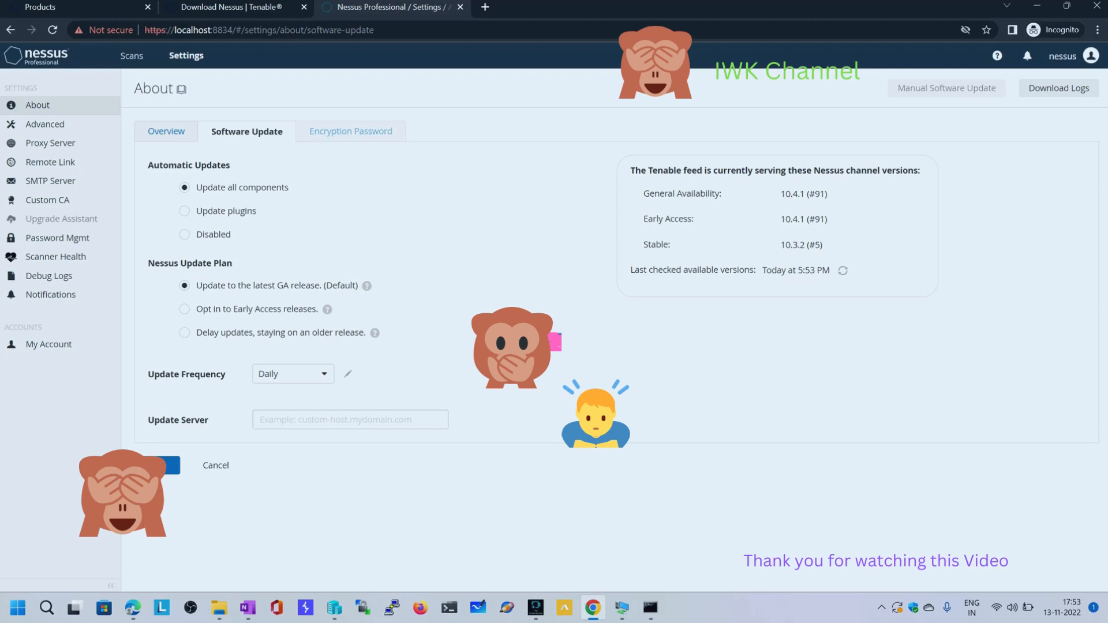
pyautogui.click(162, 466)
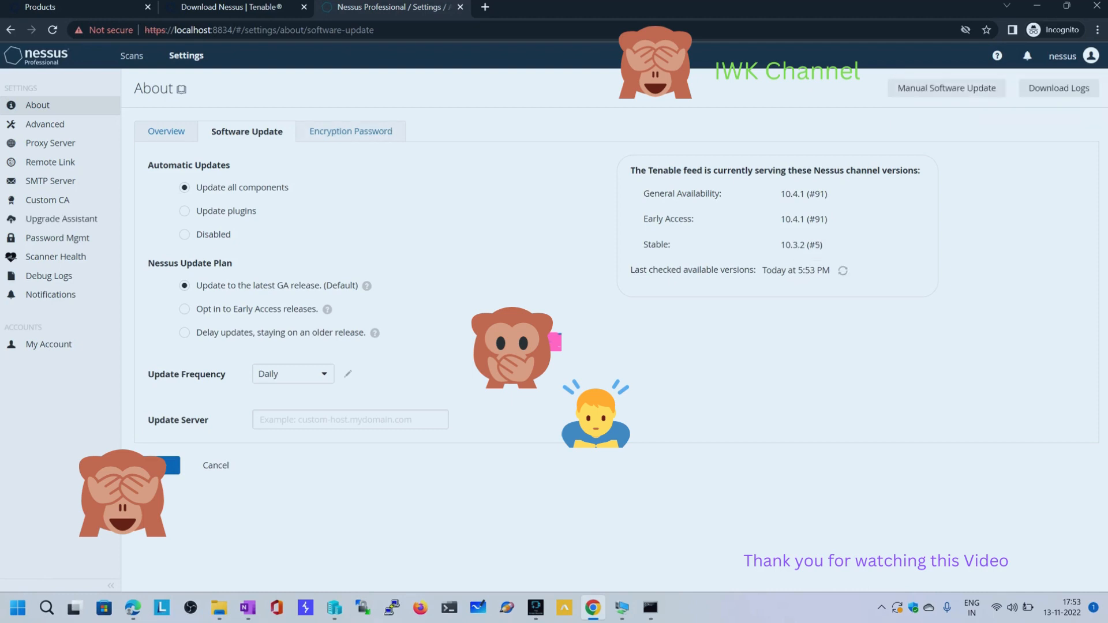
pyautogui.moveTo(630, 270); pyautogui.dragTo(817, 271)
pyautogui.click(161, 466)
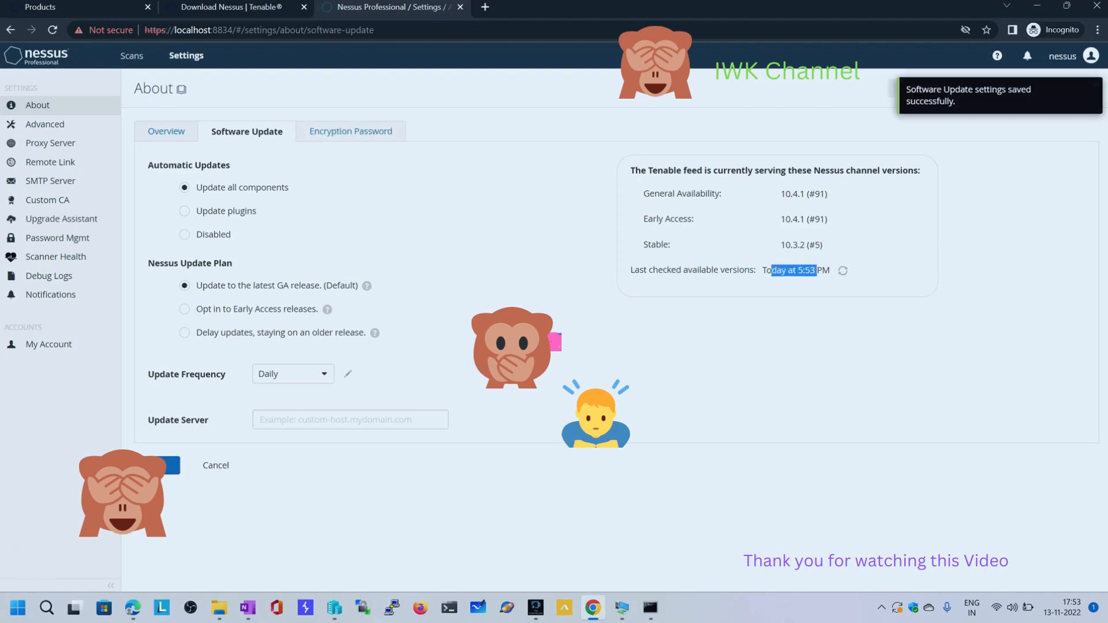
# Check when the plugins were last updated in the About overview and switch back to Edge
pyautogui.click(350, 131)
pyautogui.click(166, 132)
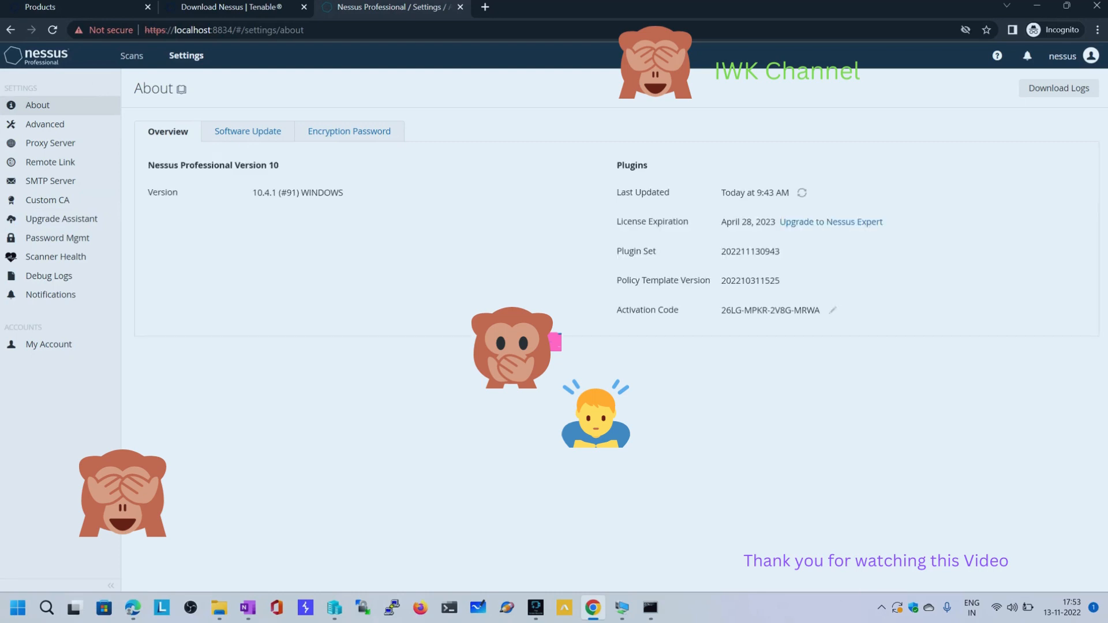
pyautogui.moveTo(616, 192); pyautogui.dragTo(669, 192)
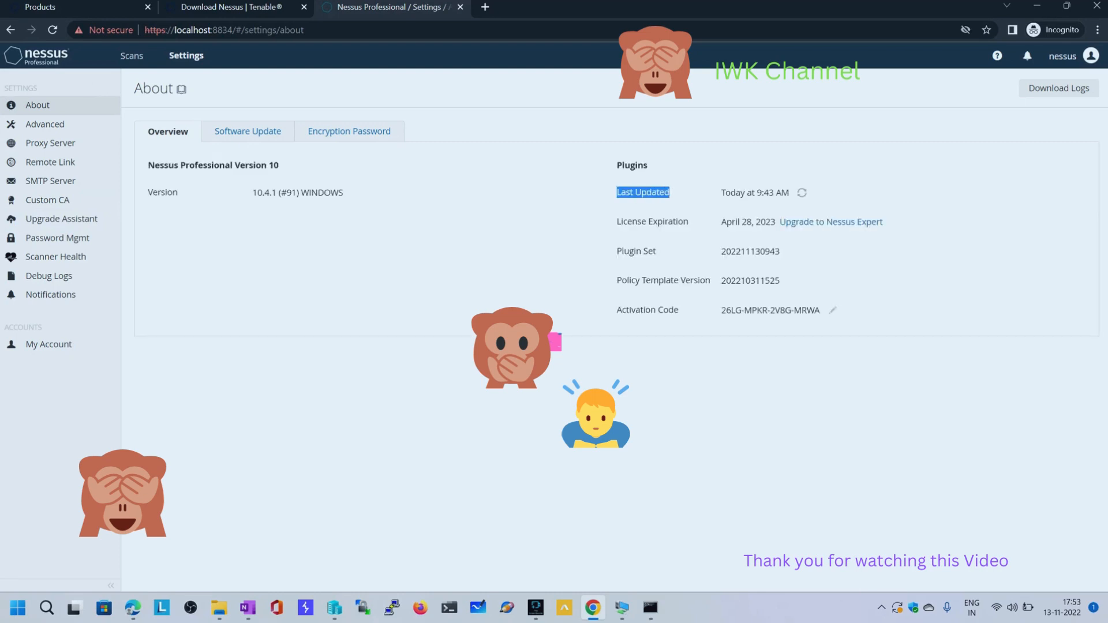
pyautogui.click(133, 608)
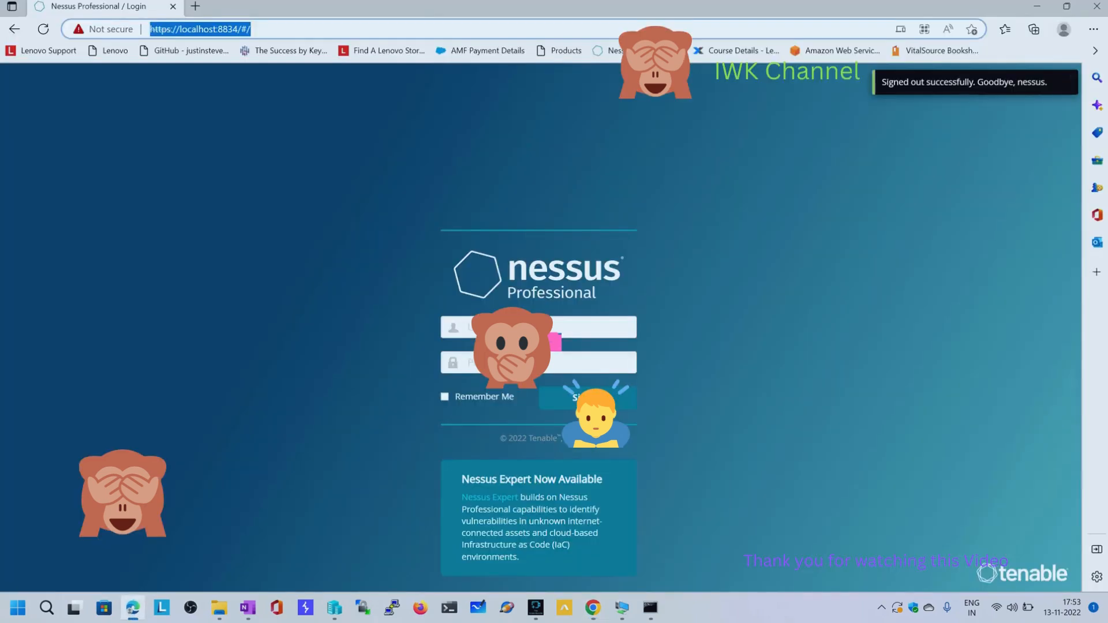
# Switch back to Chrome and run a plugin update from the Nessus About overview, checking the Last Updated entry
pyautogui.click(132, 607)
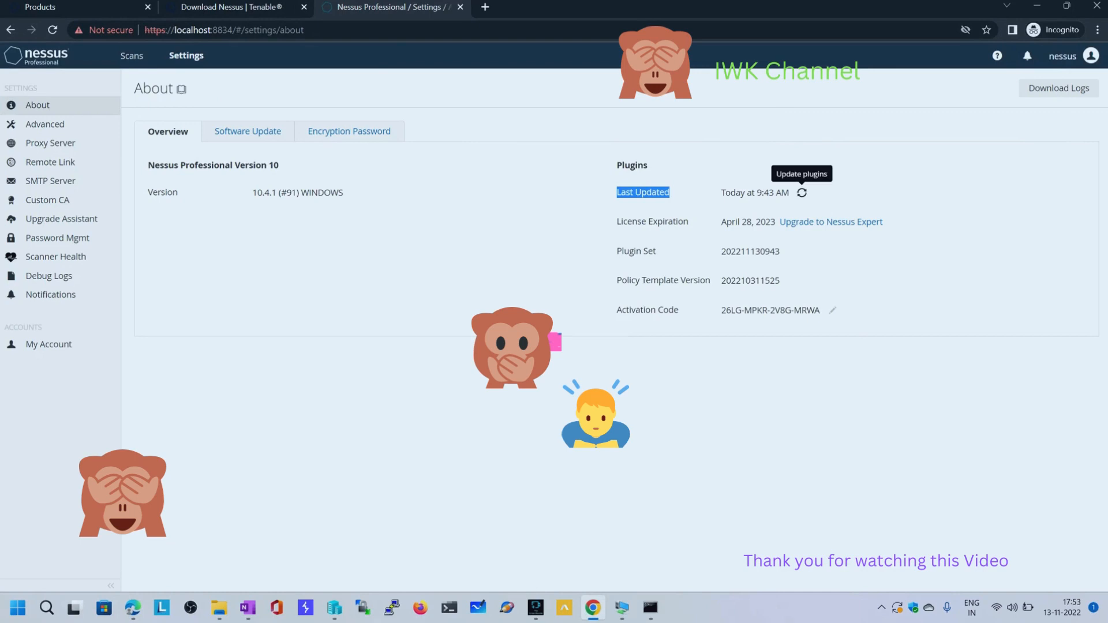
pyautogui.click(802, 192)
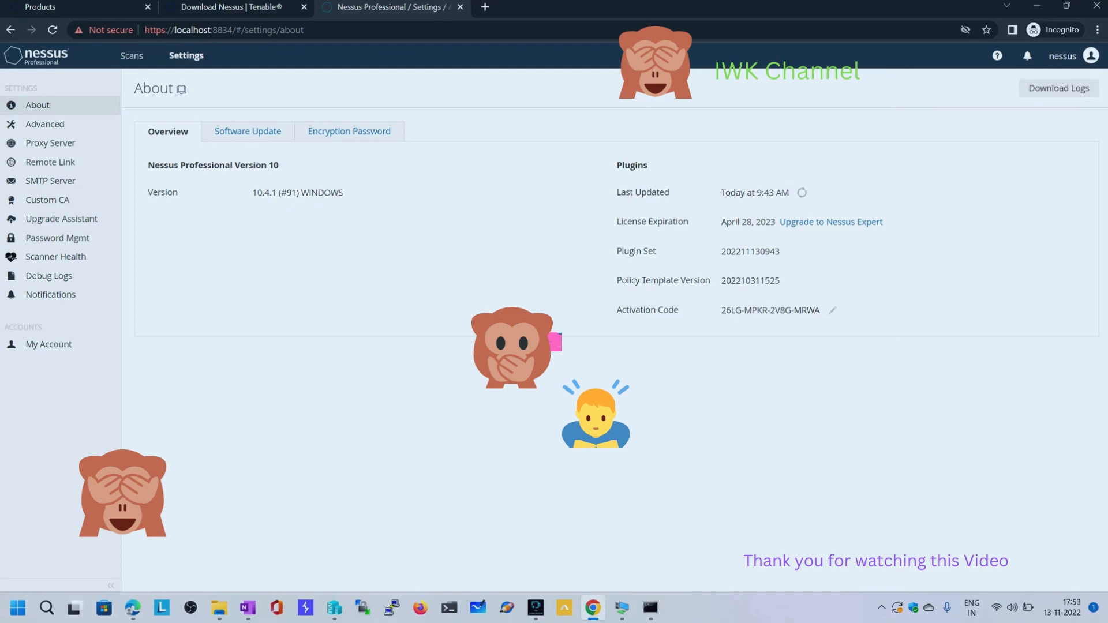
pyautogui.moveTo(617, 193); pyautogui.dragTo(670, 192)
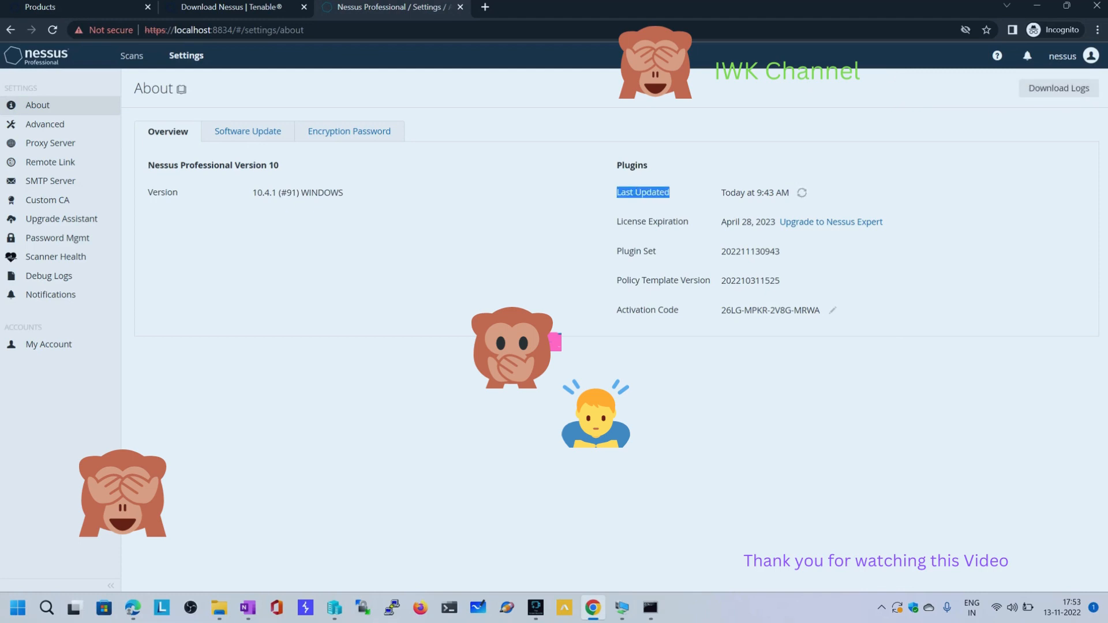
pyautogui.click(692, 199)
pyautogui.tripleClick(801, 193)
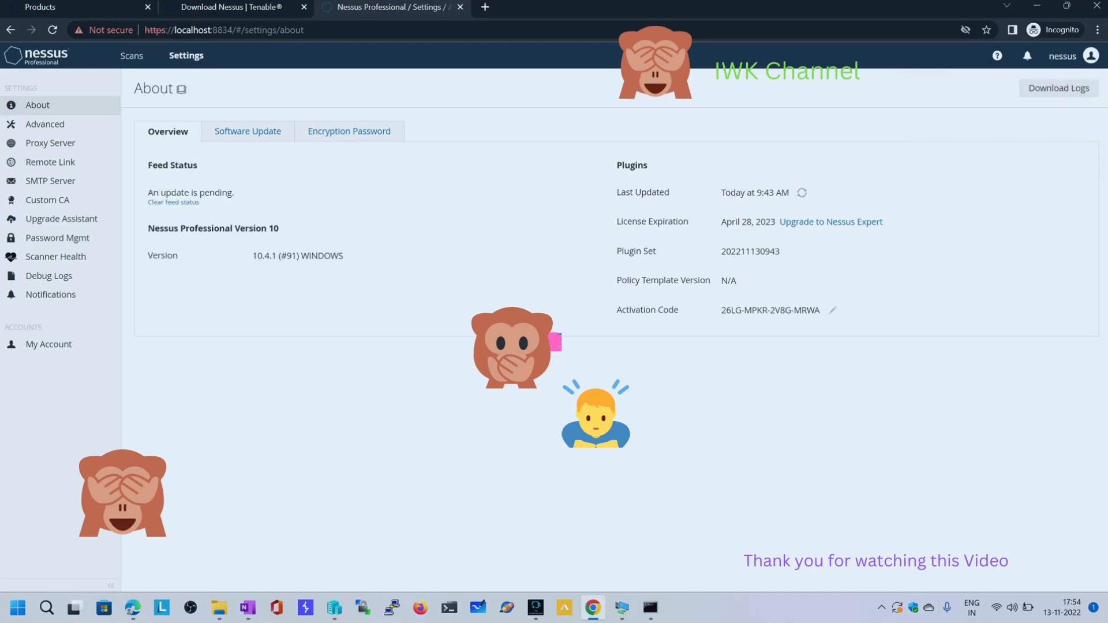
pyautogui.moveTo(757, 193); pyautogui.dragTo(781, 194)
# Try to open the scan templates for a new scan from My Scans, and sign out of Nessus
pyautogui.click(131, 55)
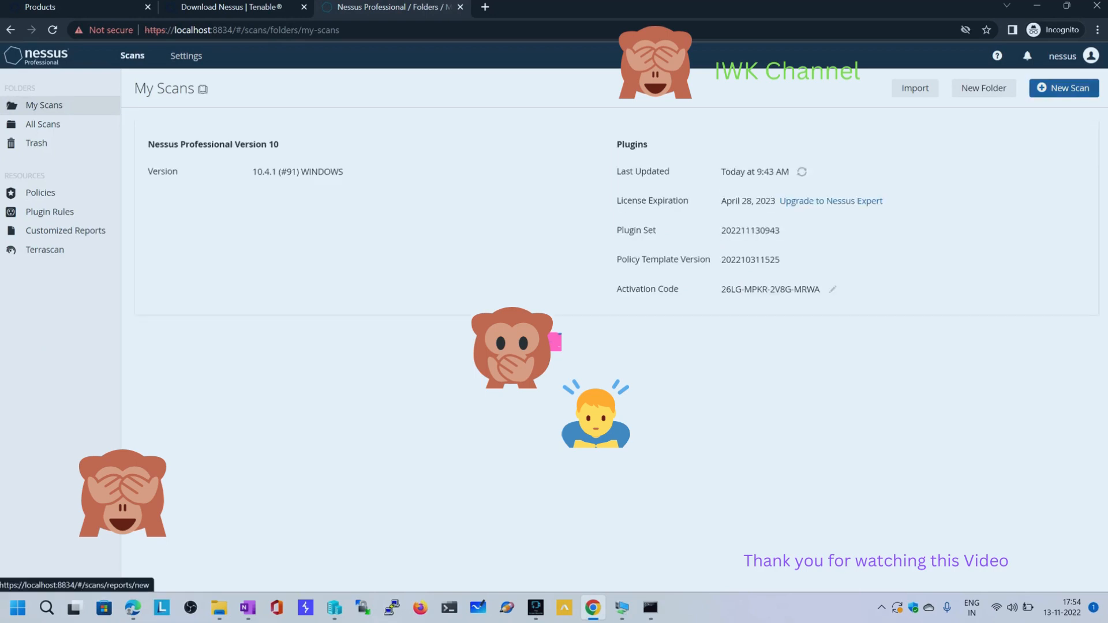
pyautogui.click(1064, 88)
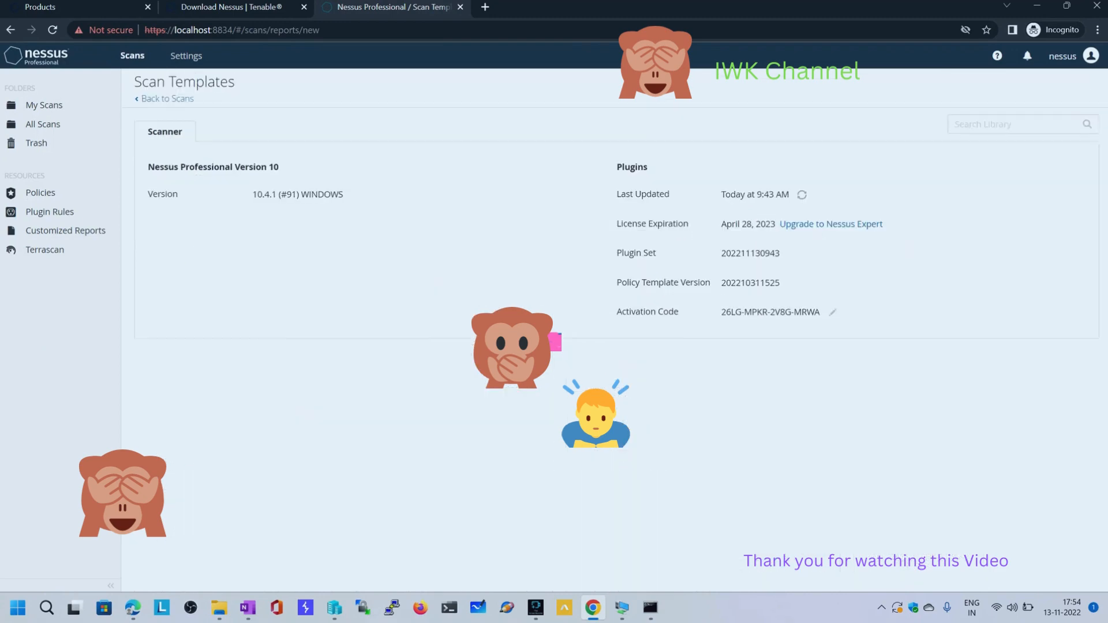
pyautogui.click(43, 105)
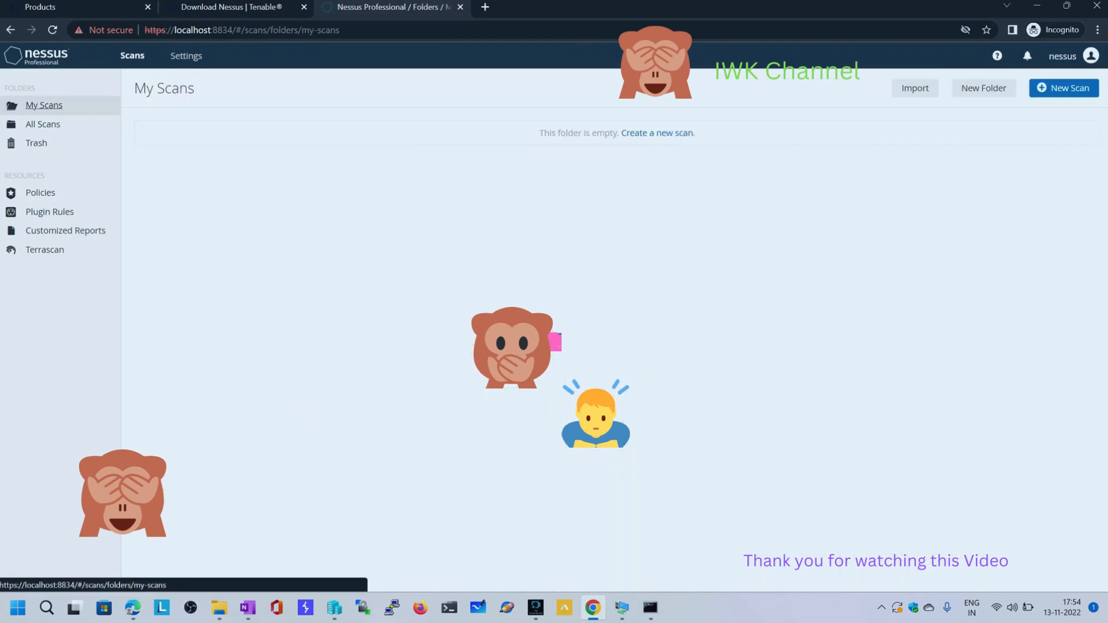
pyautogui.click(1063, 88)
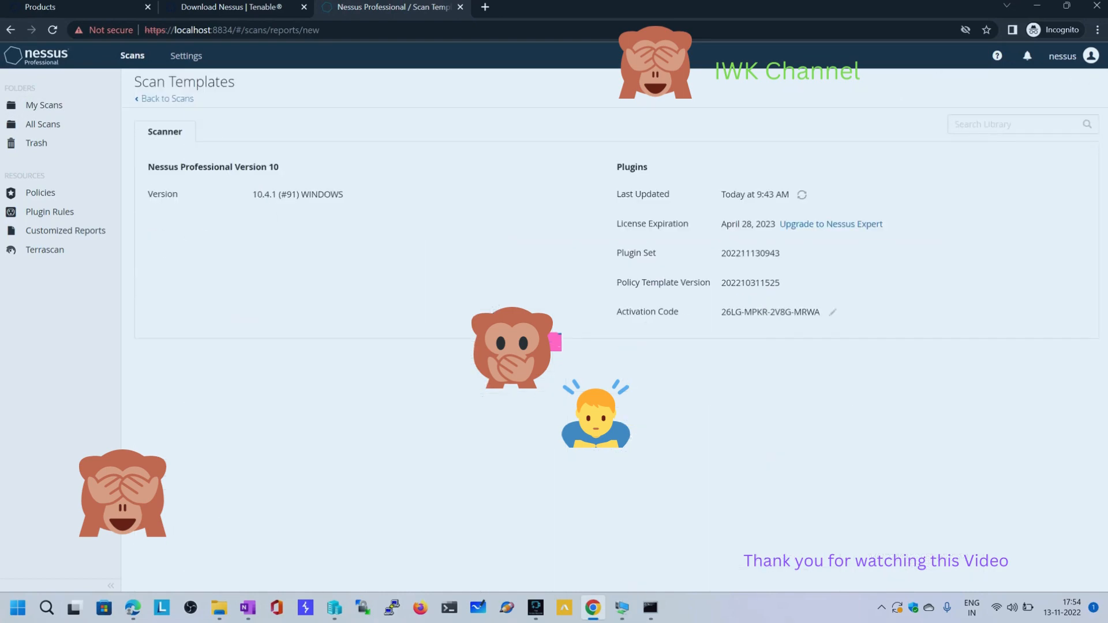
pyautogui.click(44, 105)
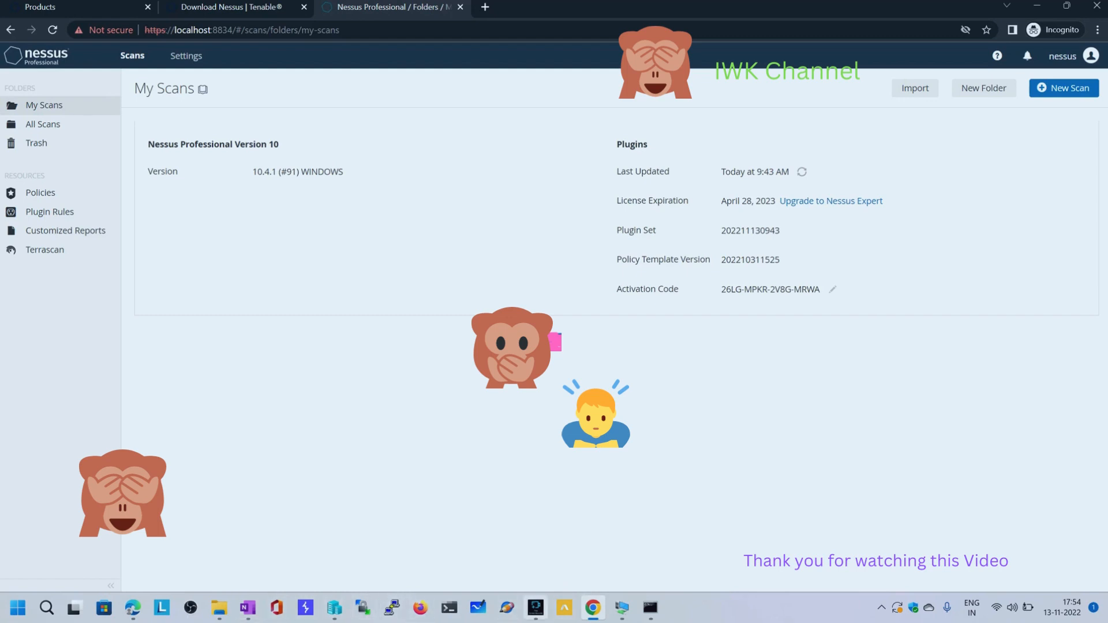
pyautogui.click(1091, 55)
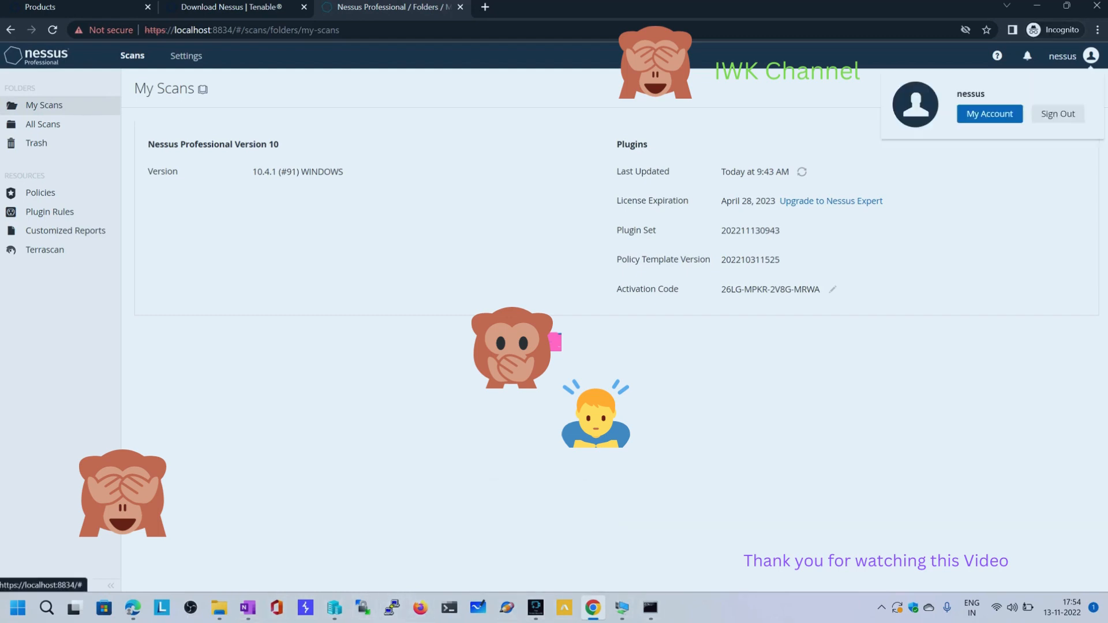
pyautogui.click(1056, 114)
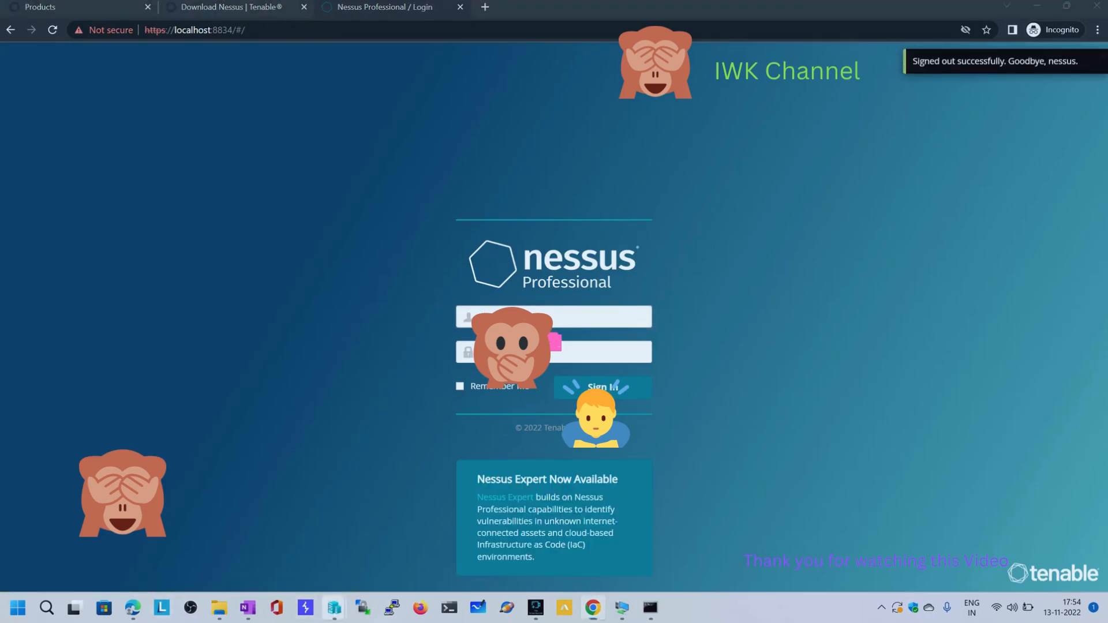
# Switch to the Parrot_OS virtual machine, enlarge its terminal window and copy the eth0 IP address 172.18.7.61 from the ifconfig output
pyautogui.moveTo(334, 608)
pyautogui.click(621, 607)
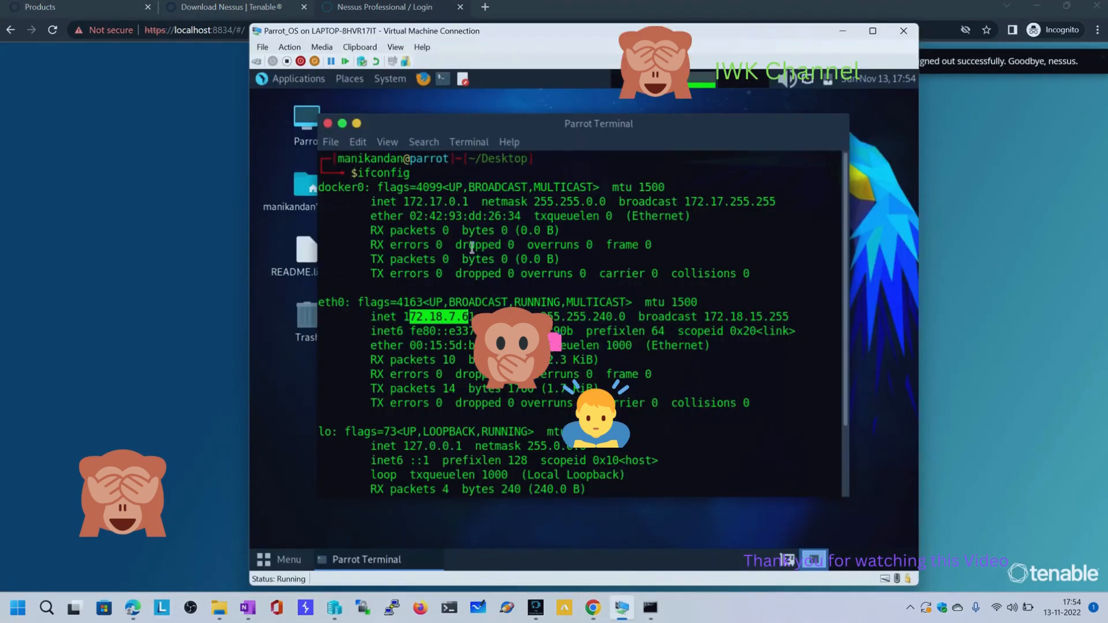
pyautogui.doubleClick(405, 315)
pyautogui.moveTo(442, 31); pyautogui.dragTo(559, 38)
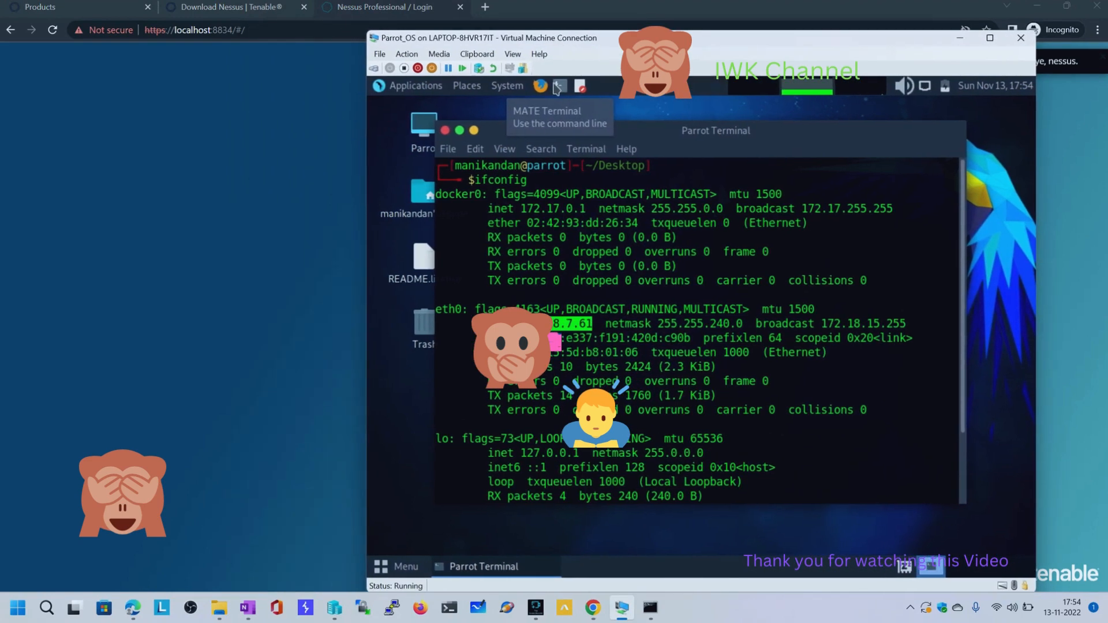
pyautogui.click(329, 110)
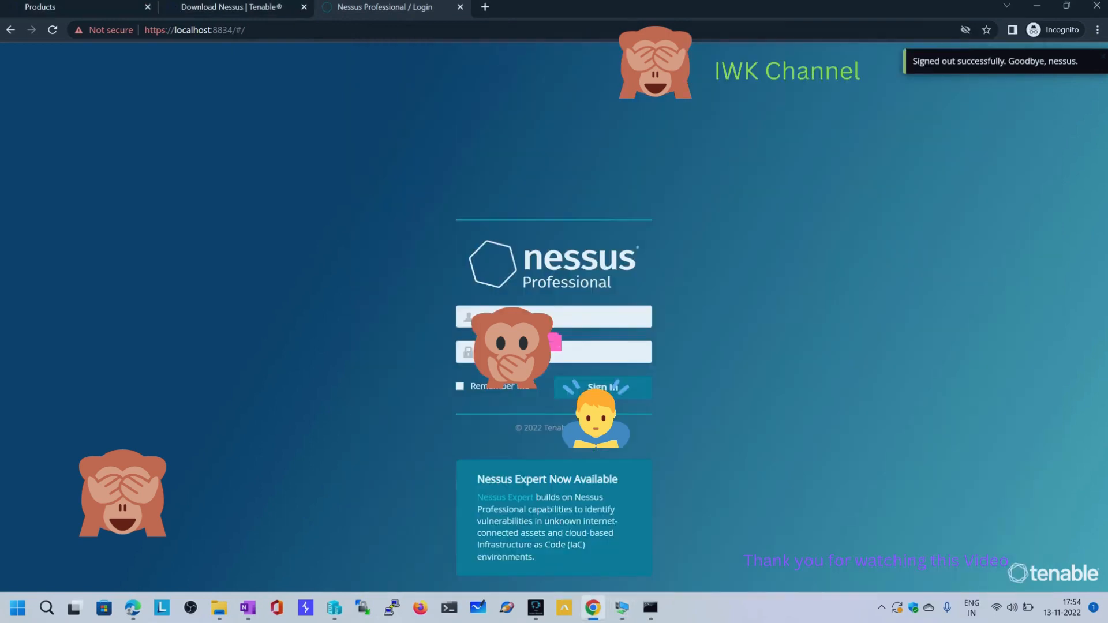
pyautogui.hotkey('alt', 'Tab')
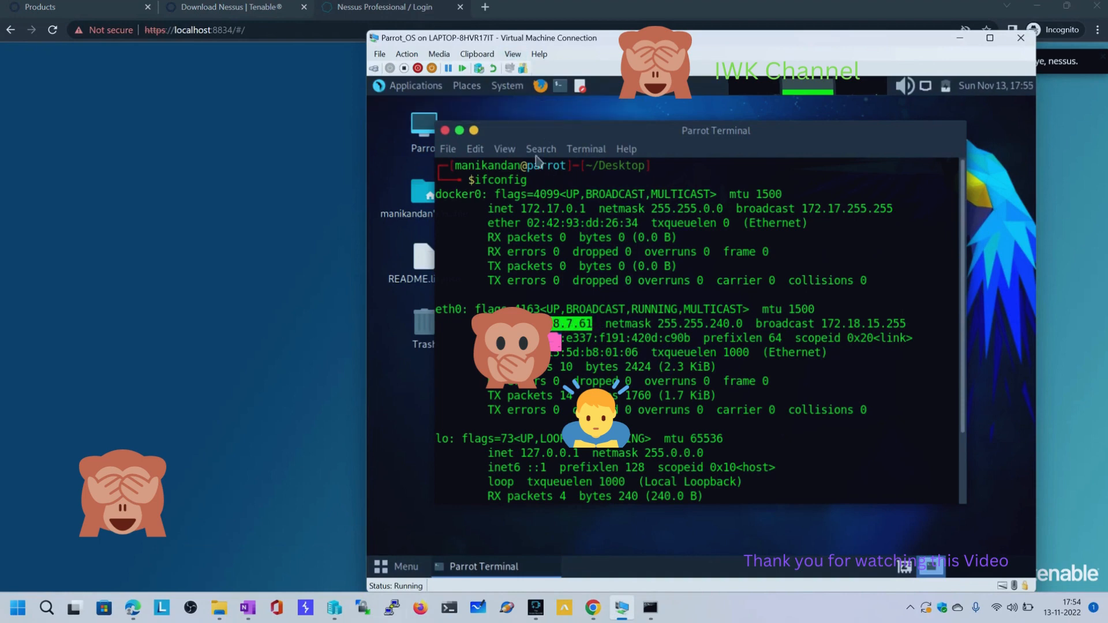
pyautogui.doubleClick(459, 134)
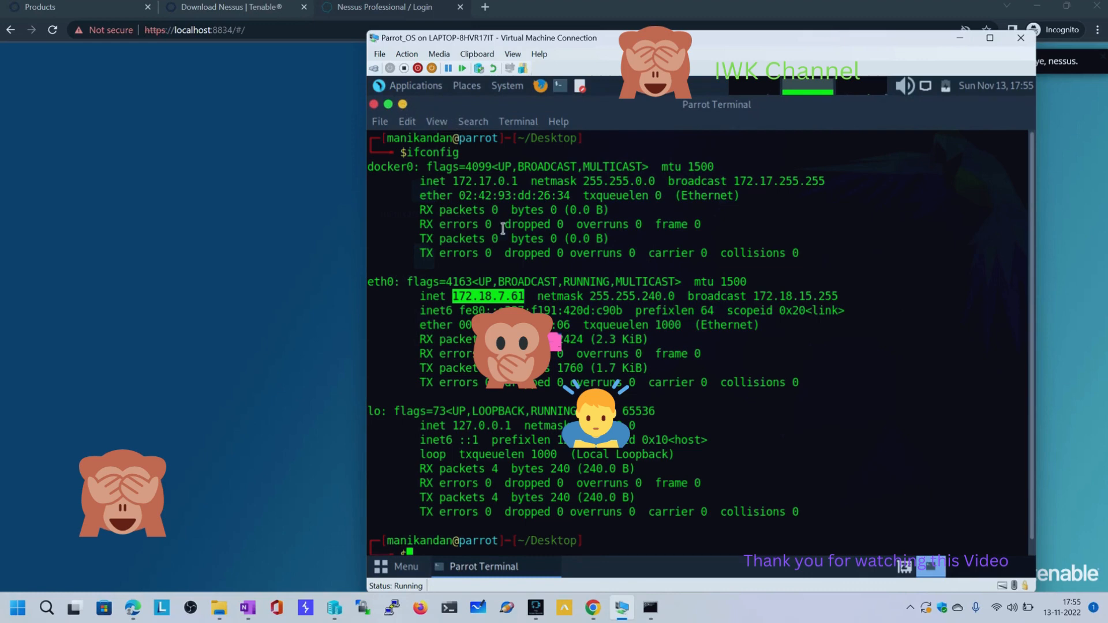
pyautogui.rightClick(506, 302)
pyautogui.click(537, 380)
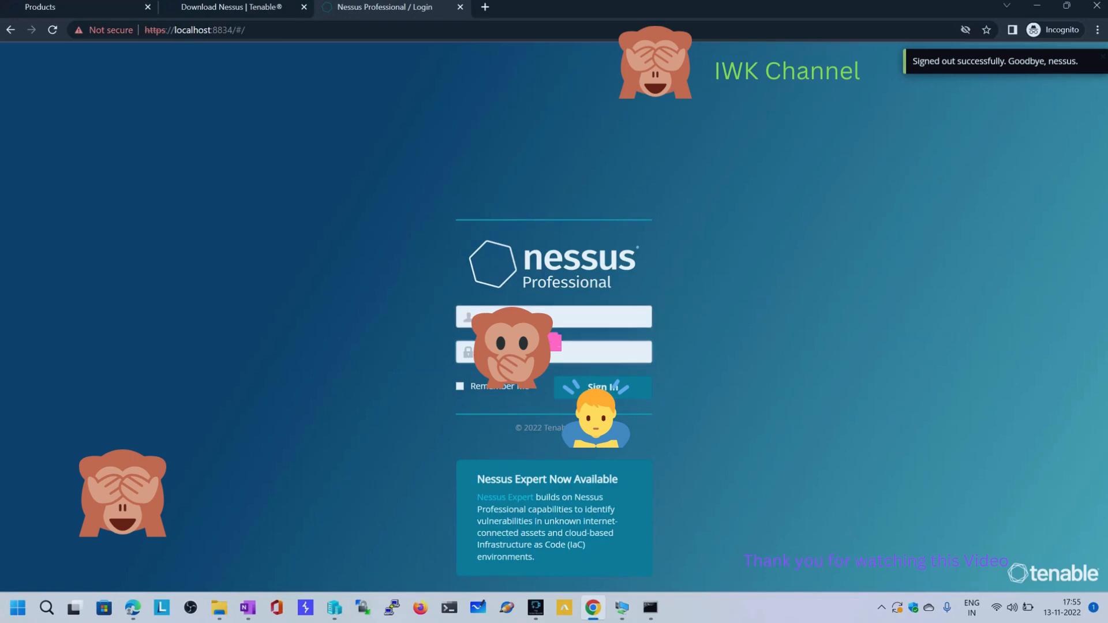
# Sign back in to Nessus in Chrome with the username and account password, and look through the scan templates for a new scan
pyautogui.press('Return')
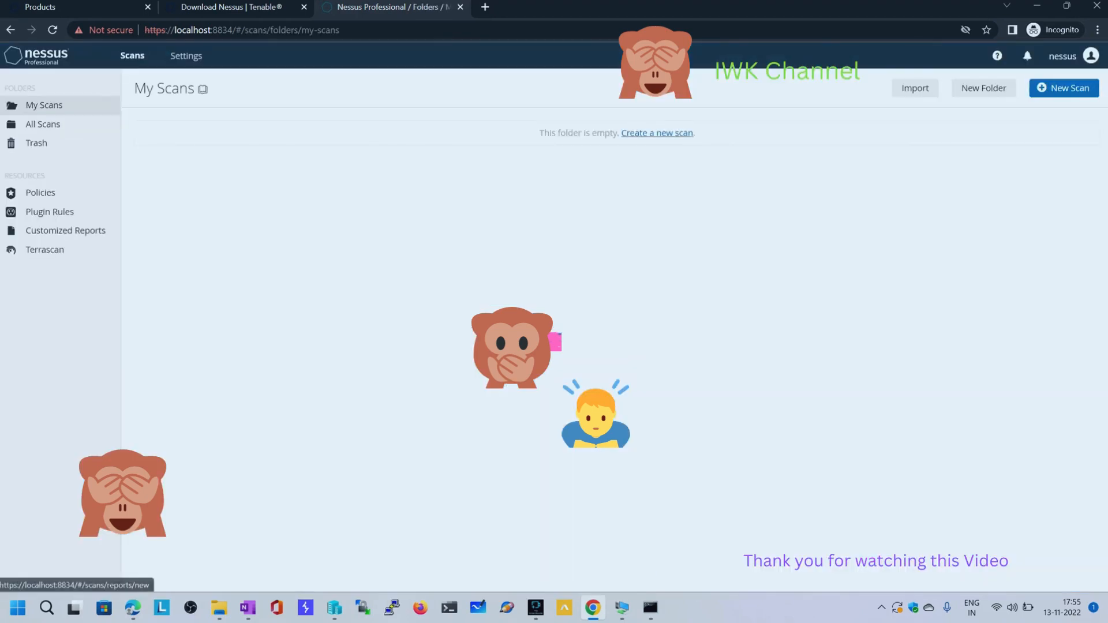
pyautogui.click(657, 133)
pyautogui.scroll(-3, 612, 333)
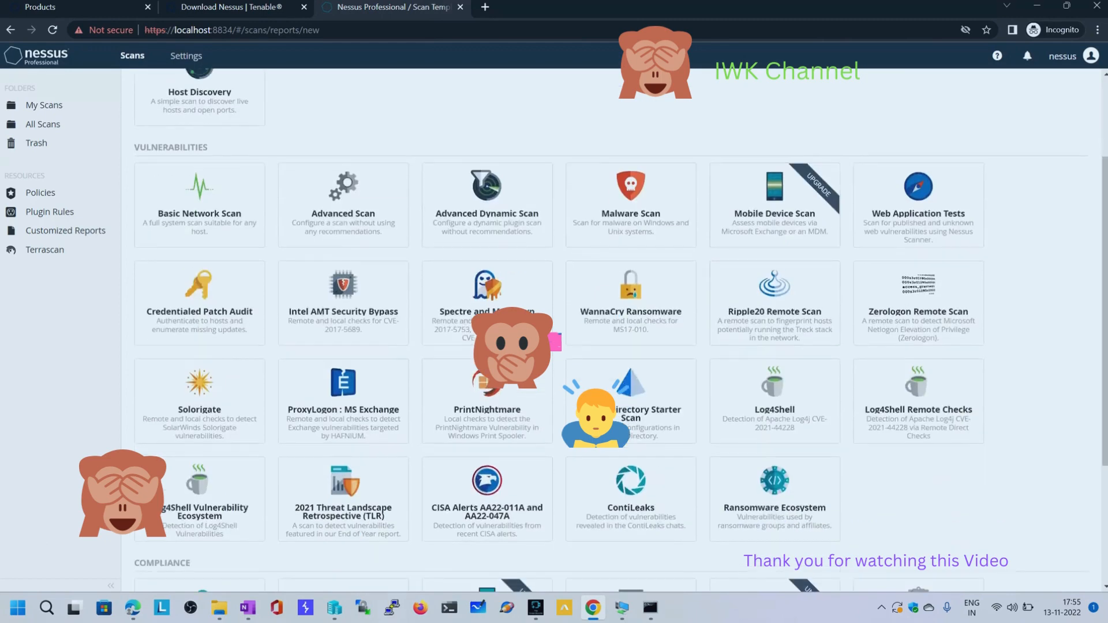
pyautogui.scroll(-3, 612, 333)
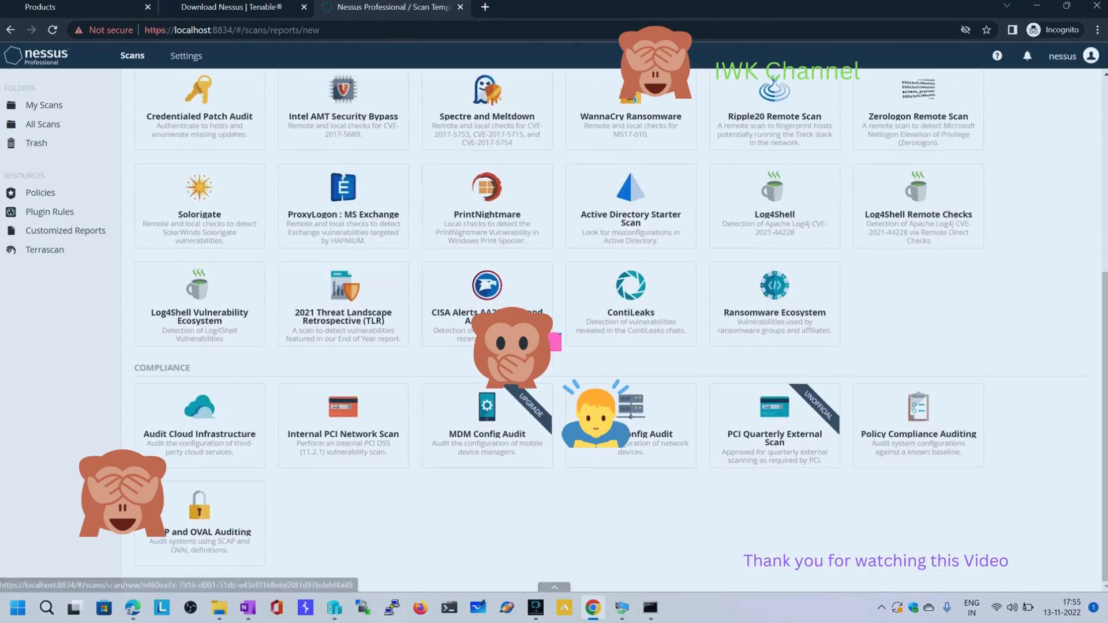
pyautogui.scroll(3, 612, 332)
pyautogui.scroll(3, 343, 497)
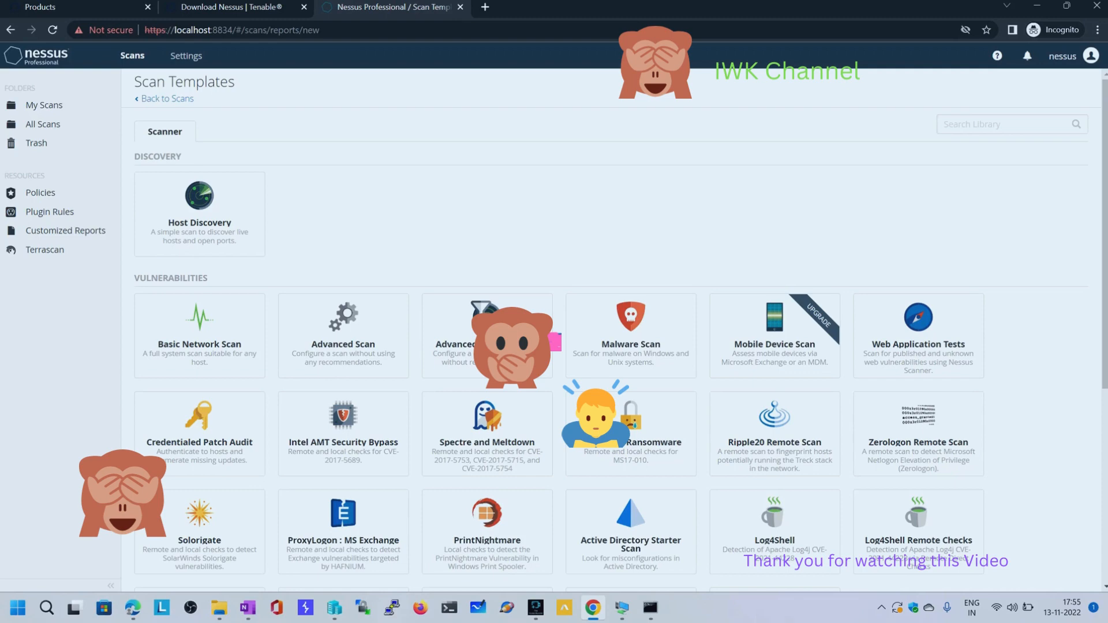
# View the general settings of the Host Discovery template and return to My Scans without saving
pyautogui.click(199, 214)
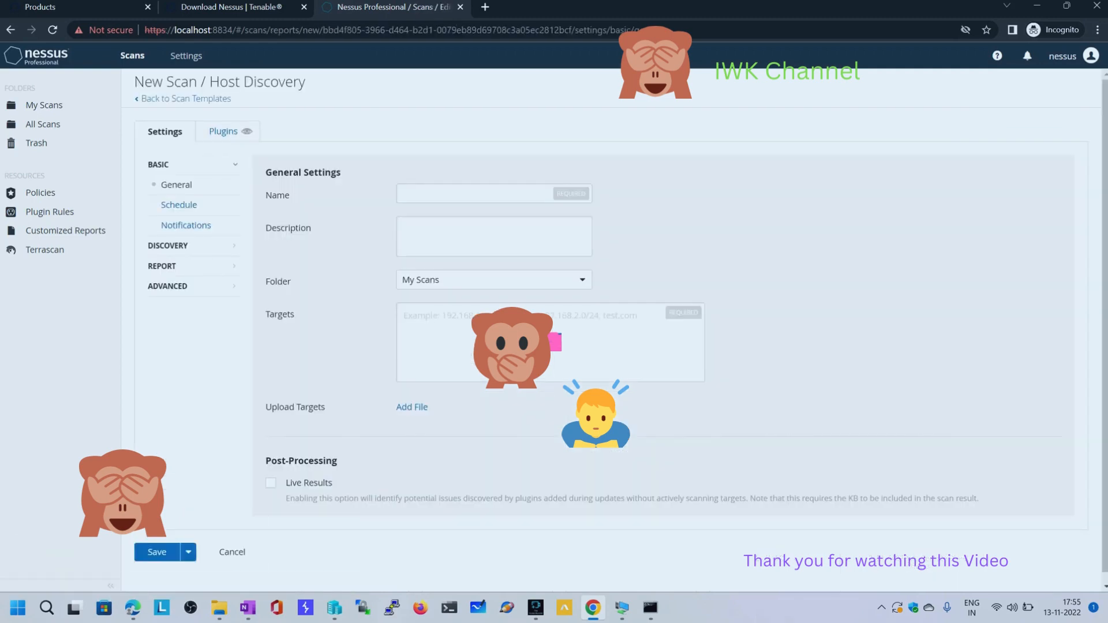
pyautogui.moveTo(209, 82); pyautogui.dragTo(305, 82)
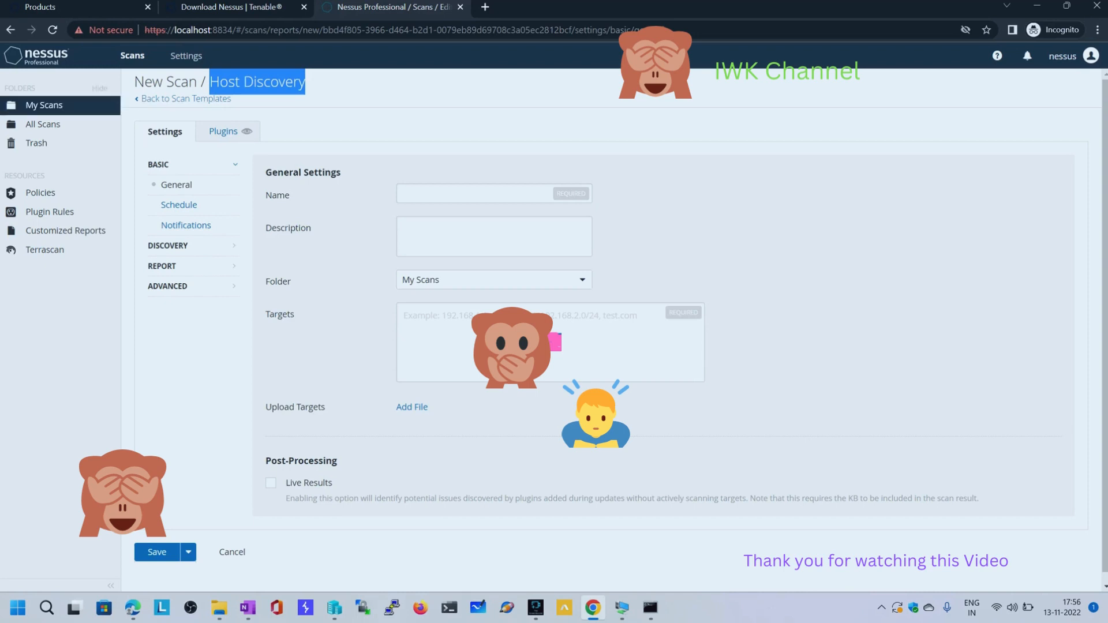
pyautogui.click(44, 105)
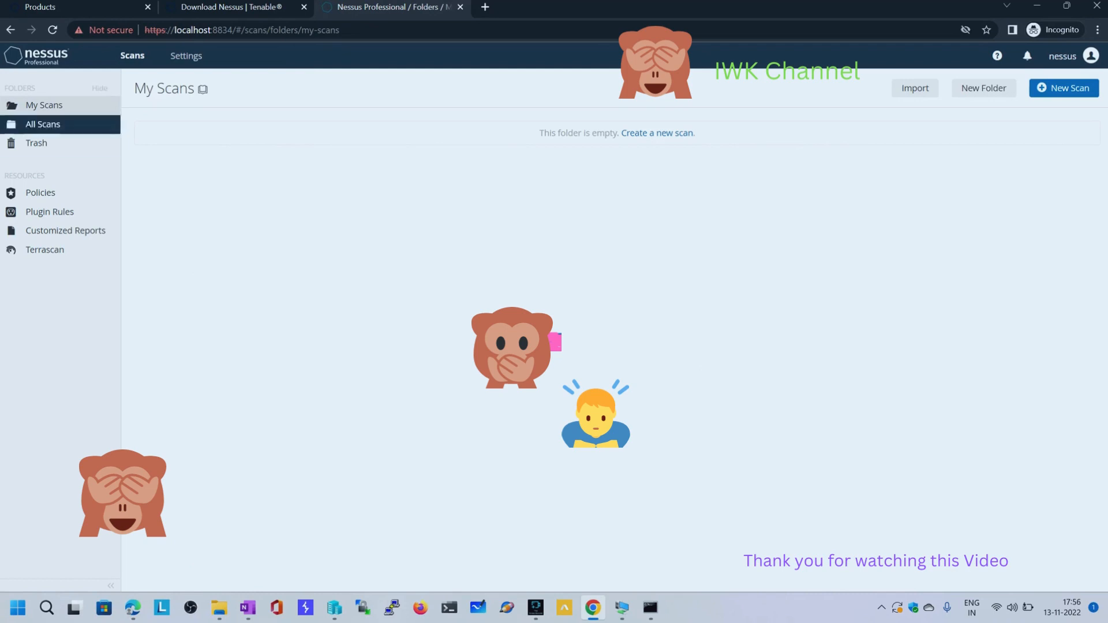
# Create a new scan from the Advanced Scan template and name it First_Scan
pyautogui.click(657, 133)
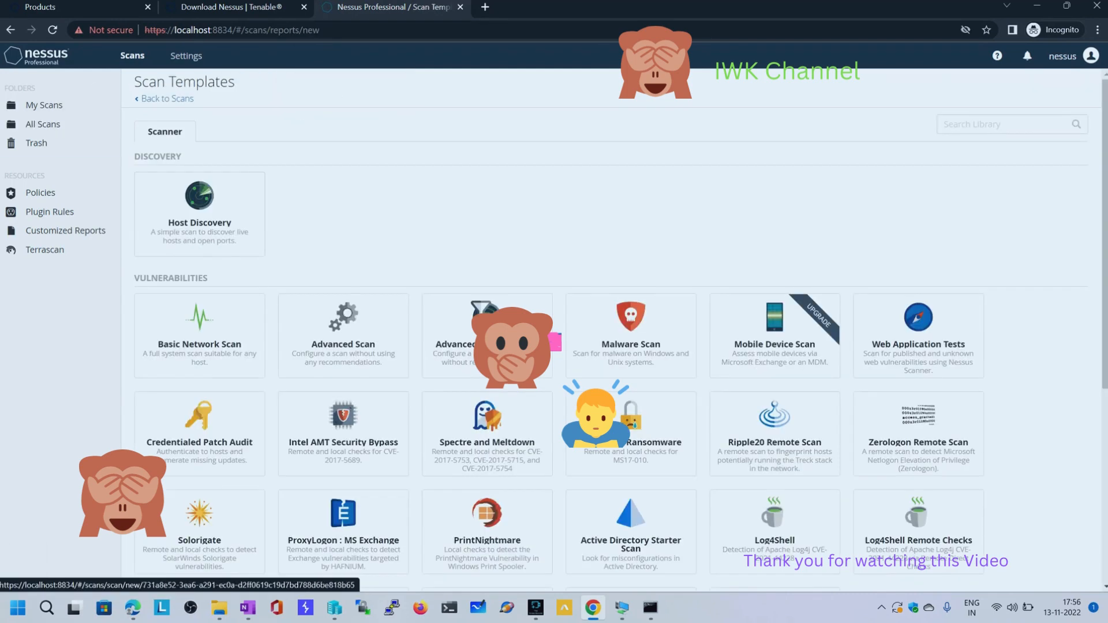
pyautogui.click(343, 334)
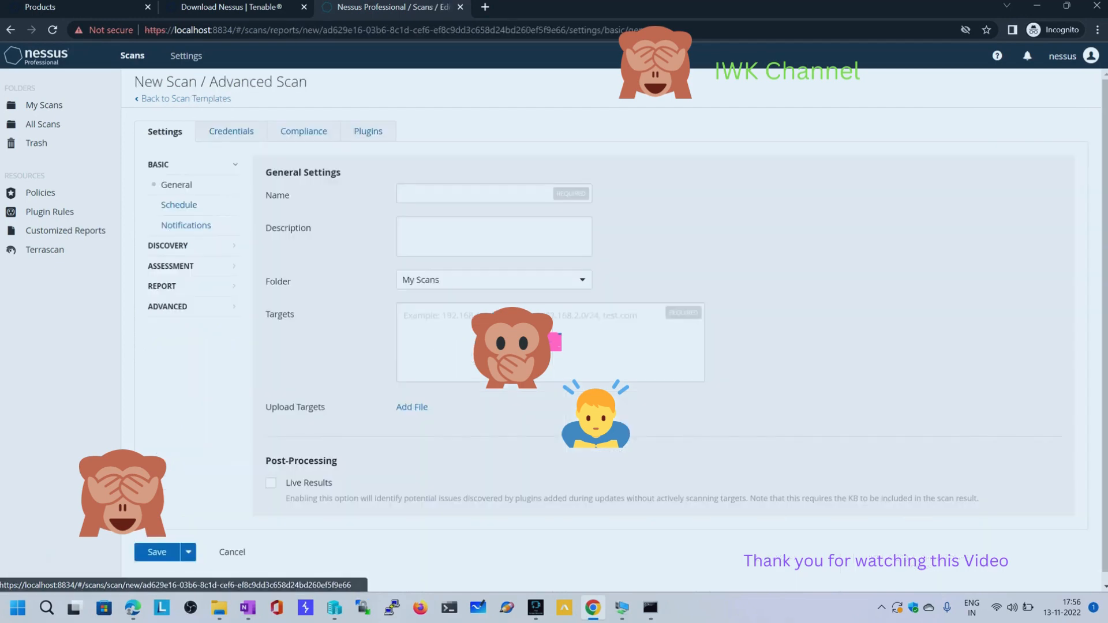
pyautogui.click(475, 194)
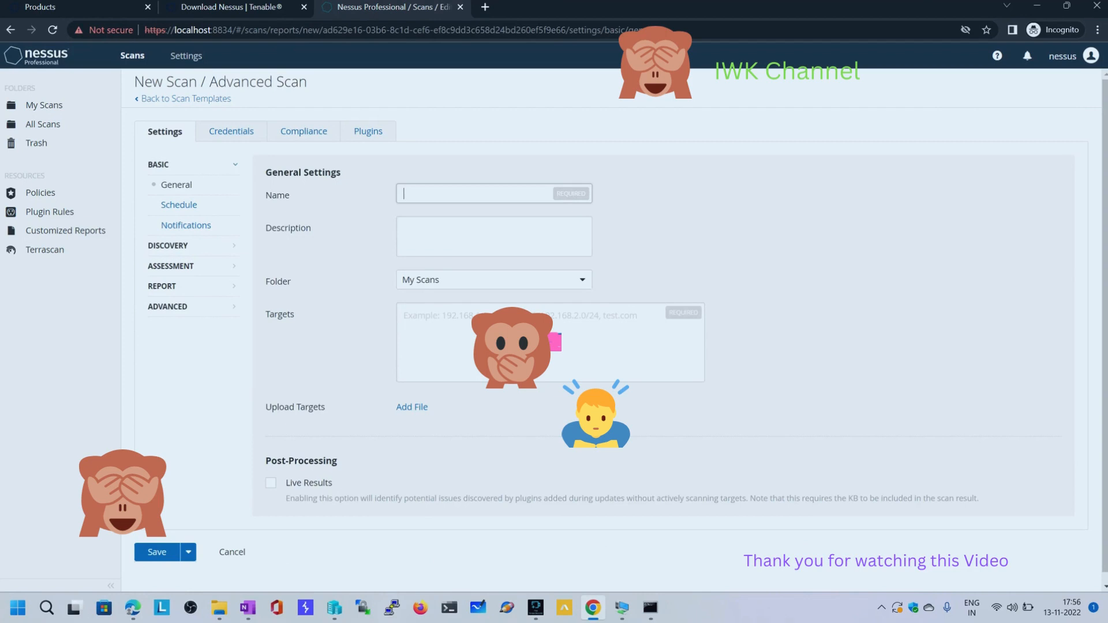
pyautogui.write('First_Scann')
pyautogui.press('BackSpace')
pyautogui.press('Tab')
pyautogui.press('Tab')
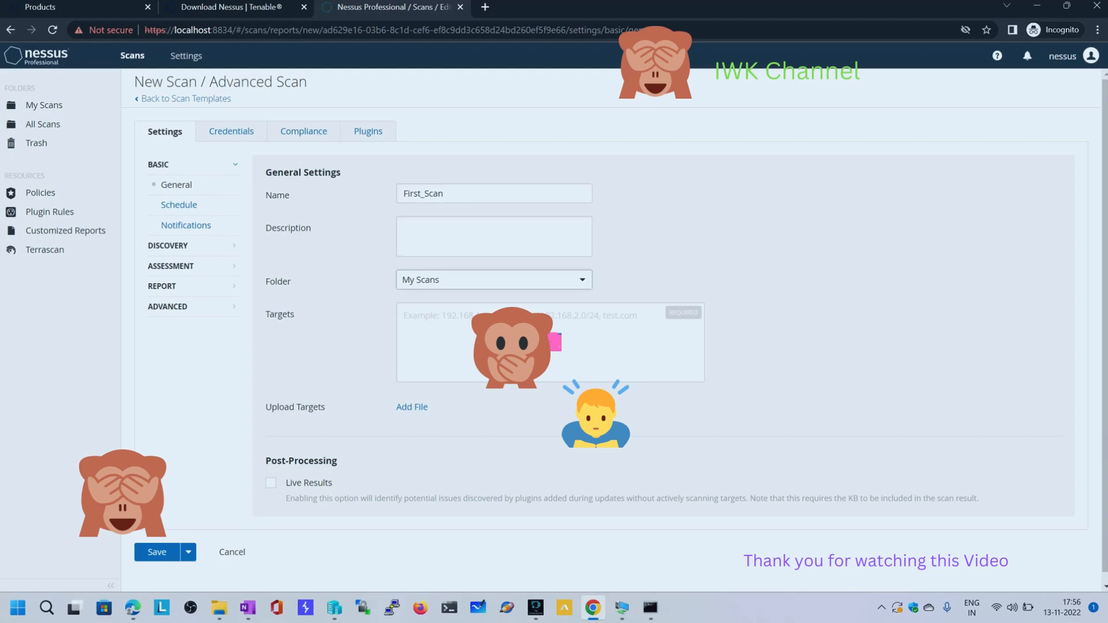
# Enter Parrot_OS as the scan's description, keeping the My Scans folder
pyautogui.hotkey('shift', 'Tab')
pyautogui.write('Paar')
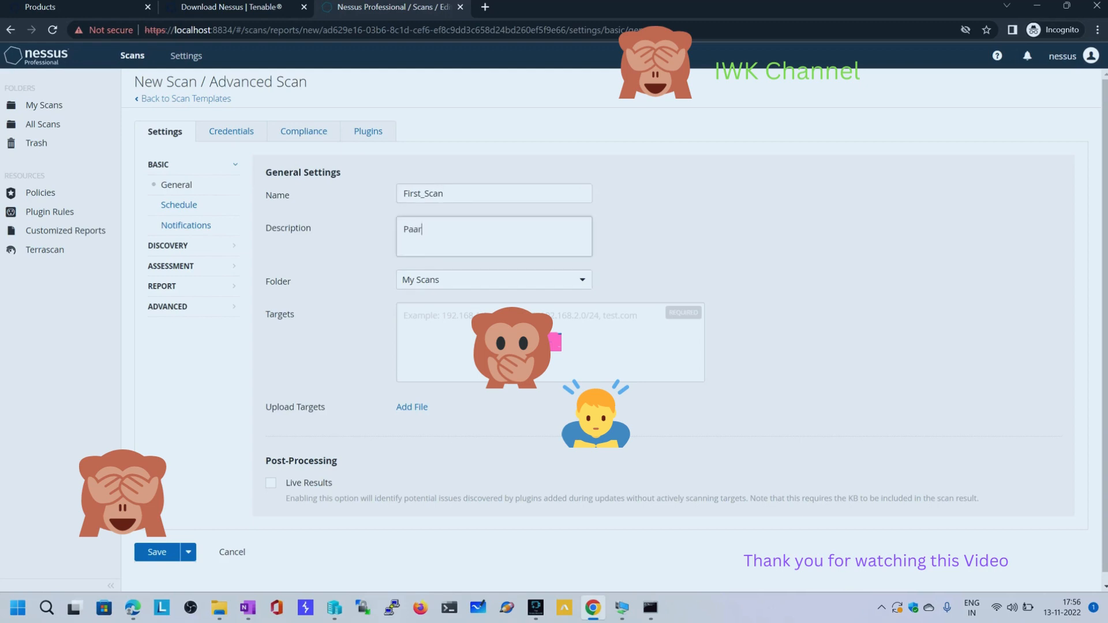
pyautogui.press('BackSpace')
pyautogui.press('BackSpace')
pyautogui.write('rrot_IO')
pyautogui.press('Num_Lock')
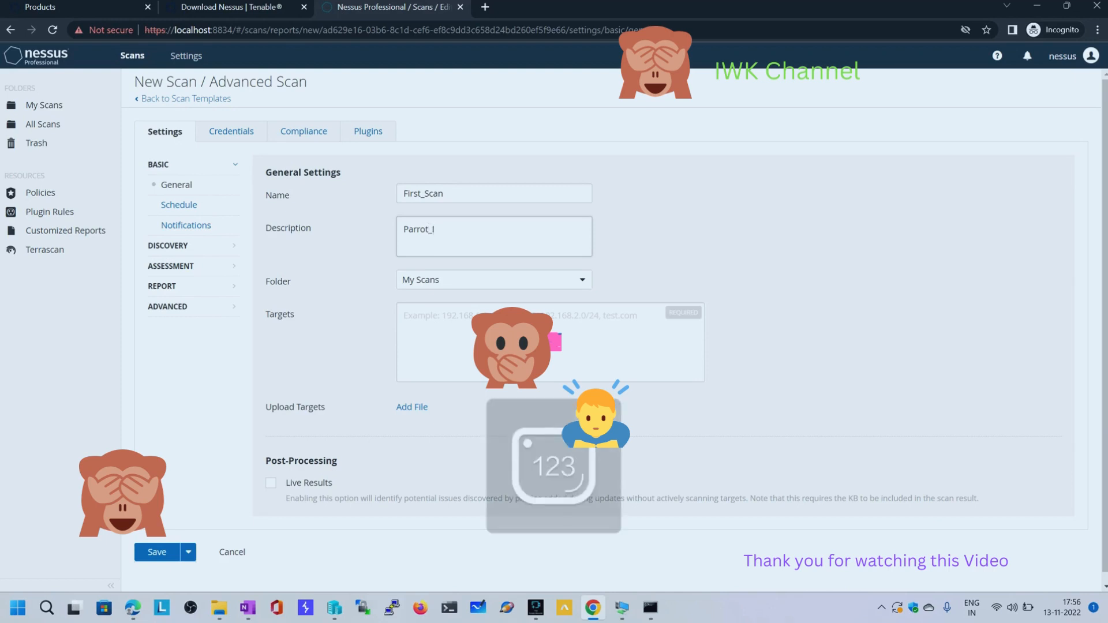
pyautogui.press('Num_Lock')
pyautogui.press('BackSpace')
pyautogui.press('BackSpace')
pyautogui.write('OS')
pyautogui.press('Tab')
pyautogui.press('Tab')
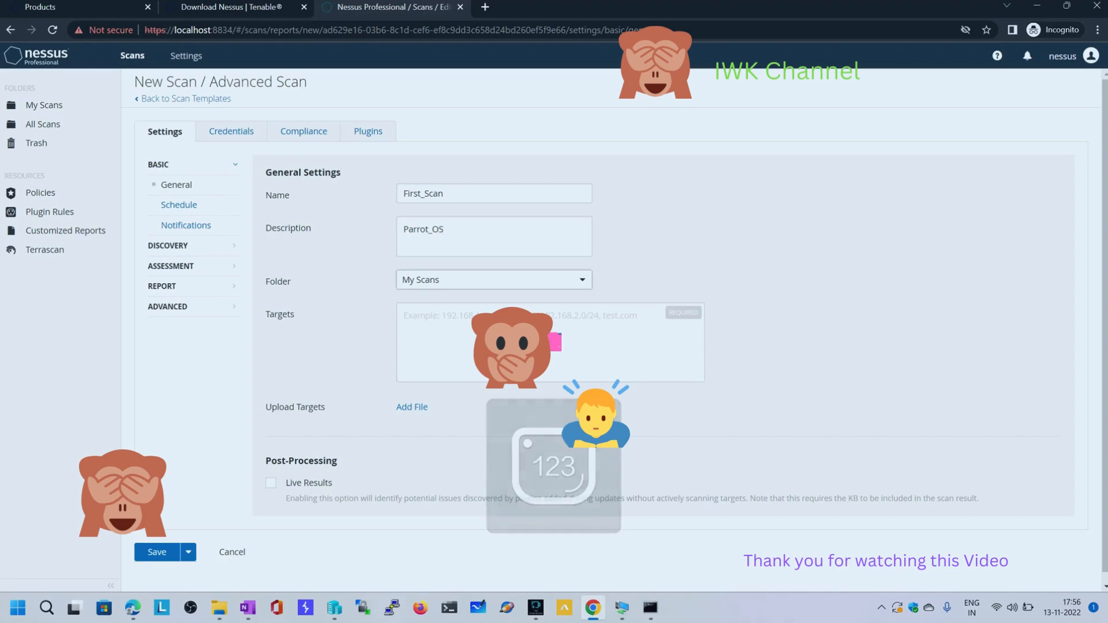
pyautogui.write('https://localhost:8834/')
pyautogui.hotkey('ctrl', 'a')
pyautogui.press('BackSpace')
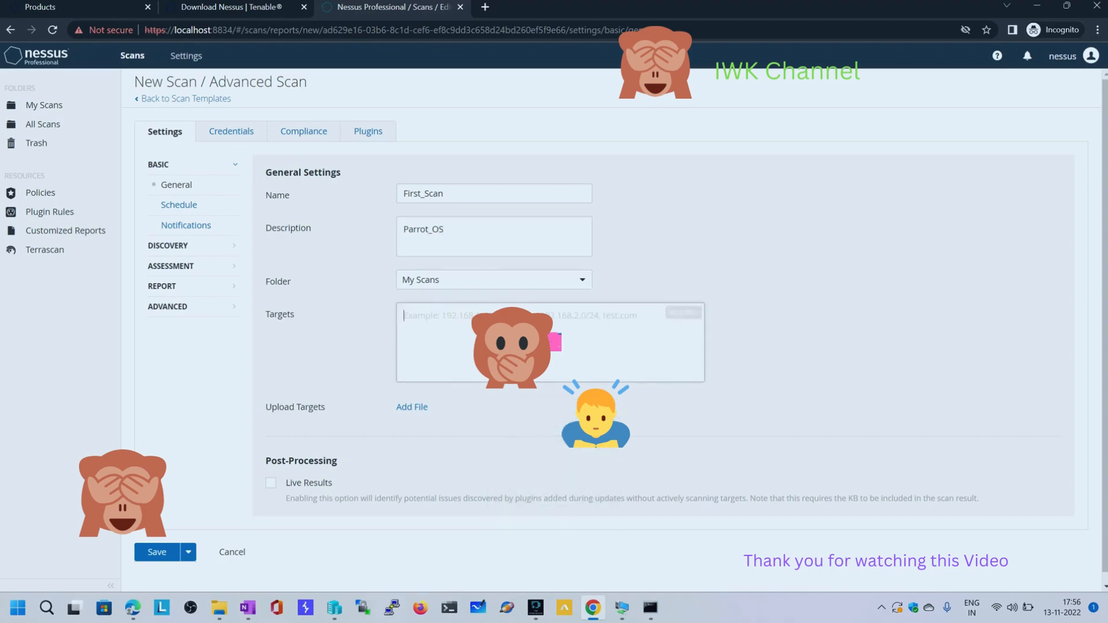
# Check the eth0 IP address in the Parrot_OS virtual machine and begin noting it in the Windows Run dialog as 172
pyautogui.hotkey('alt', 'Tab')
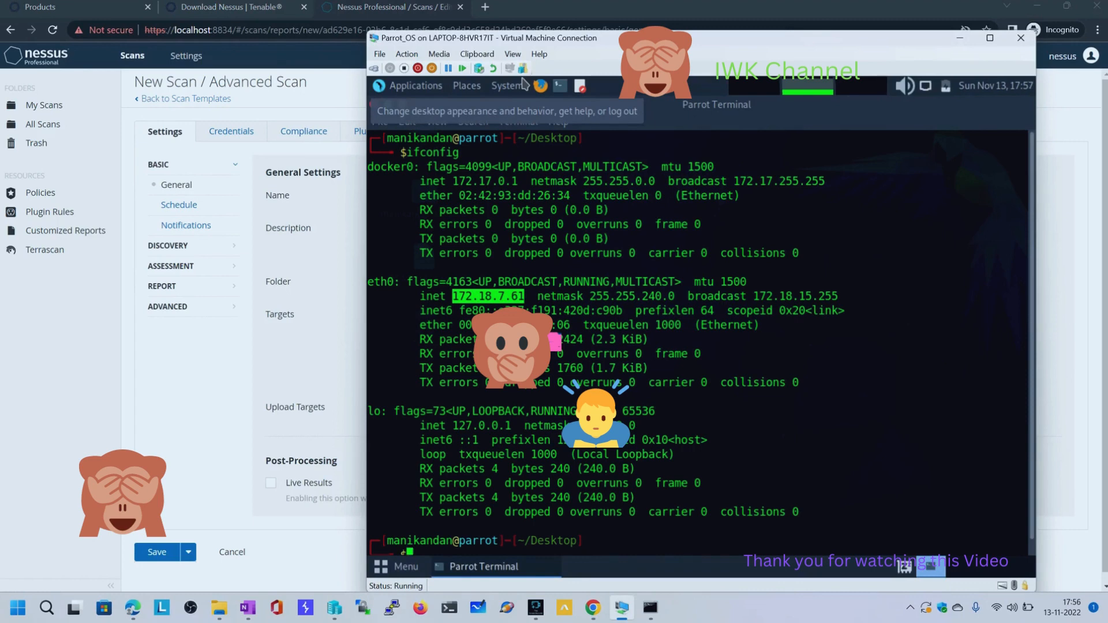
pyautogui.press('super')
pyautogui.press('super+x')
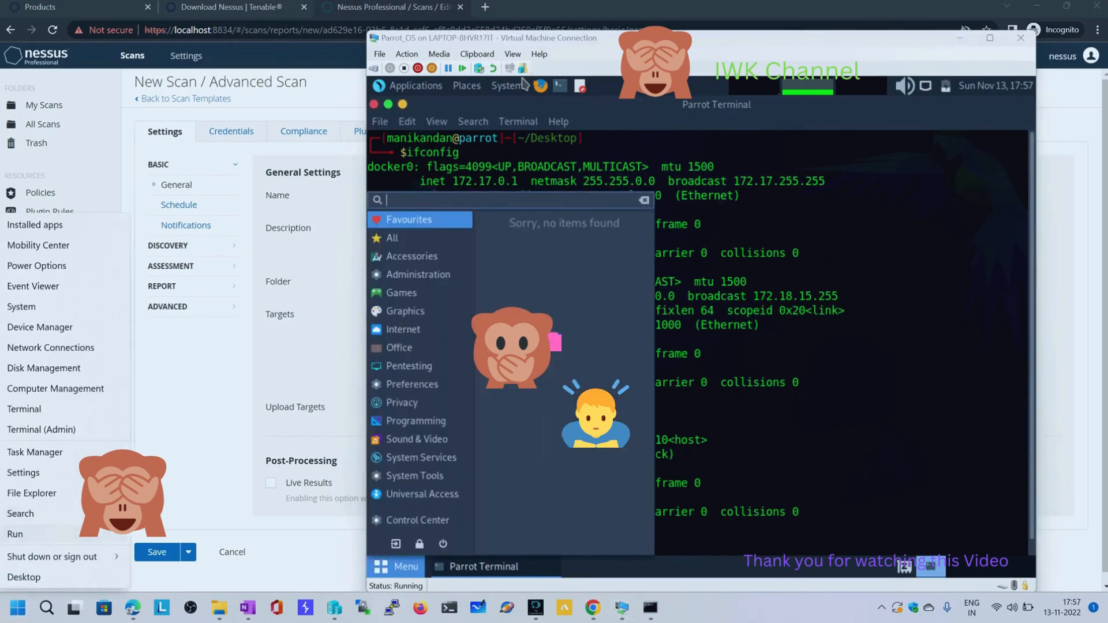
pyautogui.write('r172')
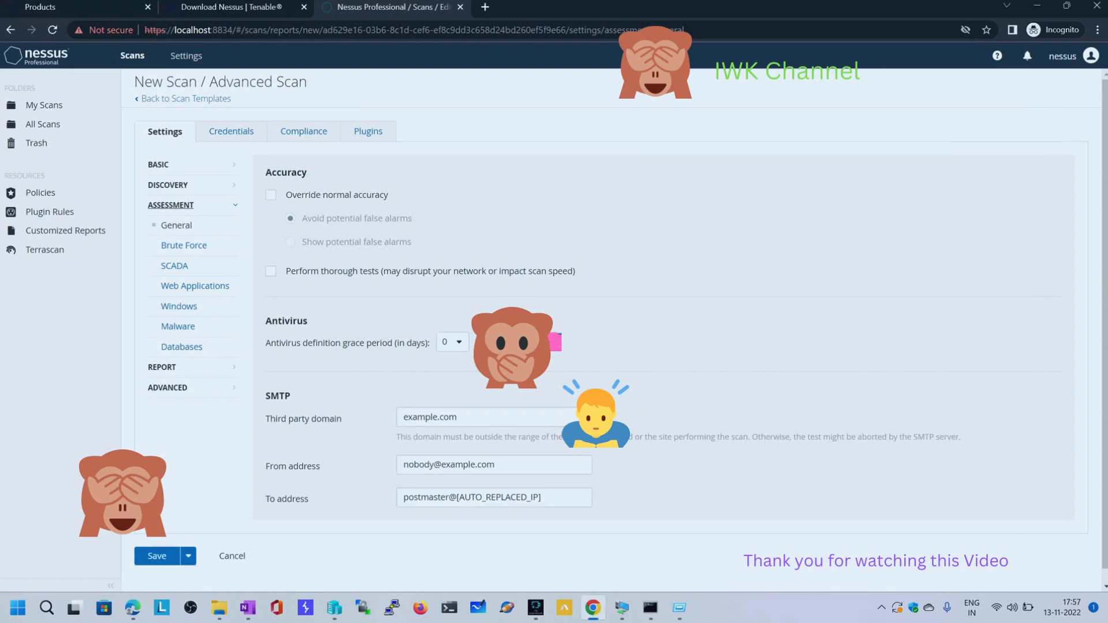
pyautogui.press('super+r')
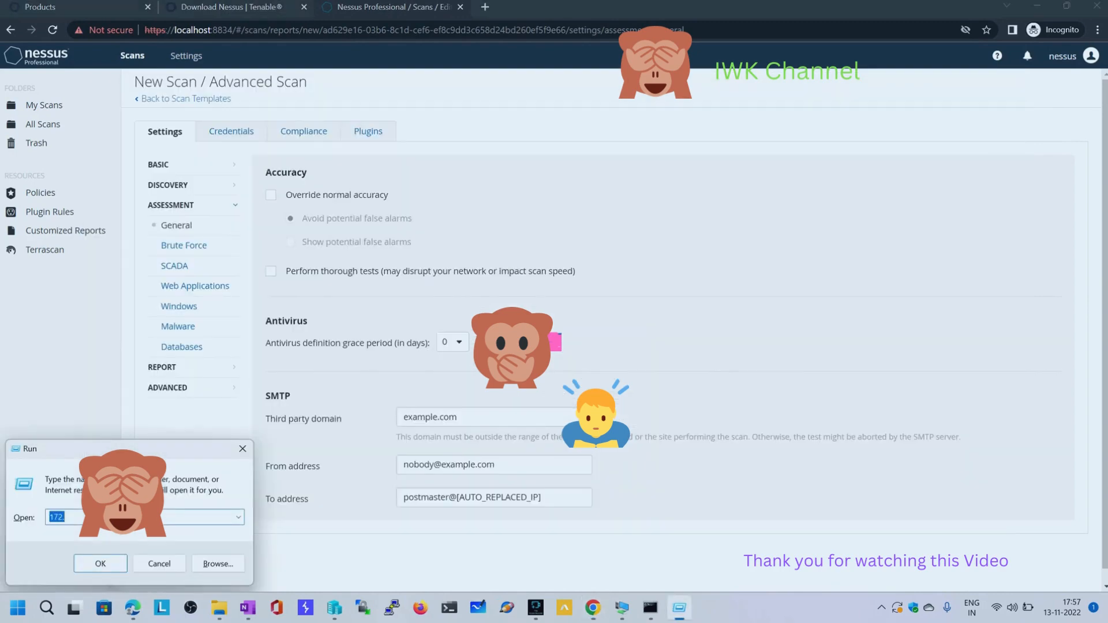
pyautogui.write('172.')
# Complete the address in the Run dialog as 172.18.7.61 from the virtual machine's ifconfig output, and select the whole entry
pyautogui.hotkey('alt', 'Tab')
pyautogui.hotkey('alt', 'Tab')
pyautogui.click(728, 270)
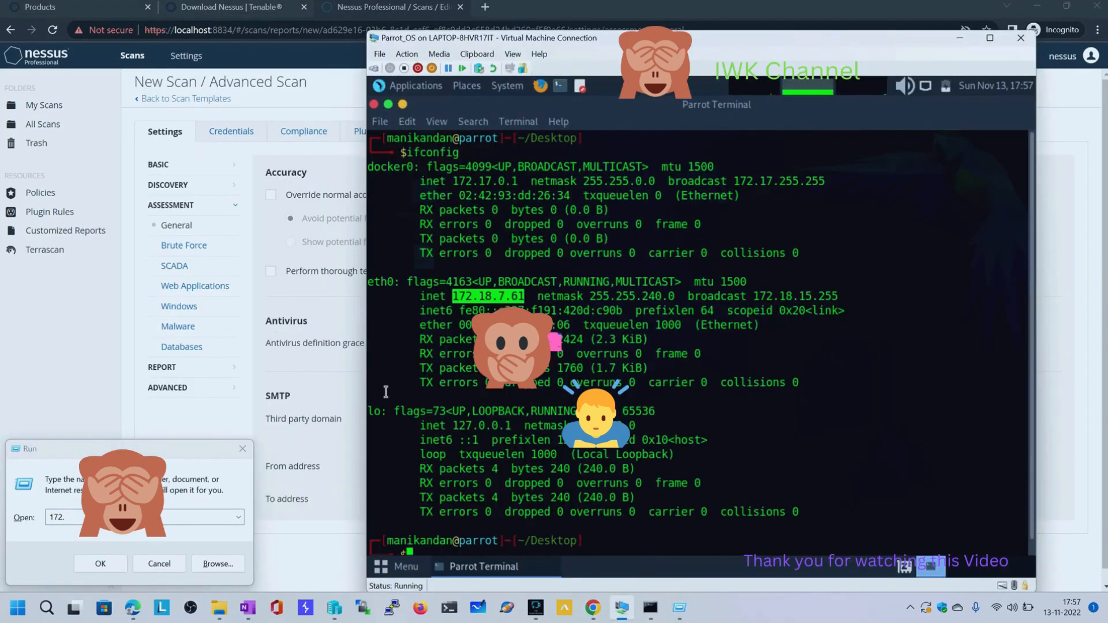
pyautogui.hotkey('alt', 'Tab')
pyautogui.write('18.7')
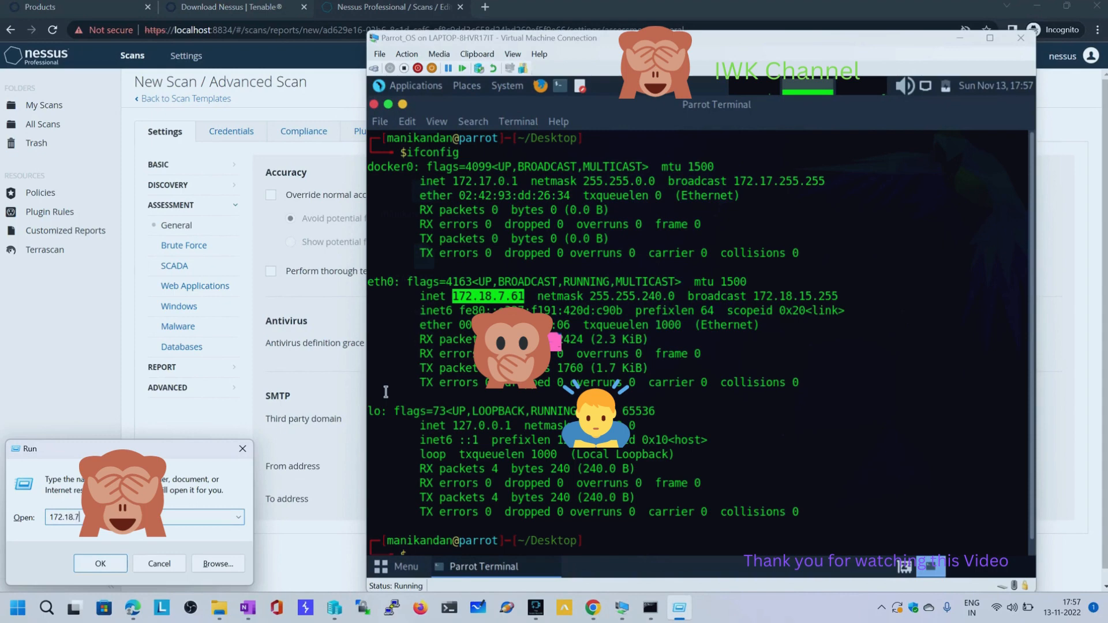
pyautogui.write('.6')
pyautogui.hotkey('ctrl', 'a')
# Return to the scan's basic general settings in Chrome and paste 172.18.7.61 as the target
pyautogui.hotkey('alt', 'Tab')
pyautogui.hotkey('alt', 'Tab')
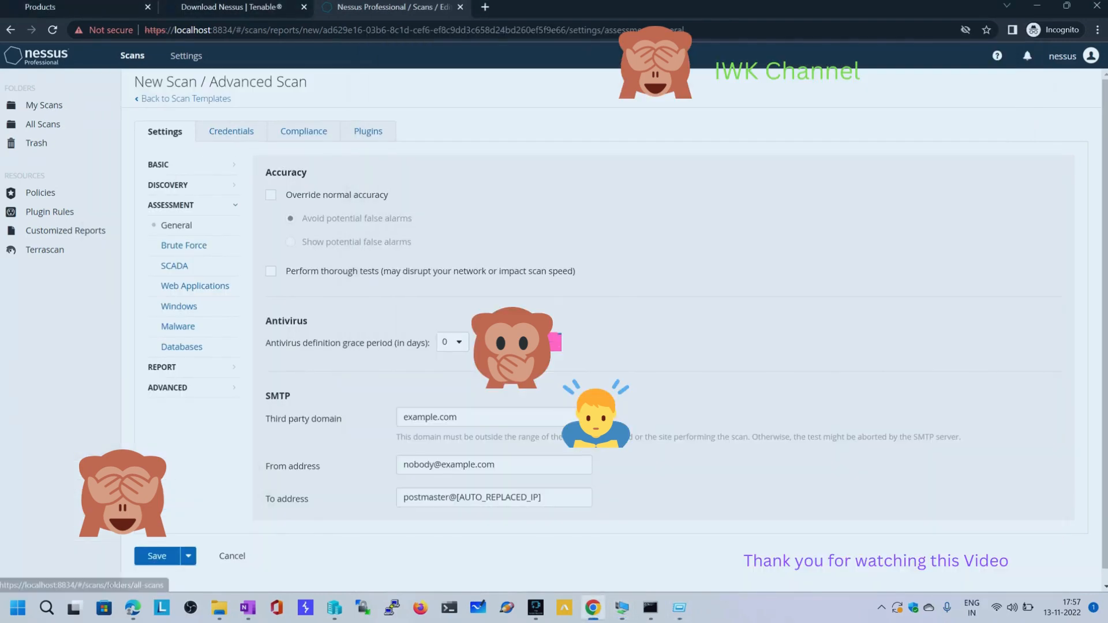
pyautogui.click(158, 164)
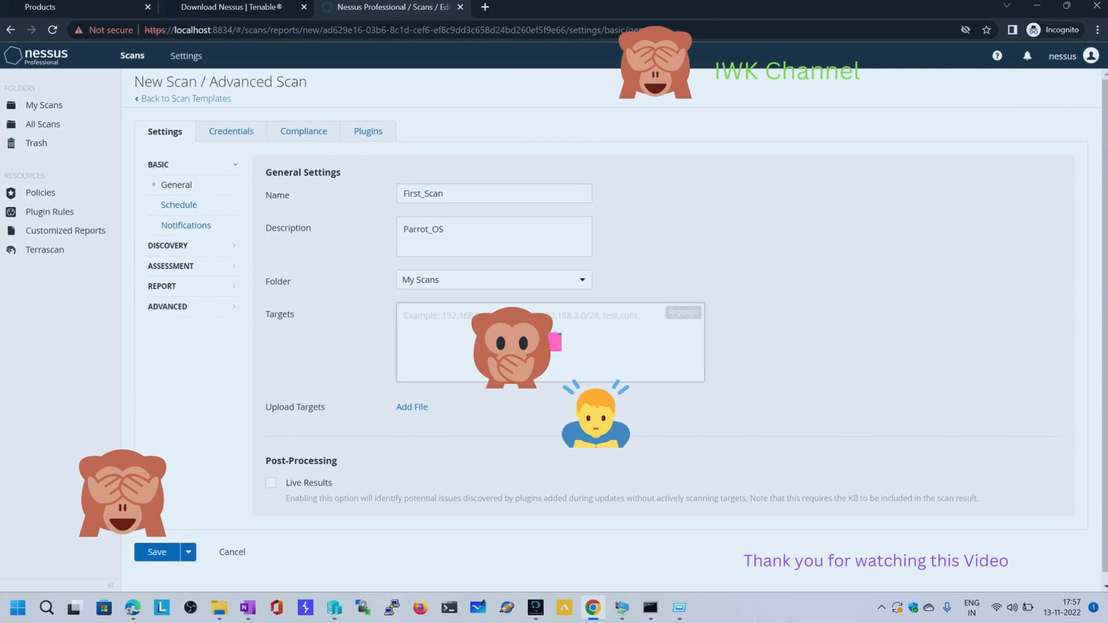
pyautogui.hotkey('ctrl', 'v')
# View the scan's notification and schedule settings, switching scheduling on to see its options and off again
pyautogui.click(186, 225)
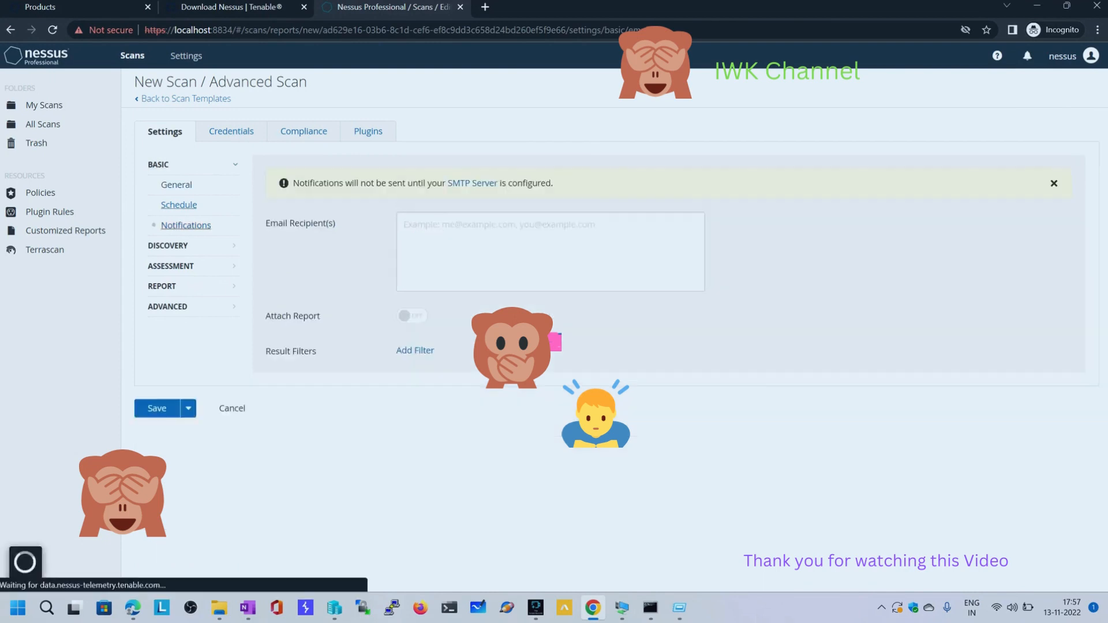
pyautogui.click(179, 205)
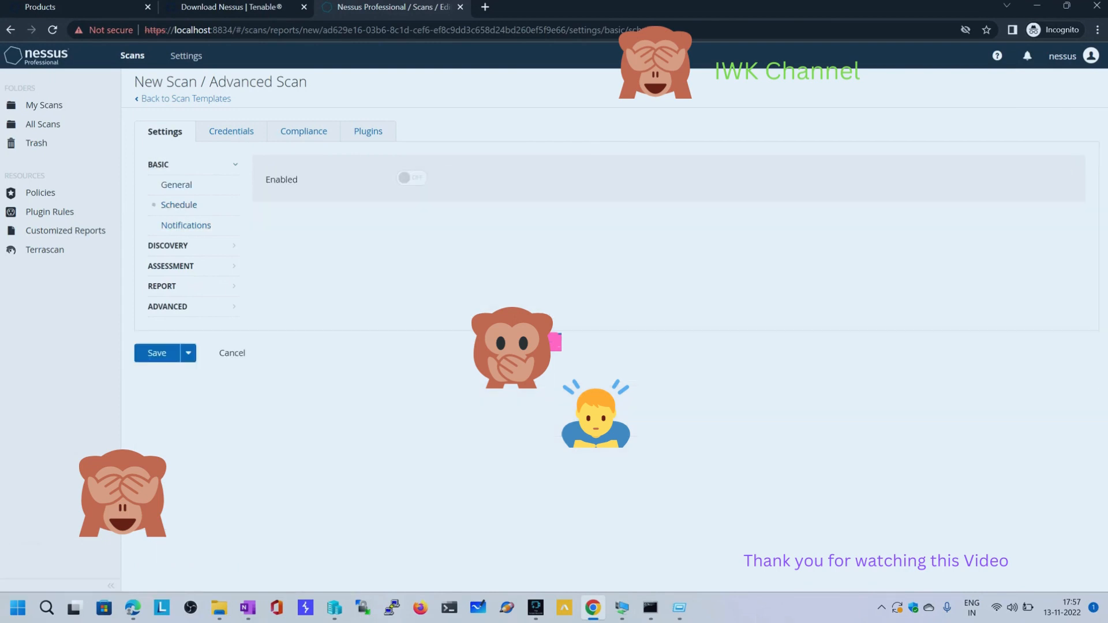
pyautogui.click(412, 178)
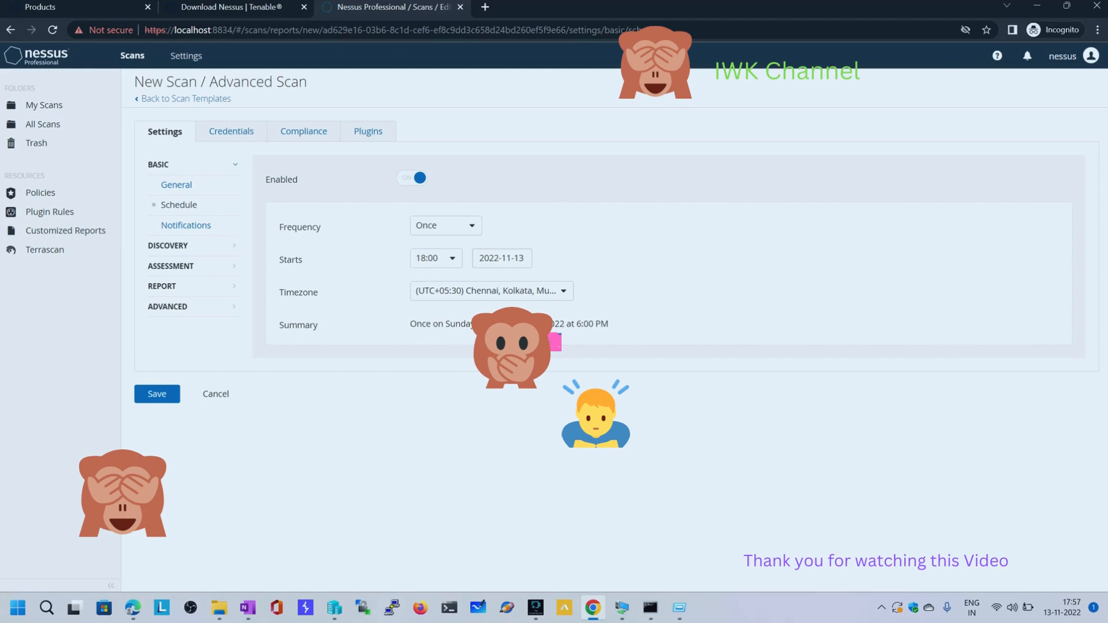
pyautogui.click(411, 178)
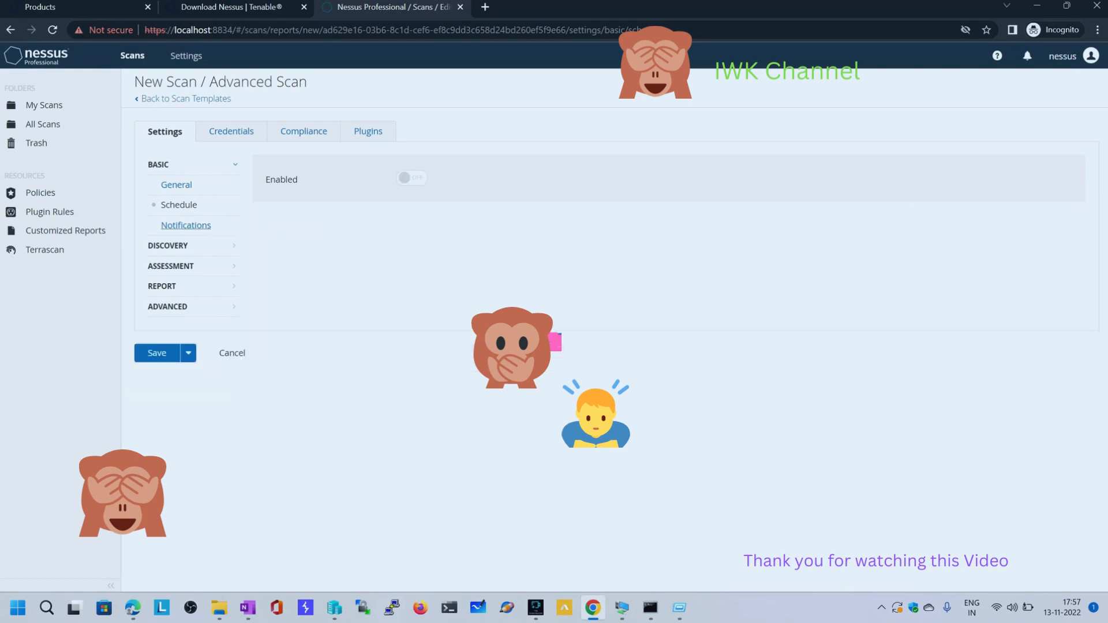
pyautogui.click(186, 225)
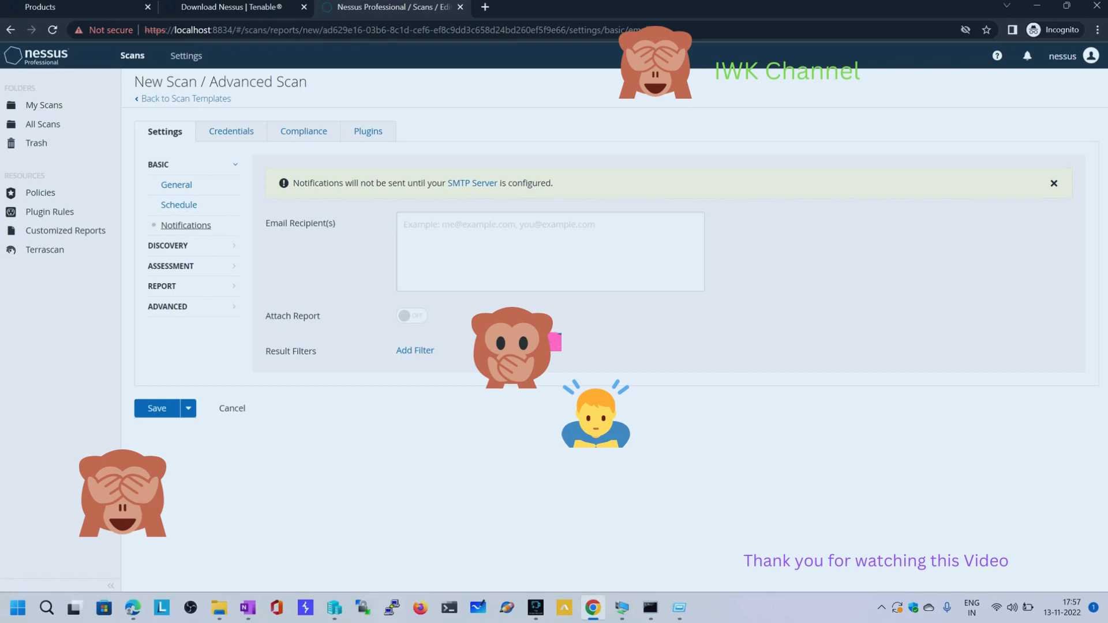
# View the Host Discovery settings and try out the switch for pinging the remote host
pyautogui.click(167, 245)
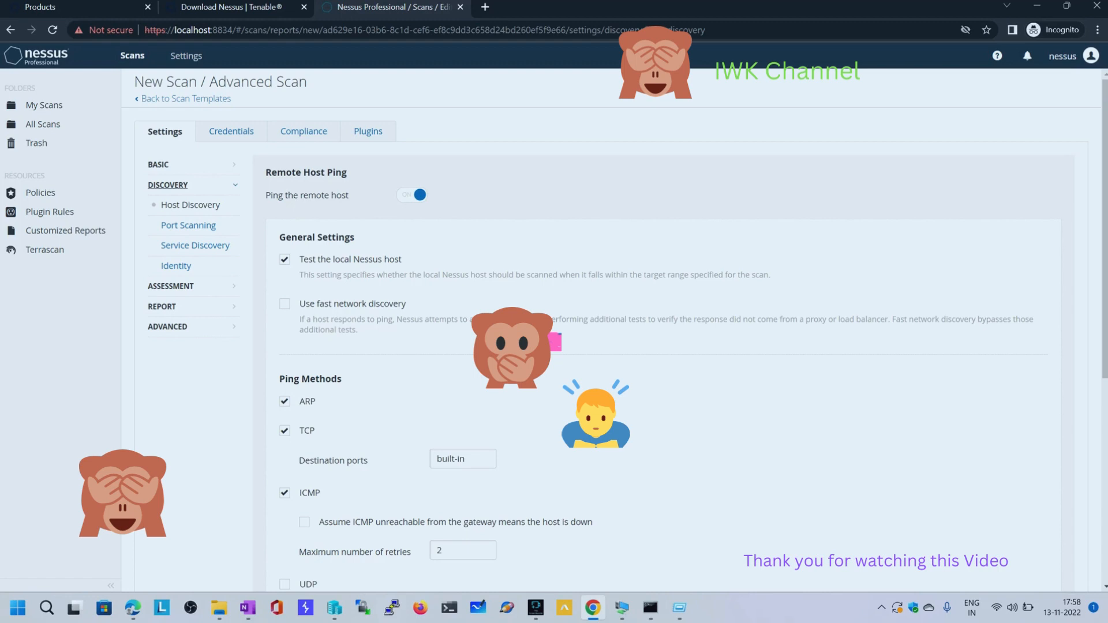
pyautogui.click(413, 195)
pyautogui.click(413, 195)
pyautogui.click(413, 195)
# Toggle the option to consider unscanned ports as closed in the Port Scanning settings, keeping the port scan range at default
pyautogui.click(189, 225)
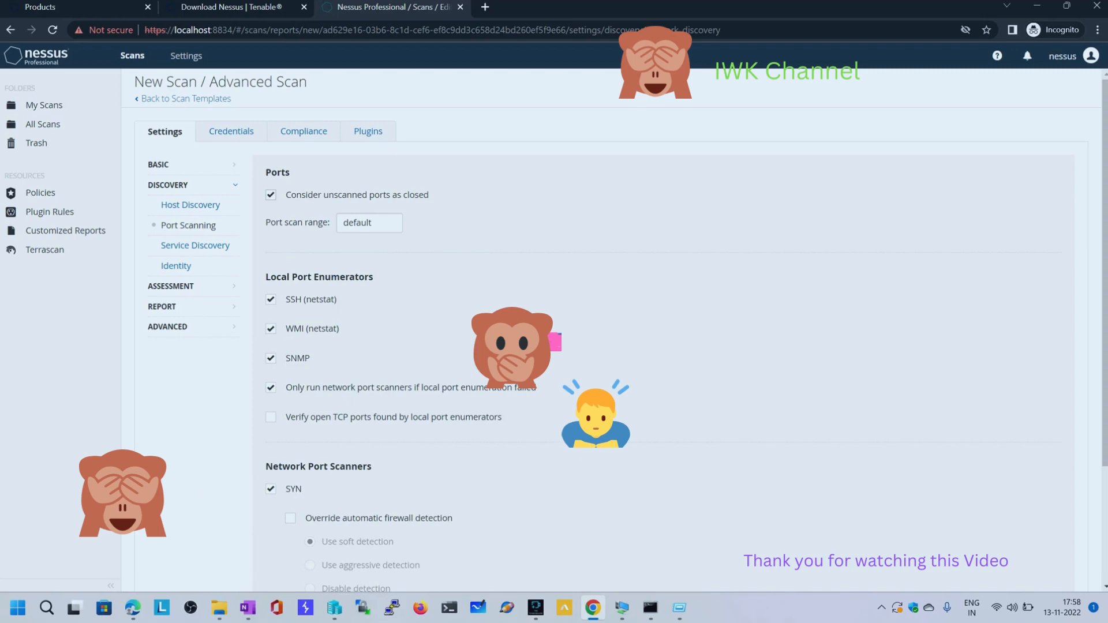
pyautogui.doubleClick(367, 222)
pyautogui.moveTo(286, 195); pyautogui.dragTo(429, 195)
pyautogui.moveTo(286, 195); pyautogui.dragTo(393, 195)
pyautogui.doubleClick(358, 223)
pyautogui.click(271, 195)
pyautogui.moveTo(374, 222); pyautogui.dragTo(341, 222)
pyautogui.click(496, 226)
# View the Service Discovery and Identity settings of the scan
pyautogui.click(195, 245)
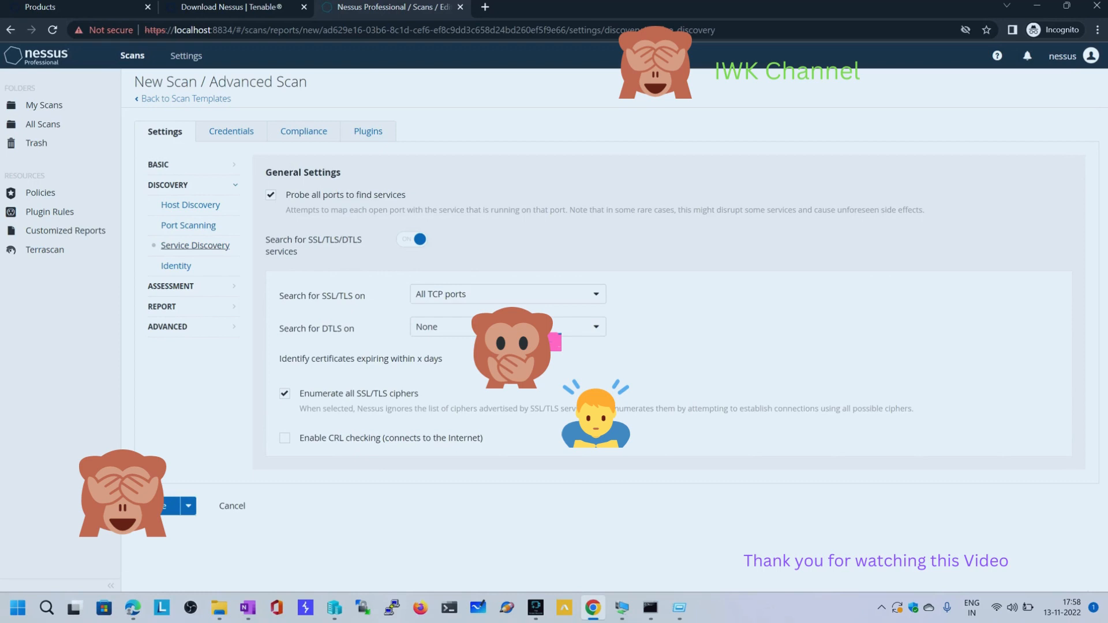
pyautogui.click(176, 266)
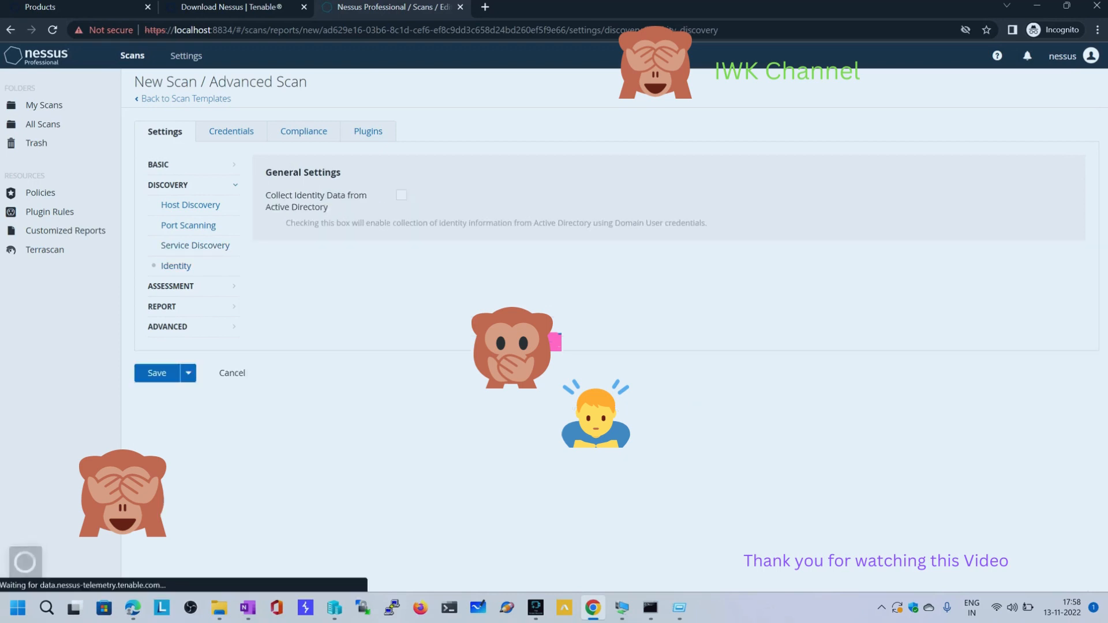
# Enable Override normal accuracy in the general assessment settings, keeping Avoid potential false alarms selected
pyautogui.click(171, 285)
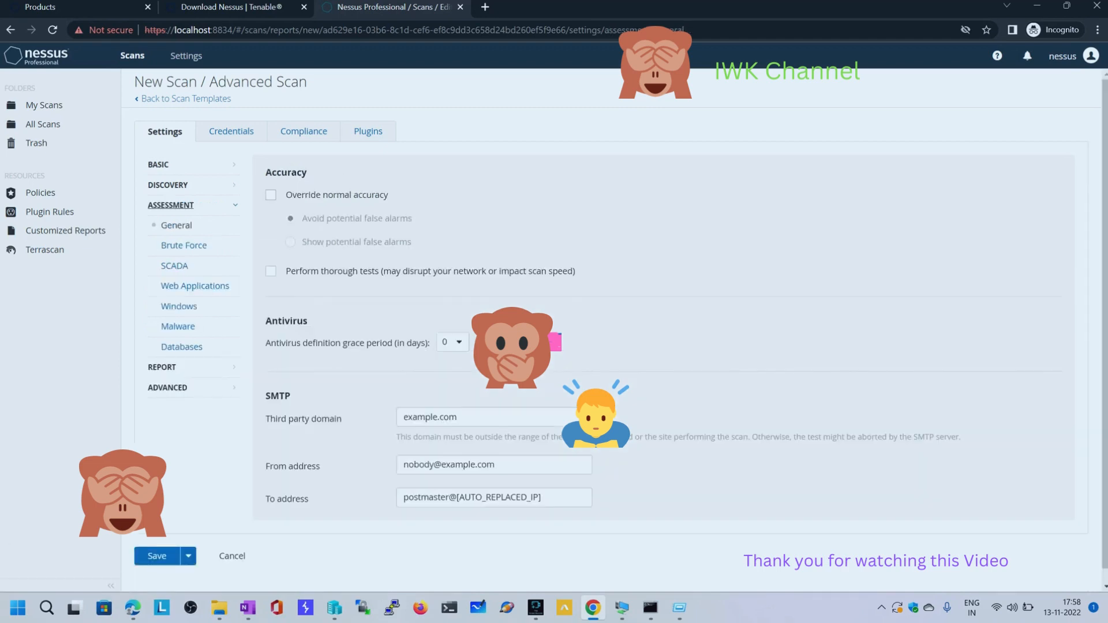
pyautogui.click(270, 195)
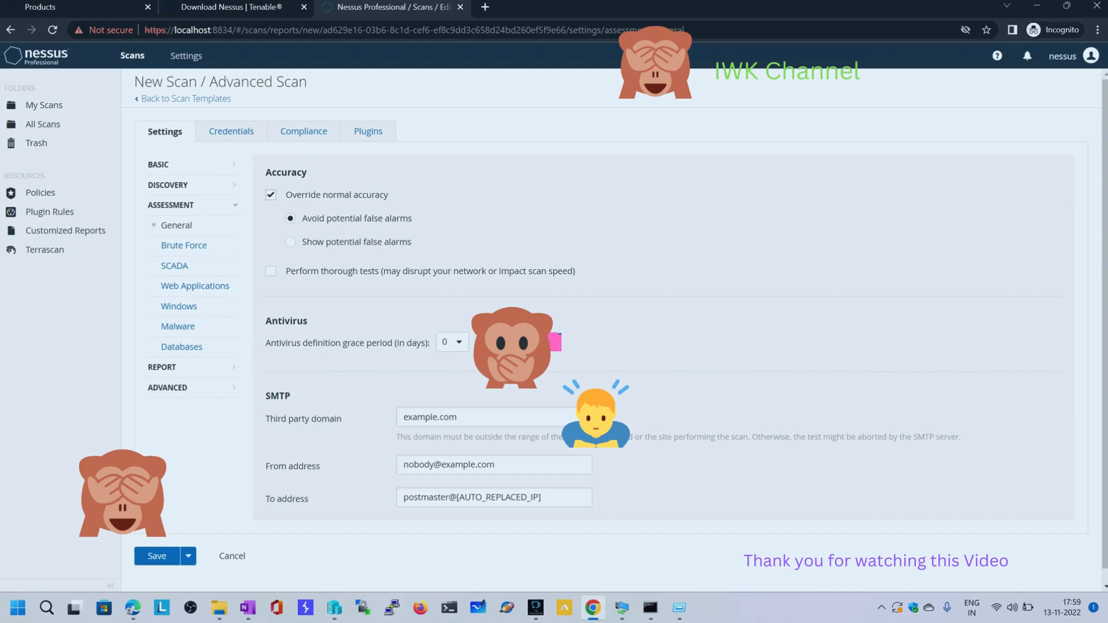
pyautogui.moveTo(287, 195); pyautogui.dragTo(386, 195)
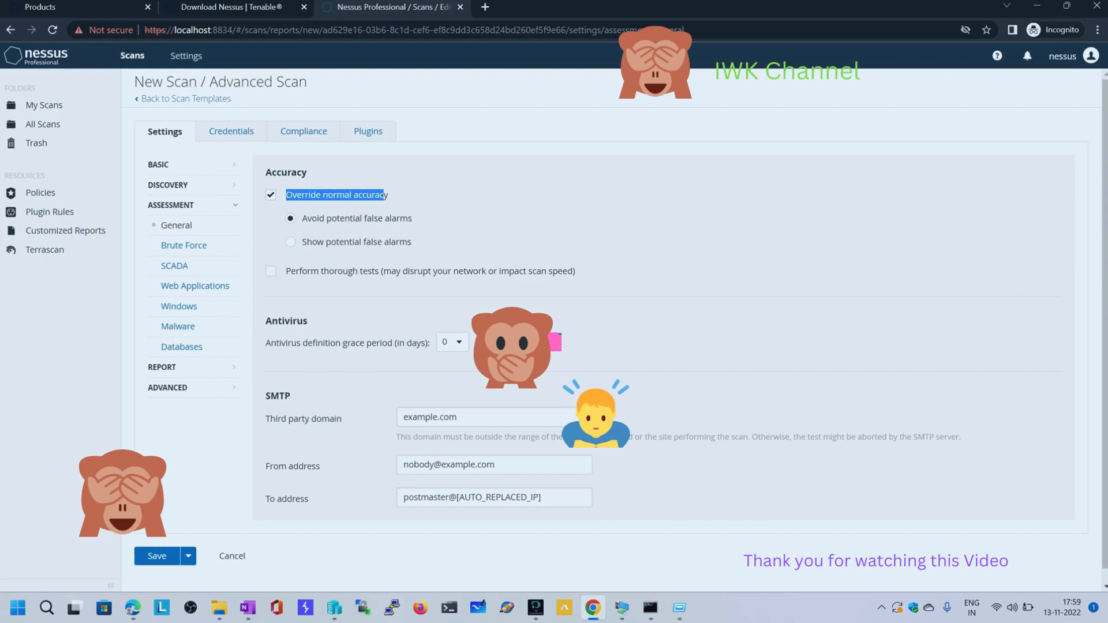
pyautogui.click(388, 195)
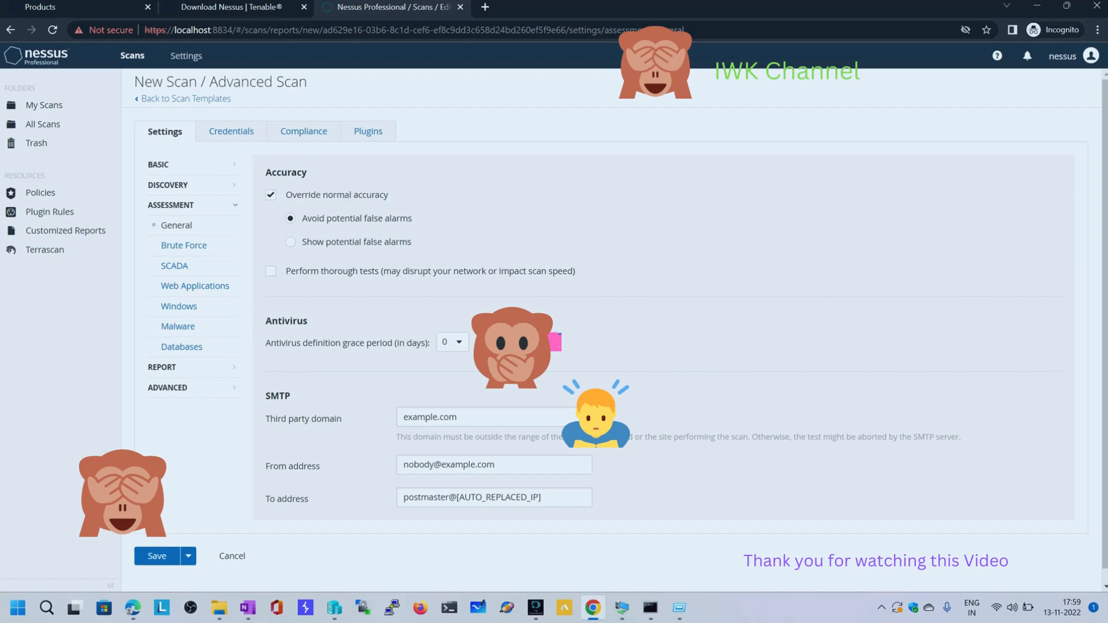
pyautogui.moveTo(286, 195); pyautogui.dragTo(414, 219)
pyautogui.click(414, 220)
# Disable showing missing patches that have been superseded in the scan's report settings
pyautogui.click(161, 367)
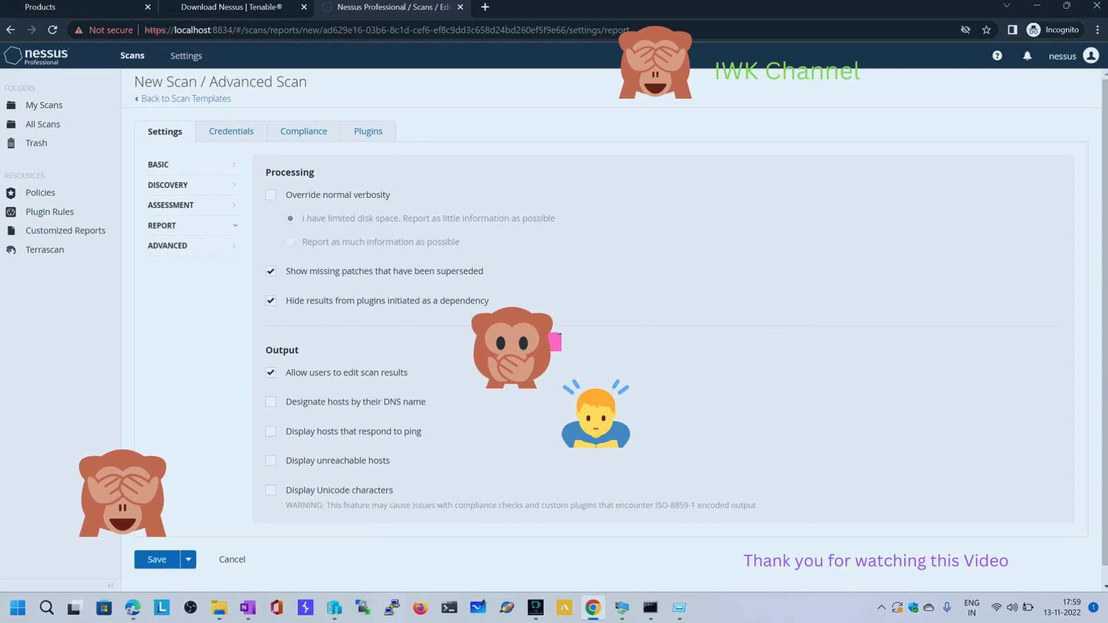
pyautogui.moveTo(286, 271)
pyautogui.mouseDown()
pyautogui.moveTo(484, 272)
pyautogui.moveTo(308, 271)
pyautogui.mouseUp()
pyautogui.click(308, 271)
pyautogui.moveTo(285, 271); pyautogui.dragTo(447, 271)
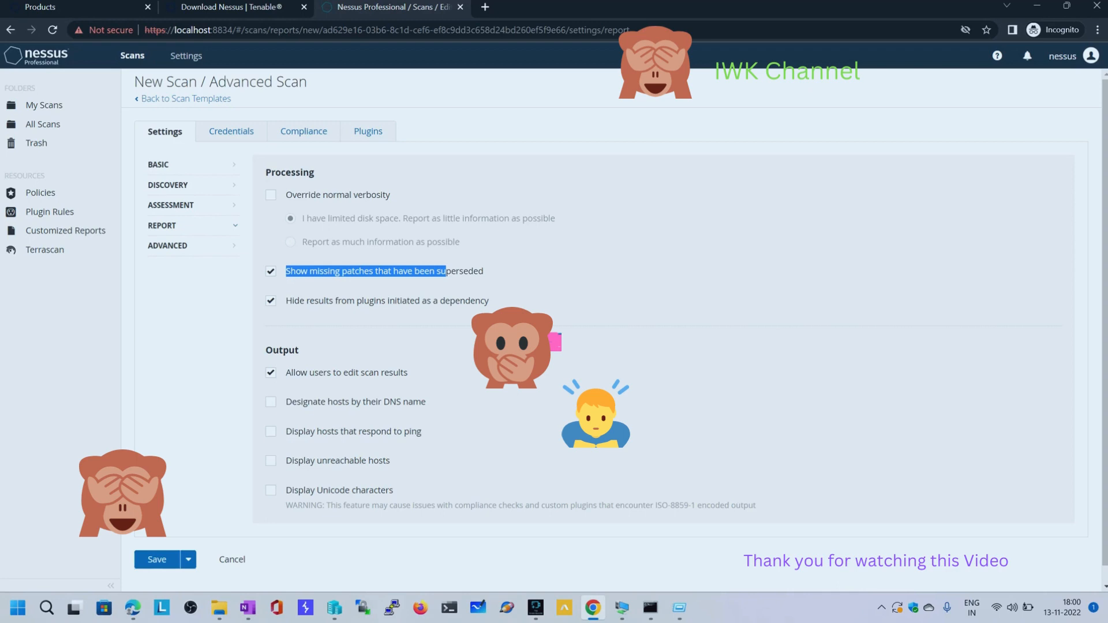
pyautogui.click(271, 271)
pyautogui.scroll(-1, 270, 272)
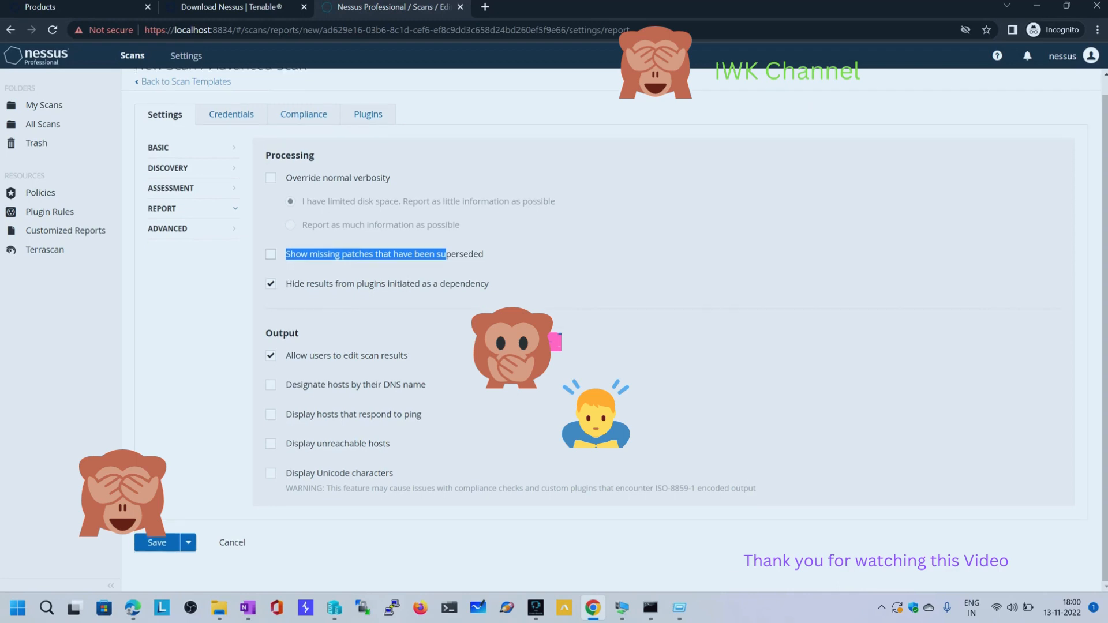
# Enable stopping the scan of hosts that become unresponsive in the advanced settings, and save the scan
pyautogui.click(168, 229)
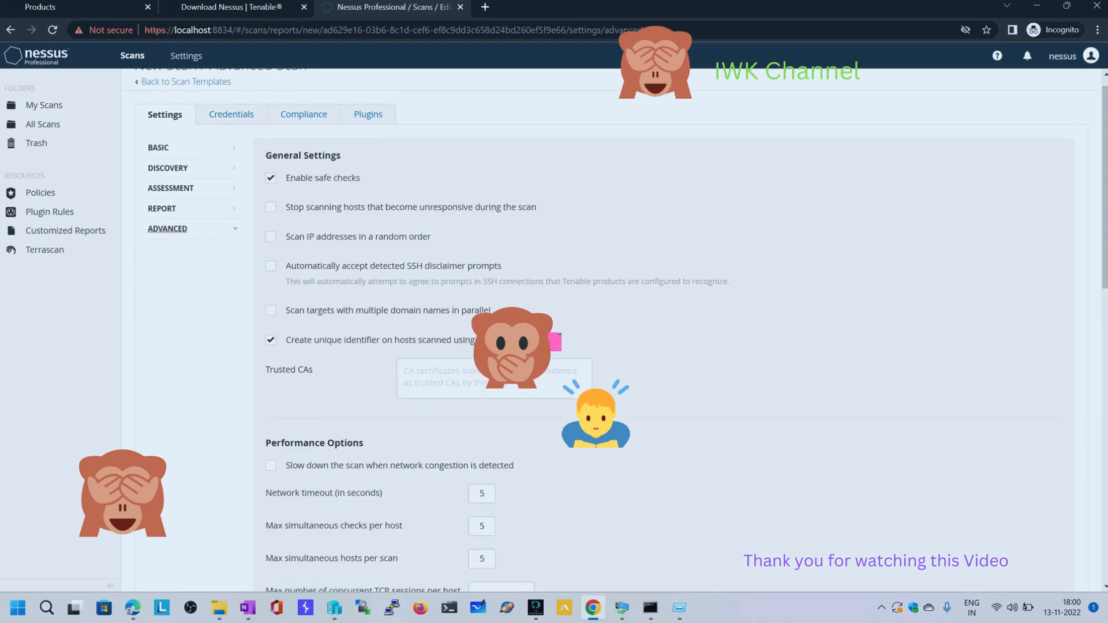
pyautogui.click(271, 207)
pyautogui.moveTo(286, 207); pyautogui.dragTo(532, 208)
pyautogui.click(531, 207)
pyautogui.moveTo(285, 207); pyautogui.dragTo(376, 208)
pyautogui.click(375, 207)
pyautogui.moveTo(286, 206); pyautogui.dragTo(531, 207)
pyautogui.scroll(-12, 663, 329)
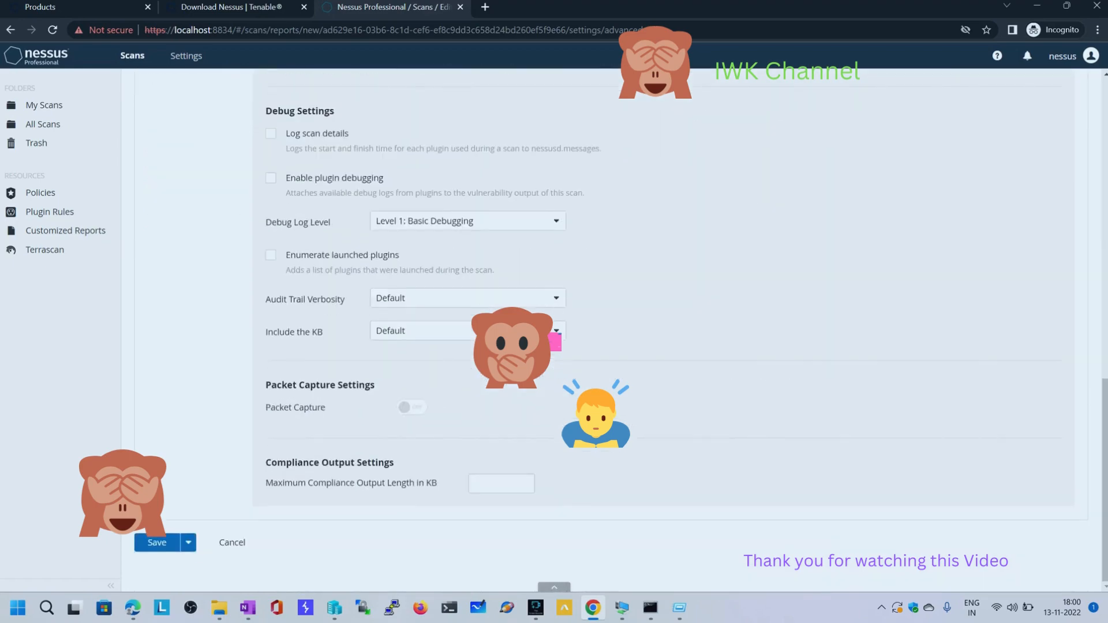
pyautogui.click(157, 543)
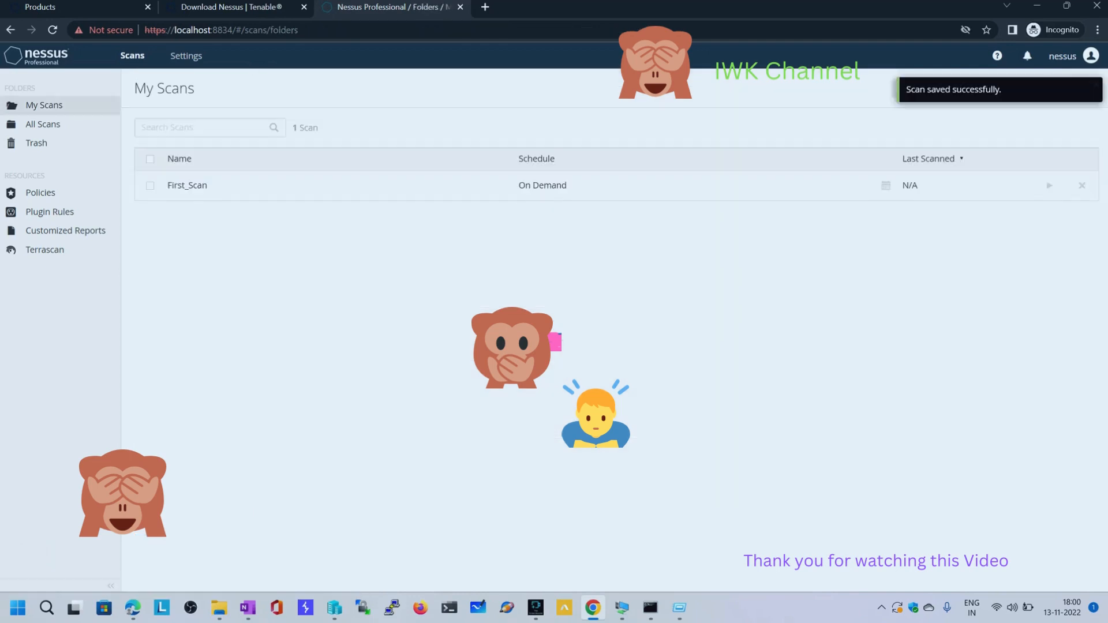
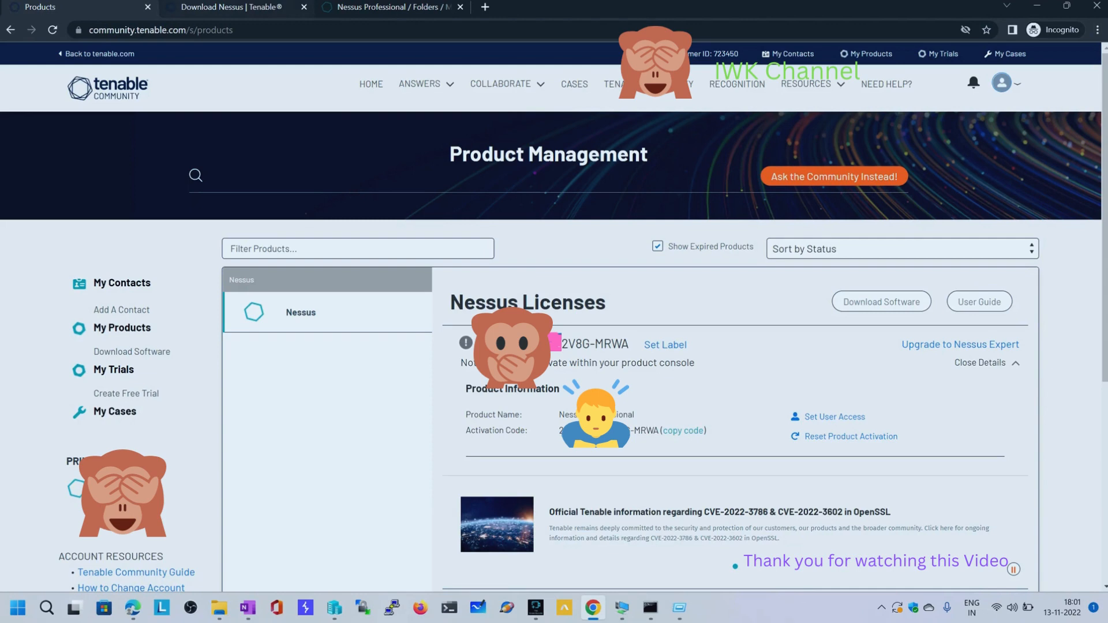
# Revisit the Tenable product management and Nessus download pages, and return to the Nessus scan list
pyautogui.click(231, 7)
pyautogui.click(76, 7)
pyautogui.click(284, 8)
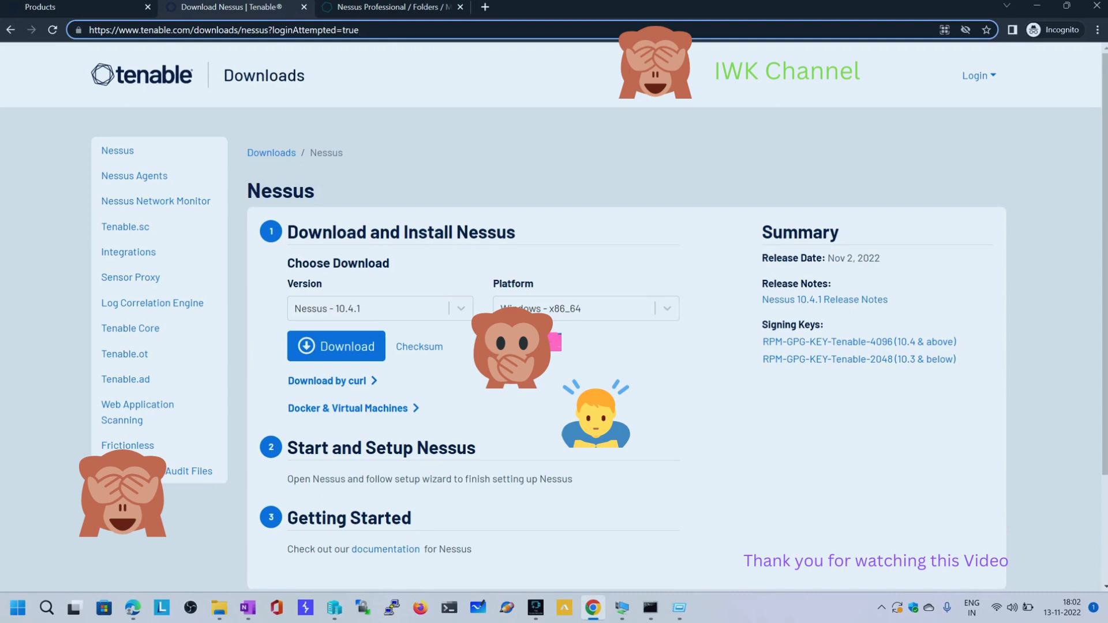
pyautogui.hotkey('ctrl', 'Tab')
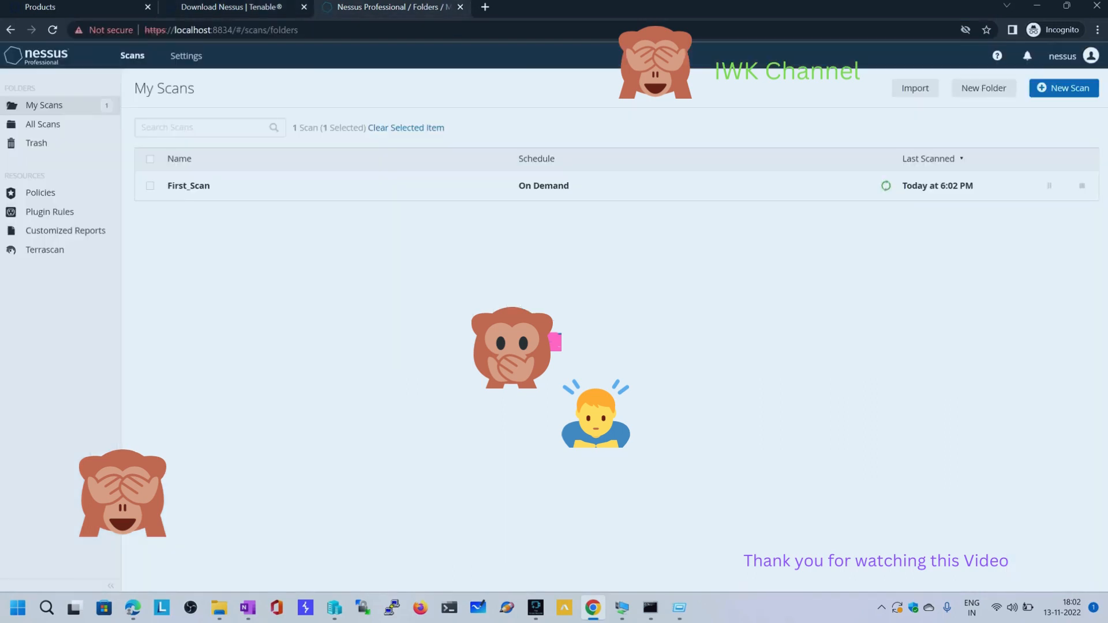
# Review the overview, software update and encryption password sections of the Nessus About settings
pyautogui.click(186, 55)
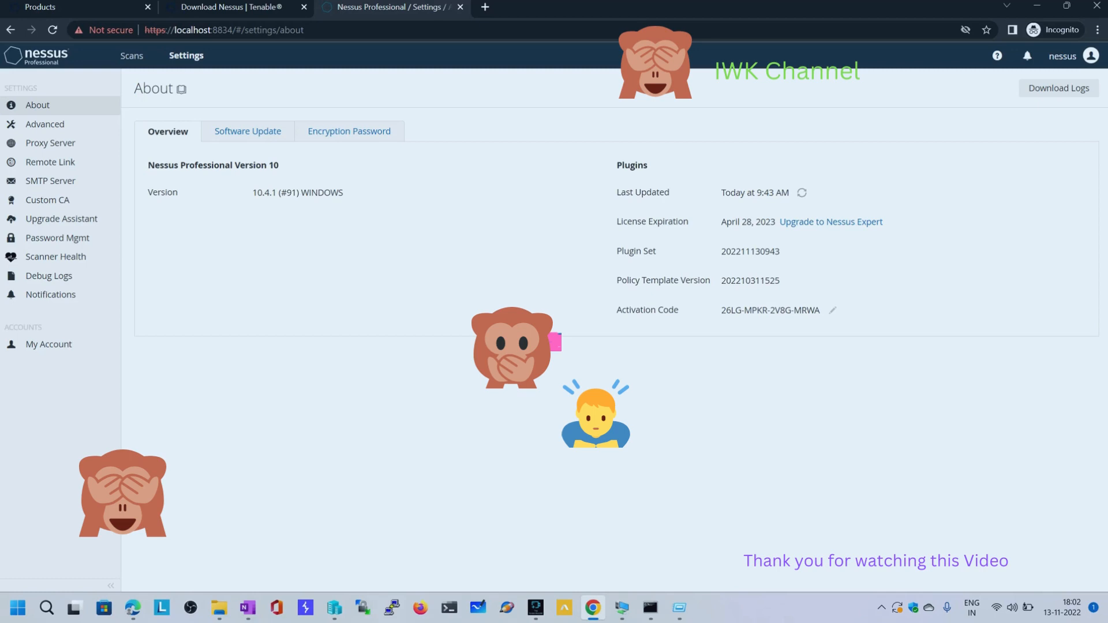
pyautogui.click(247, 131)
pyautogui.click(348, 132)
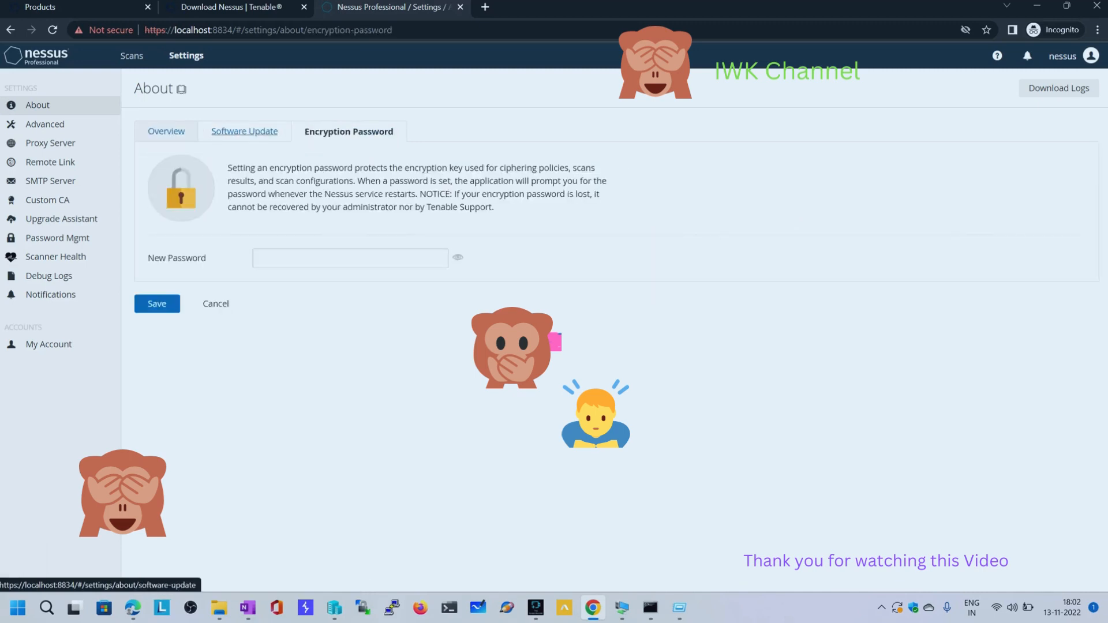
pyautogui.click(245, 131)
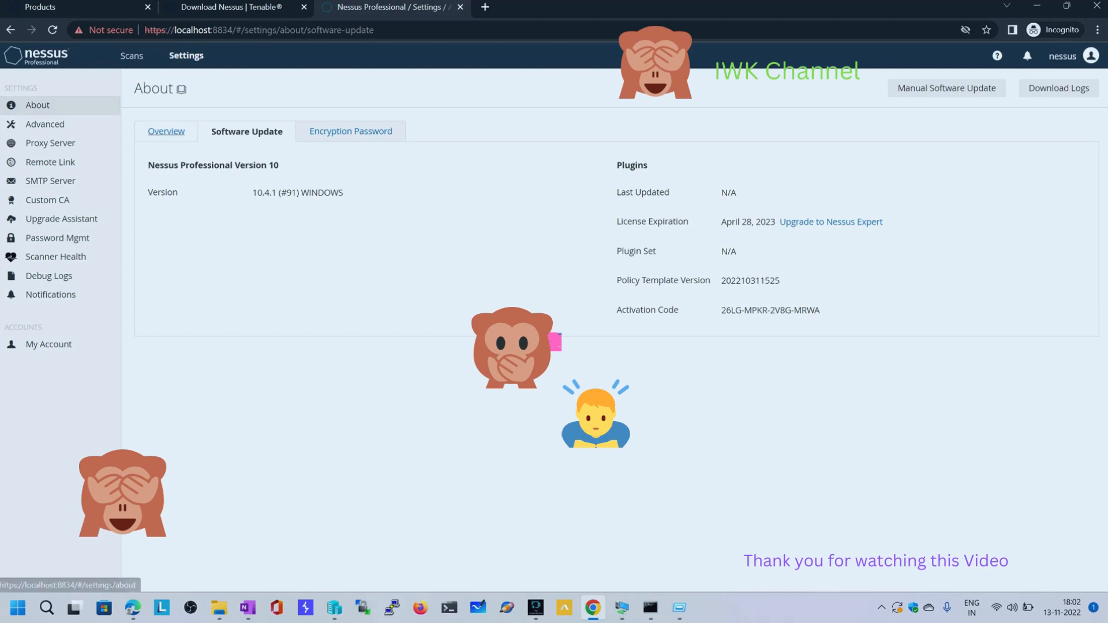
pyautogui.click(166, 131)
# Check the hosts and vulnerabilities reported so far by the running First_Scan, and return to My Scans
pyautogui.click(132, 56)
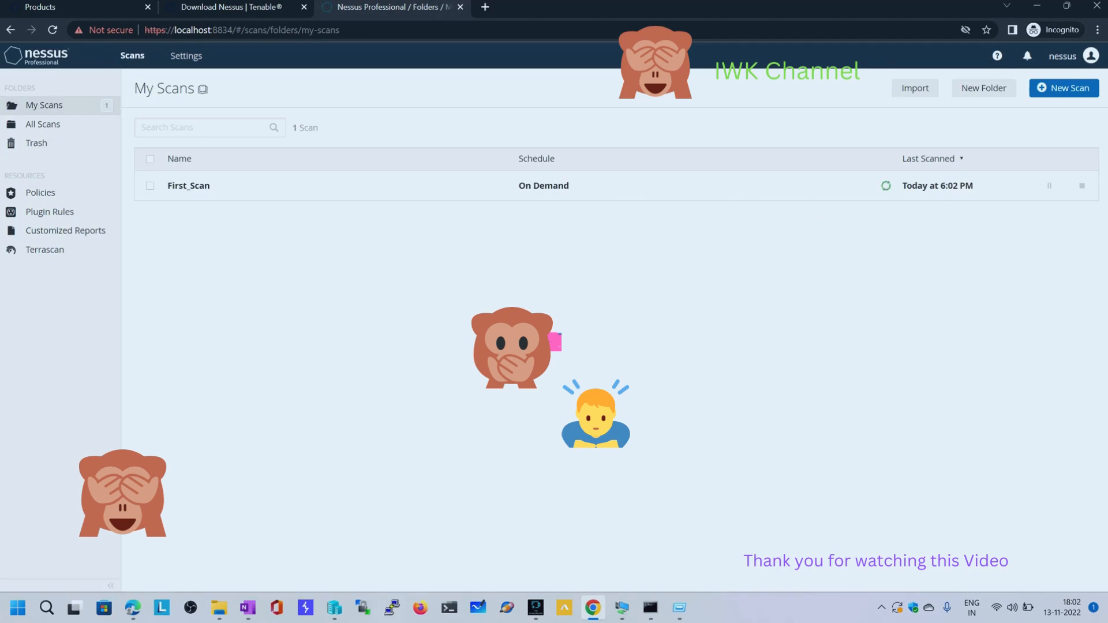
pyautogui.click(188, 186)
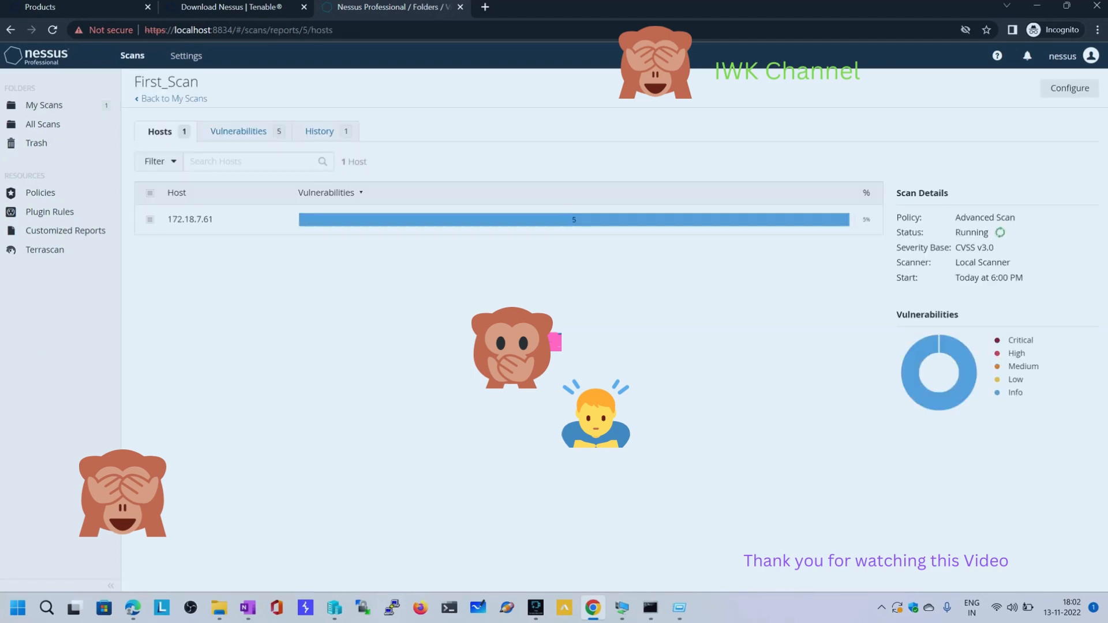
pyautogui.click(238, 131)
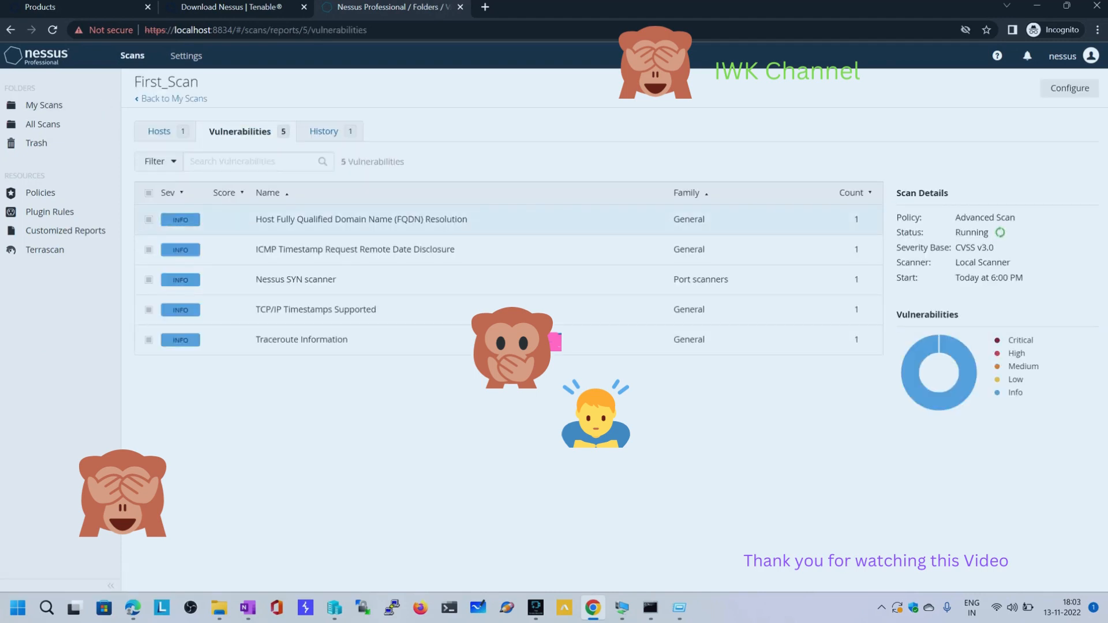
pyautogui.click(44, 105)
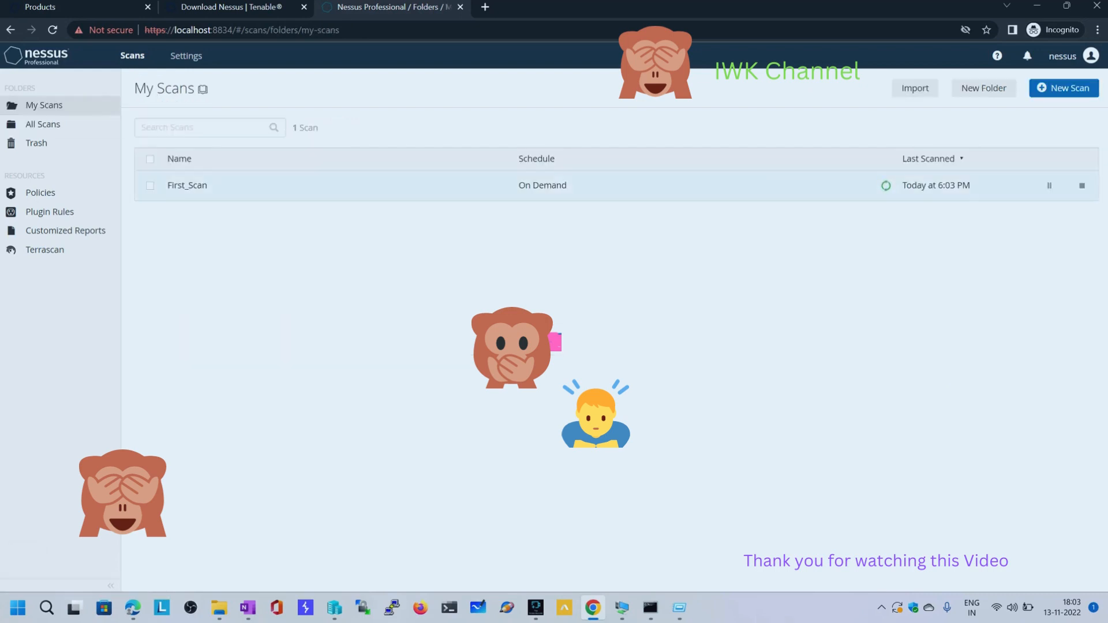
pyautogui.click(188, 186)
pyautogui.click(240, 132)
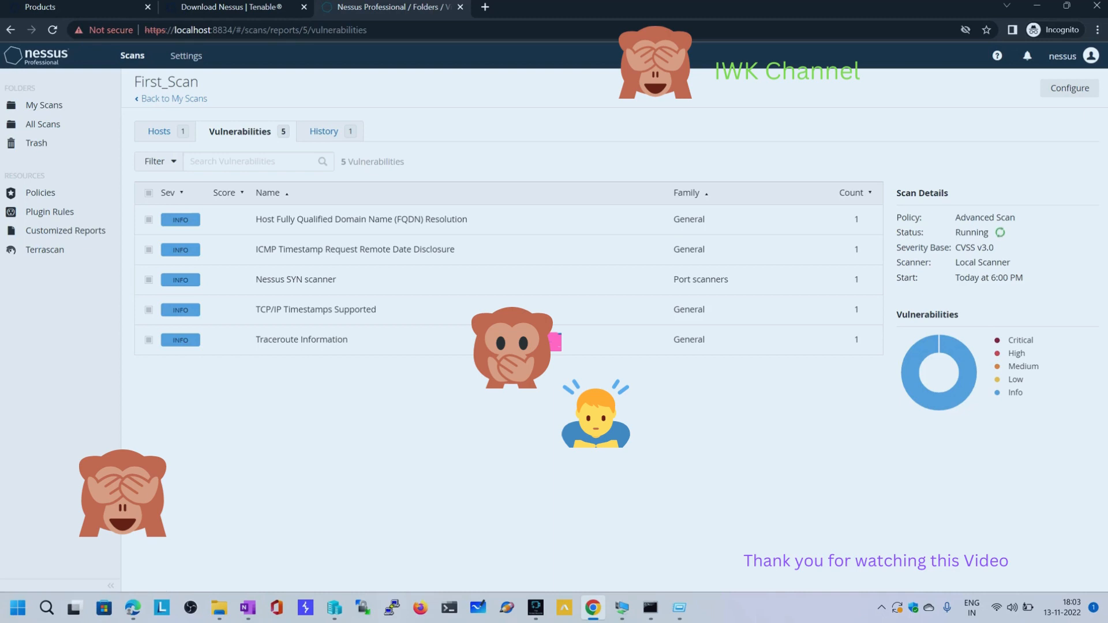
pyautogui.click(159, 131)
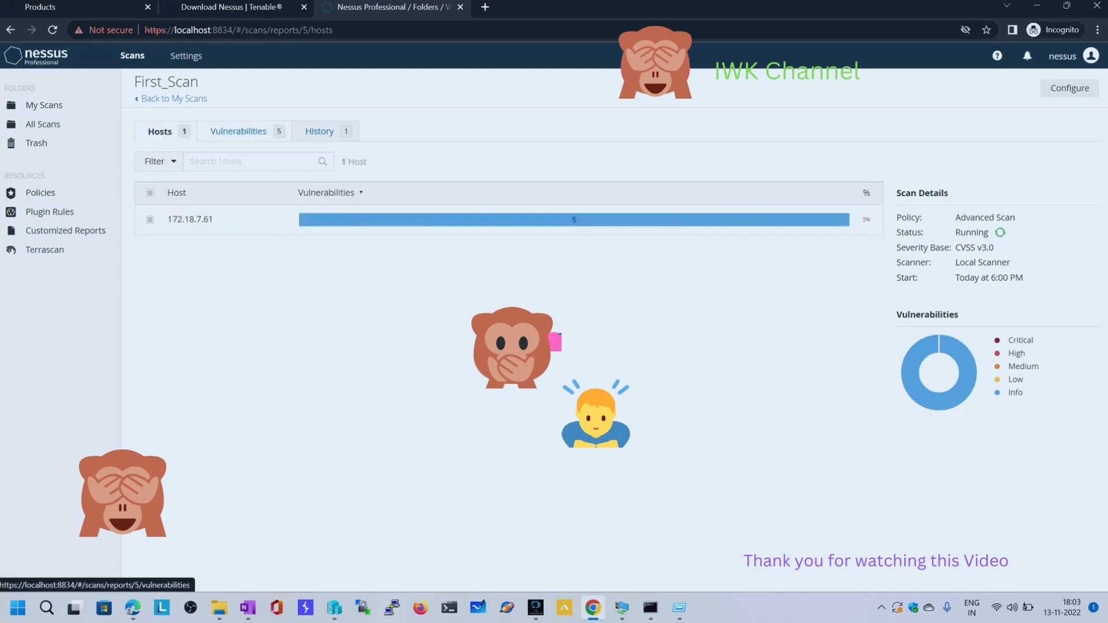
pyautogui.click(239, 132)
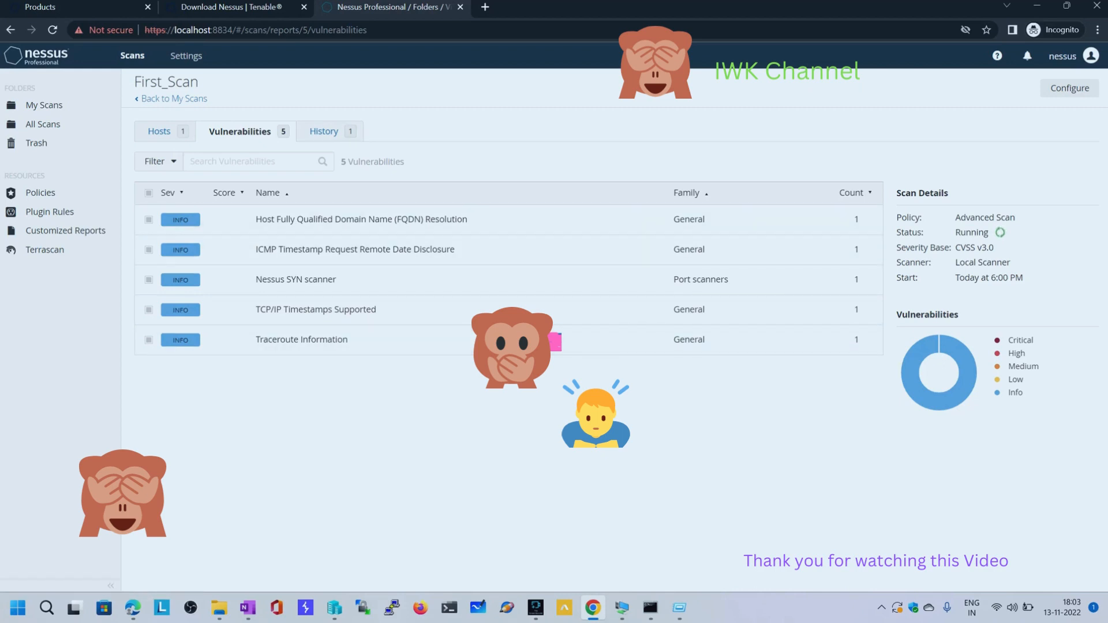
pyautogui.click(160, 131)
pyautogui.click(239, 132)
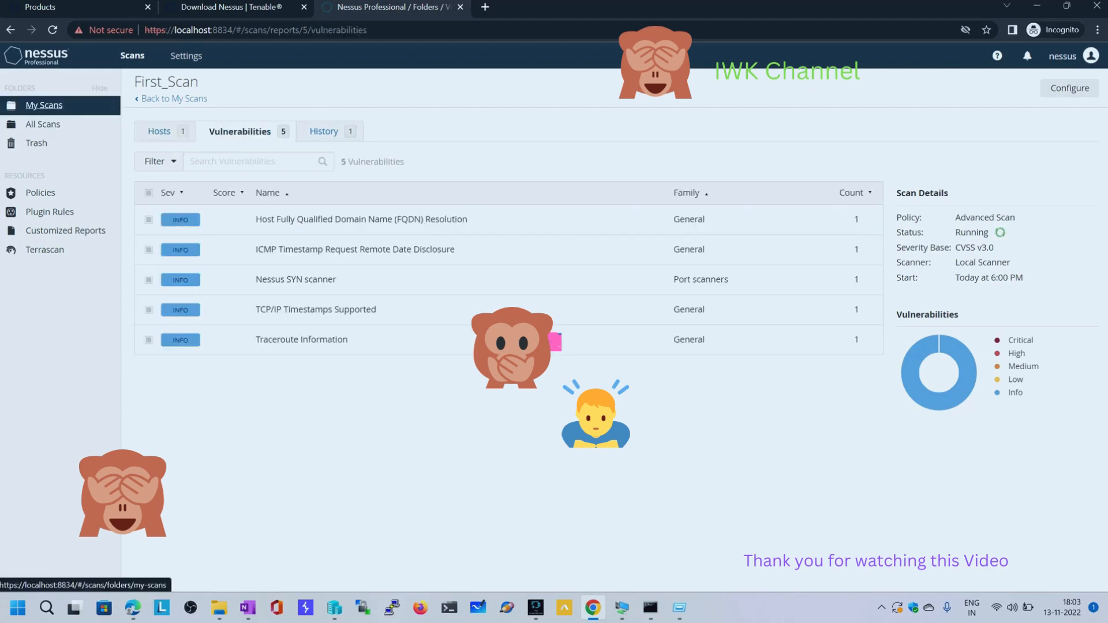
pyautogui.click(44, 105)
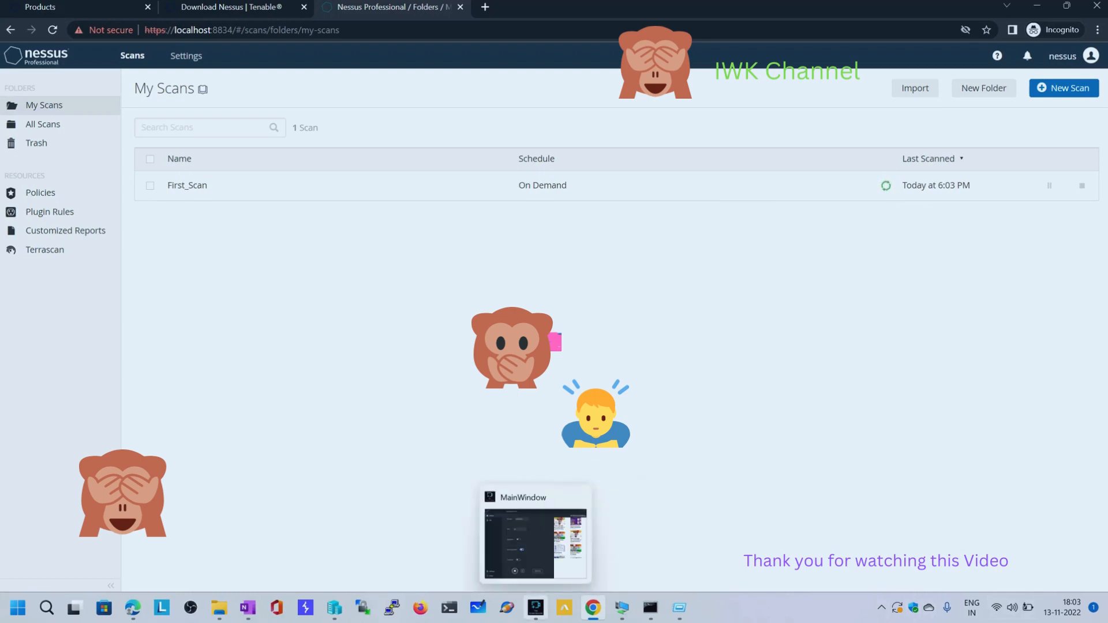
pyautogui.click(535, 607)
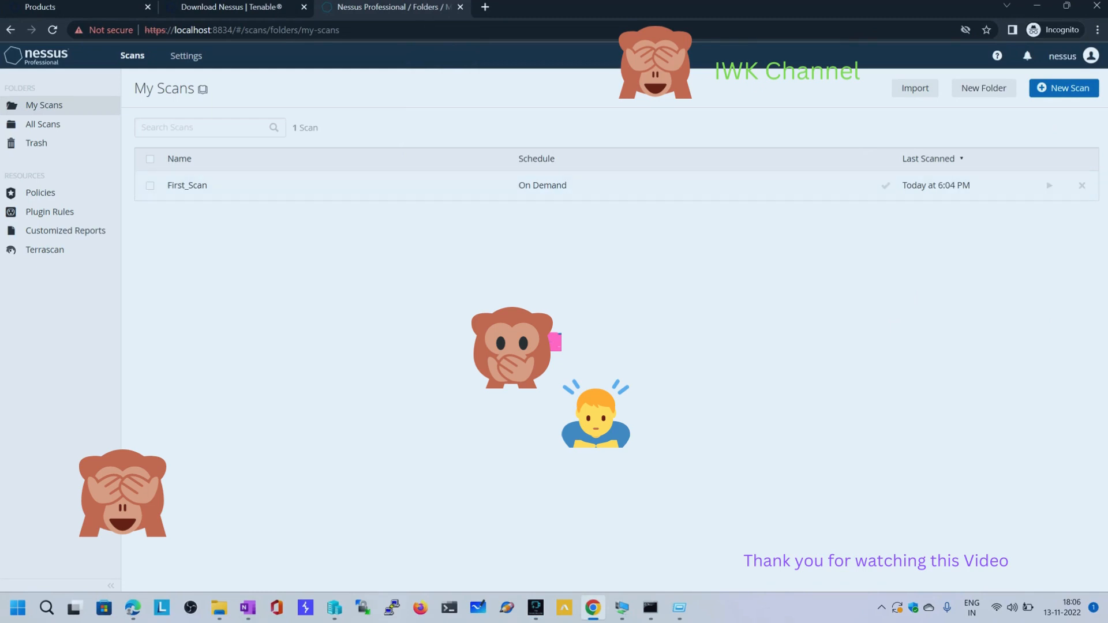
# Examine the completed First_Scan's vulnerabilities, hosts and scan summary, including its policy details
pyautogui.click(186, 185)
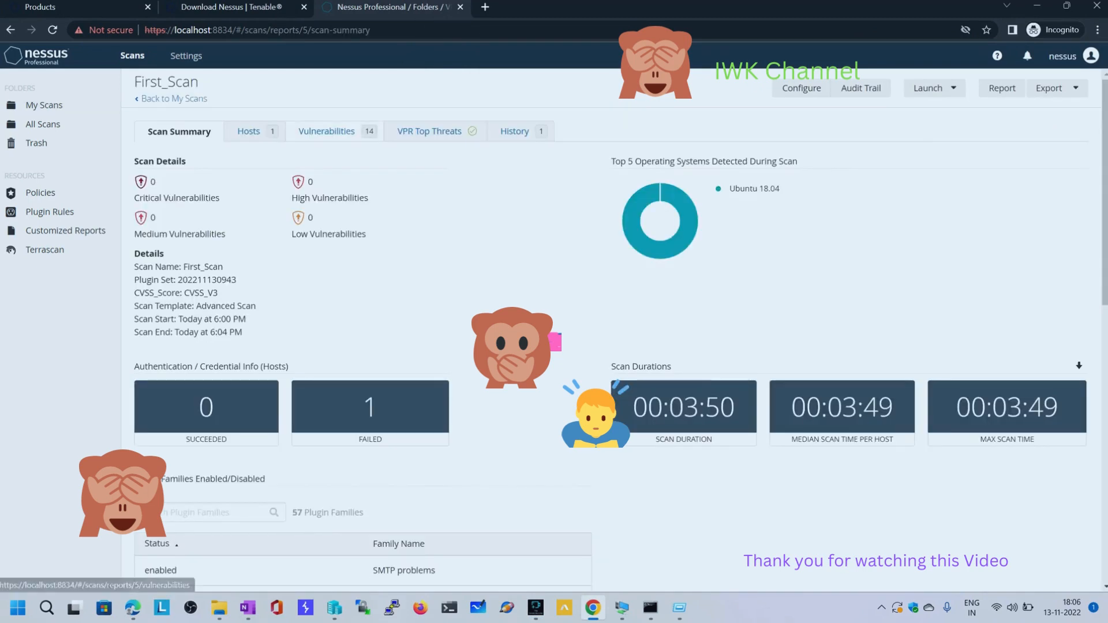
pyautogui.click(327, 131)
pyautogui.scroll(-1, 462, 288)
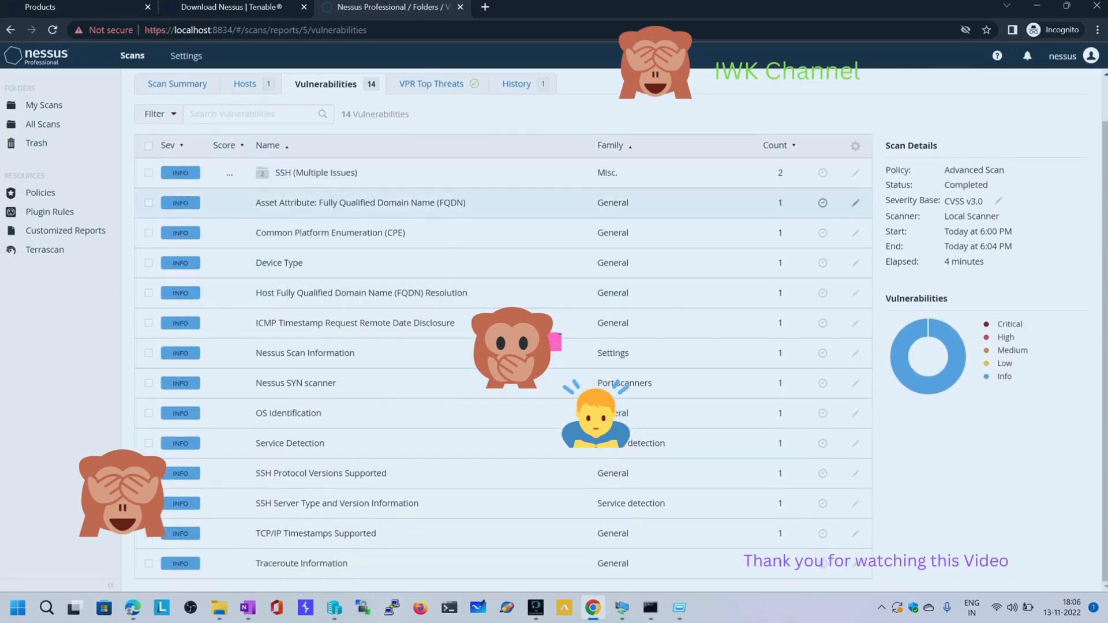
pyautogui.scroll(1, 519, 383)
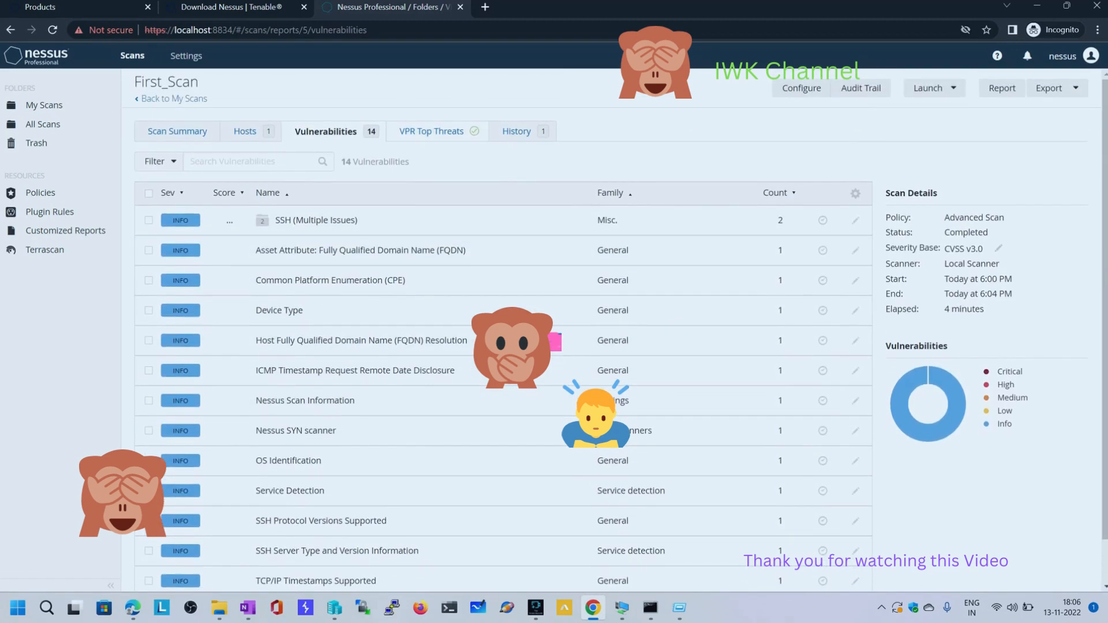
pyautogui.click(245, 131)
pyautogui.click(177, 132)
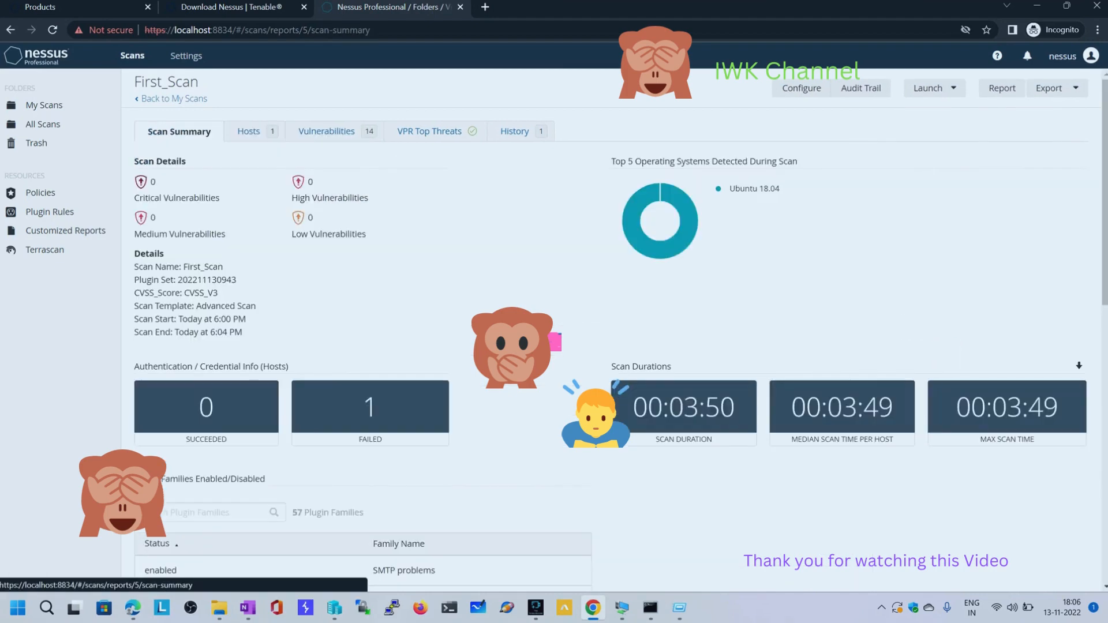
pyautogui.scroll(-3, 519, 347)
pyautogui.scroll(-7, 519, 347)
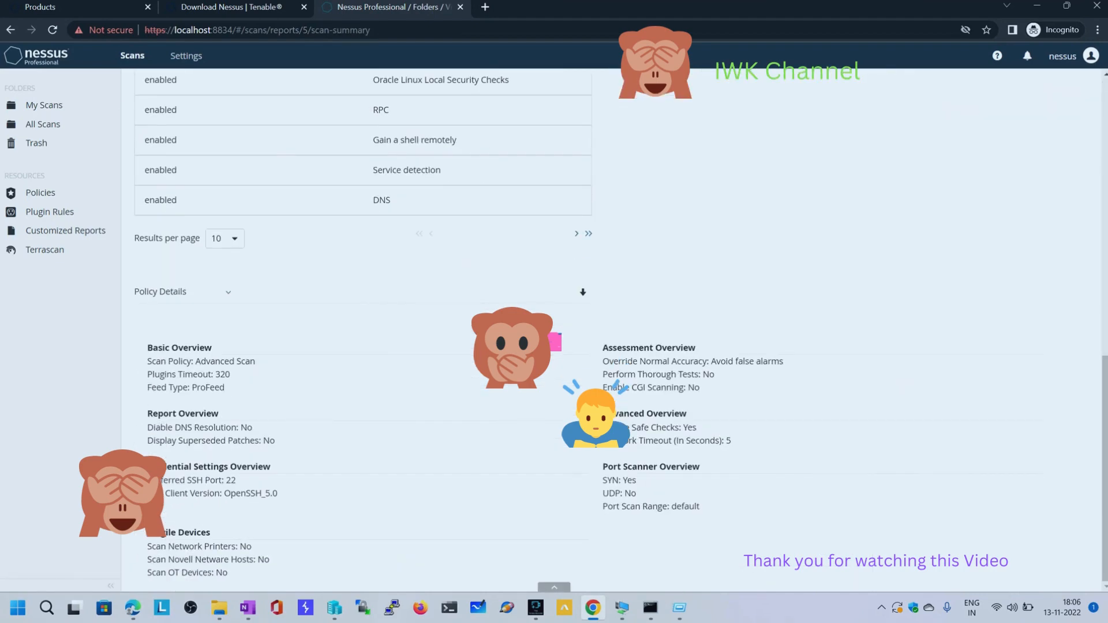
pyautogui.scroll(5, 519, 346)
pyautogui.scroll(5, 520, 346)
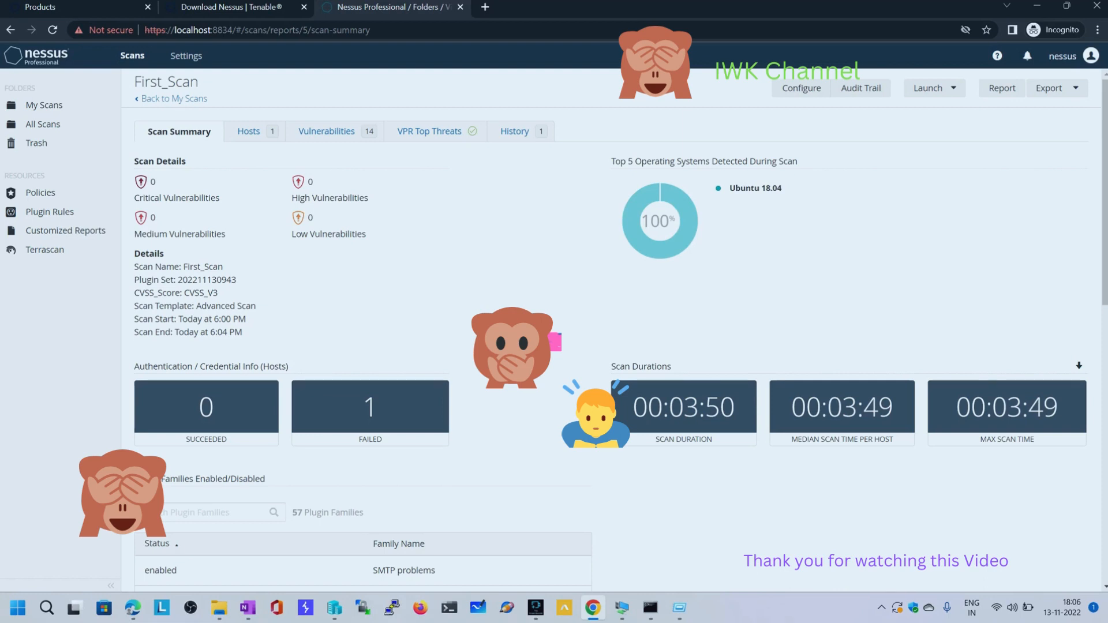
# View the export formats and the report generation dialog for First_Scan without exporting anything
pyautogui.click(1057, 89)
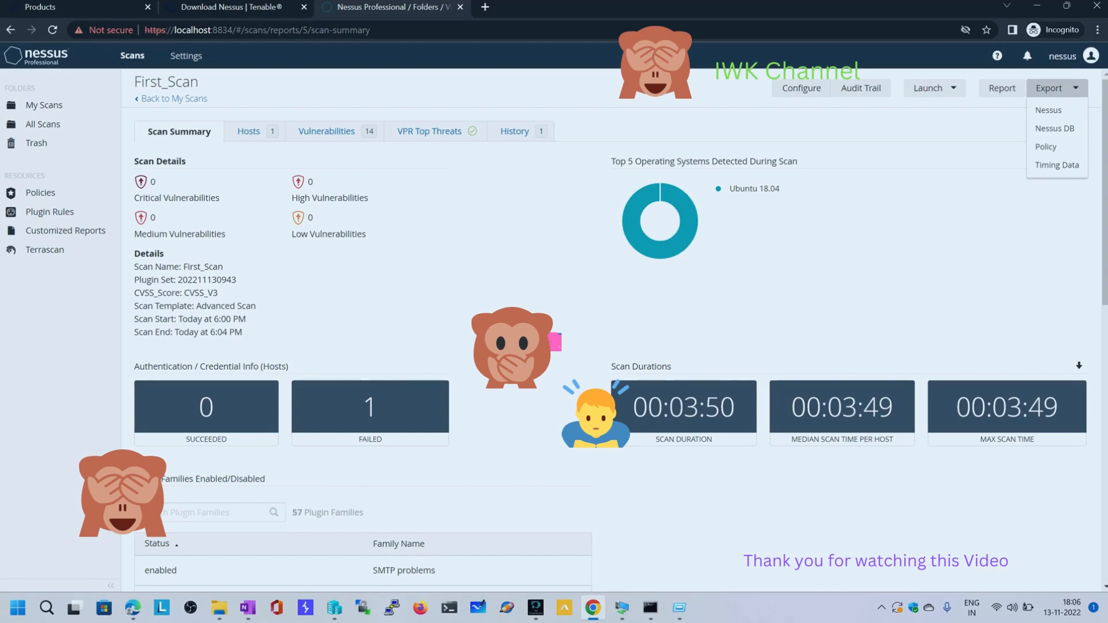
pyautogui.click(998, 124)
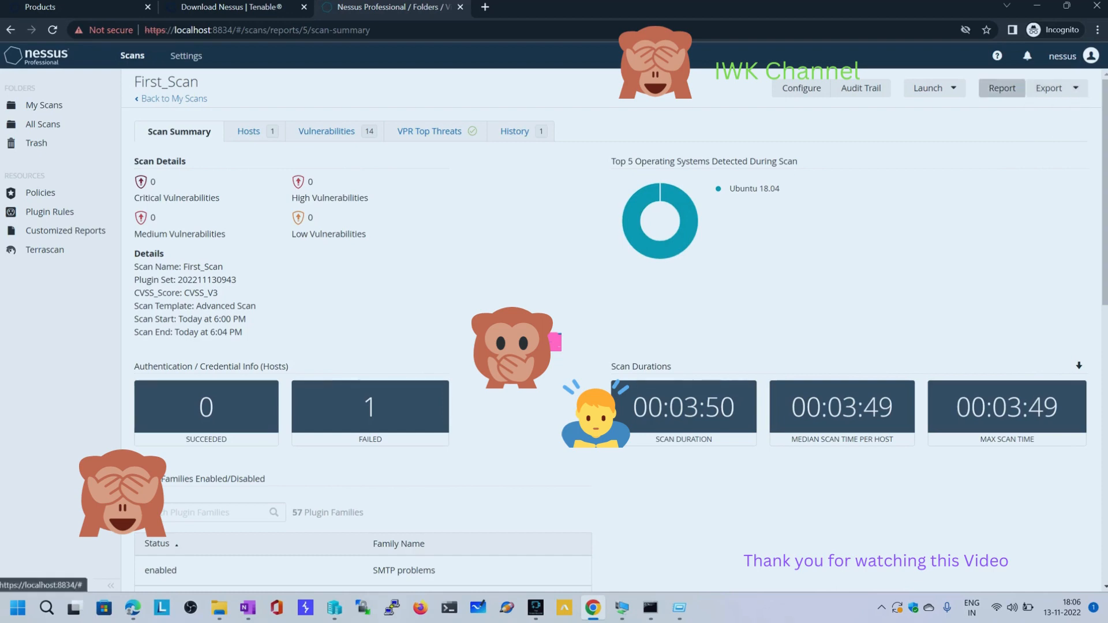
pyautogui.click(1002, 88)
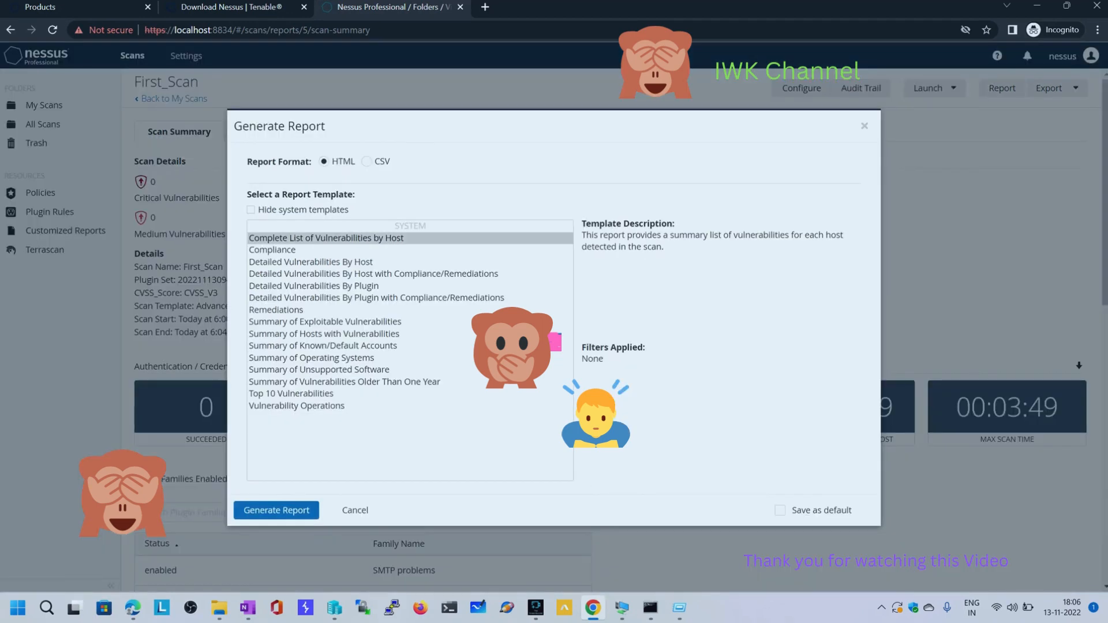
pyautogui.click(864, 126)
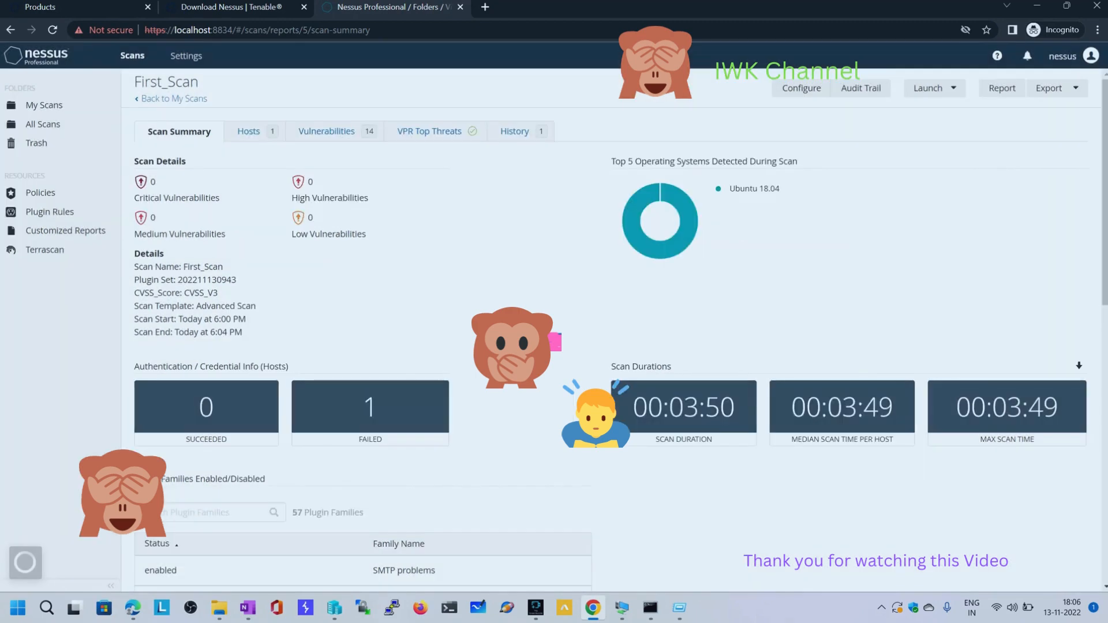
# Review the HTML report templates and the columns offered for a CSV report of First_Scan
pyautogui.click(1002, 88)
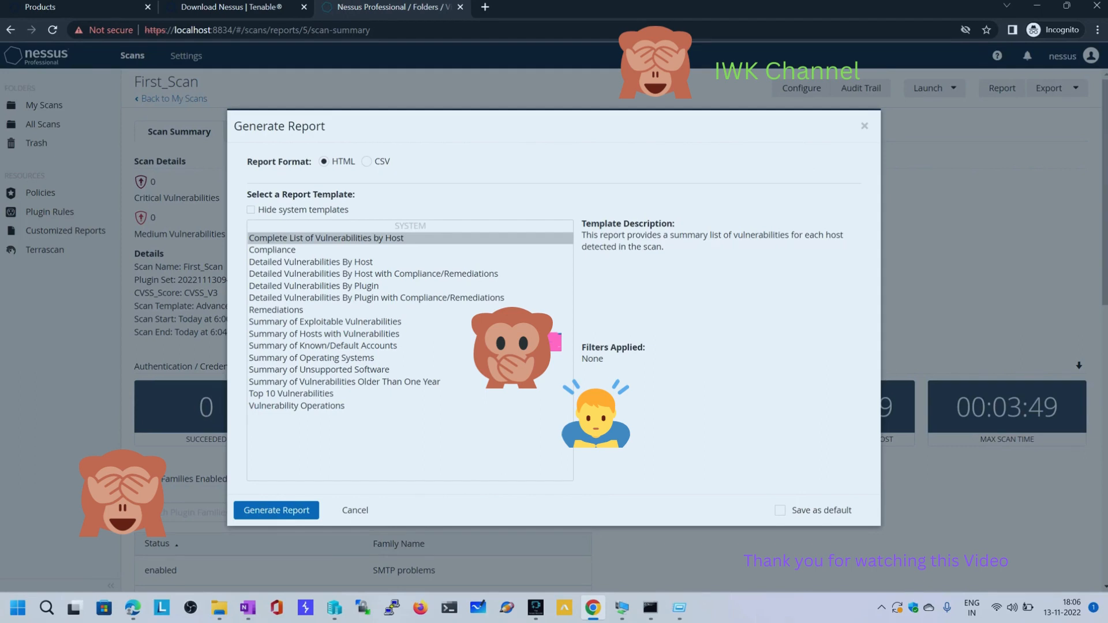
pyautogui.click(283, 250)
pyautogui.click(323, 274)
pyautogui.click(323, 297)
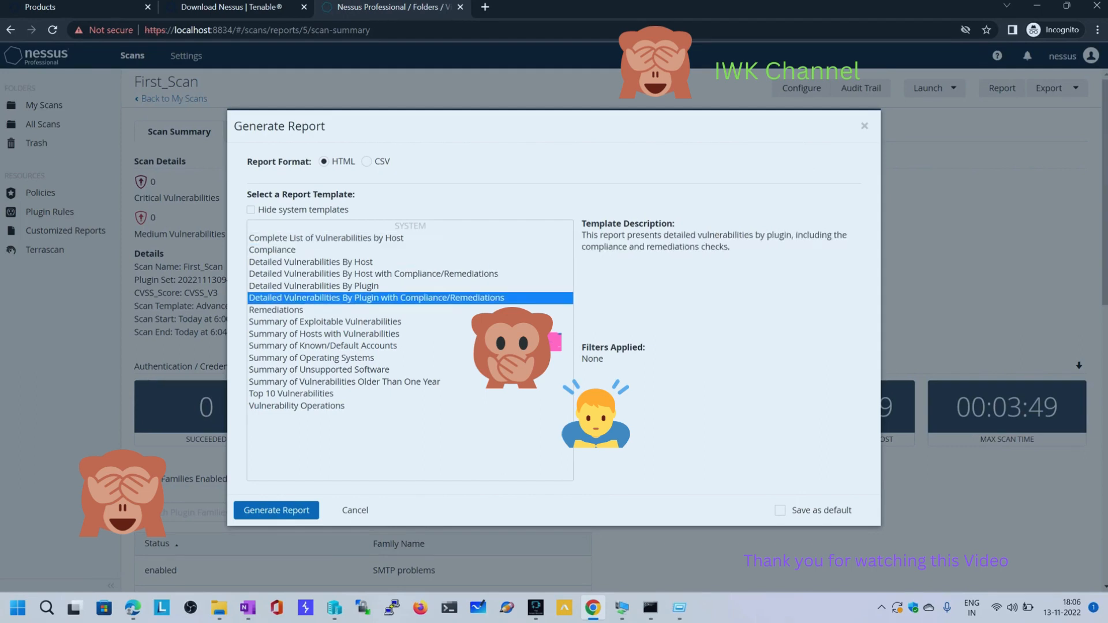
pyautogui.click(297, 406)
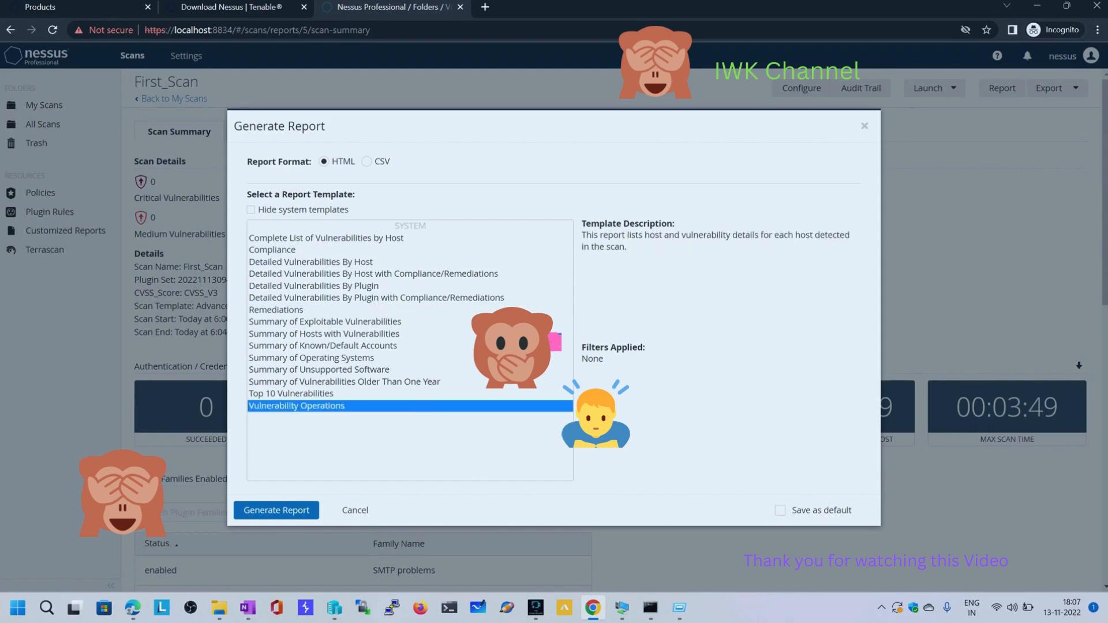
pyautogui.click(367, 161)
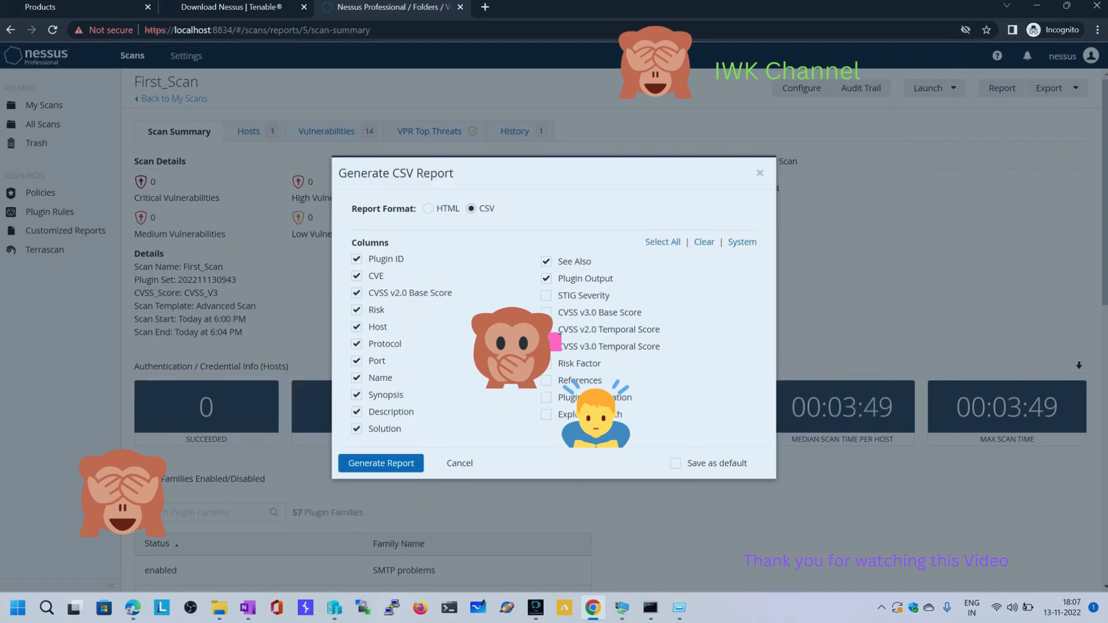
pyautogui.doubleClick(370, 243)
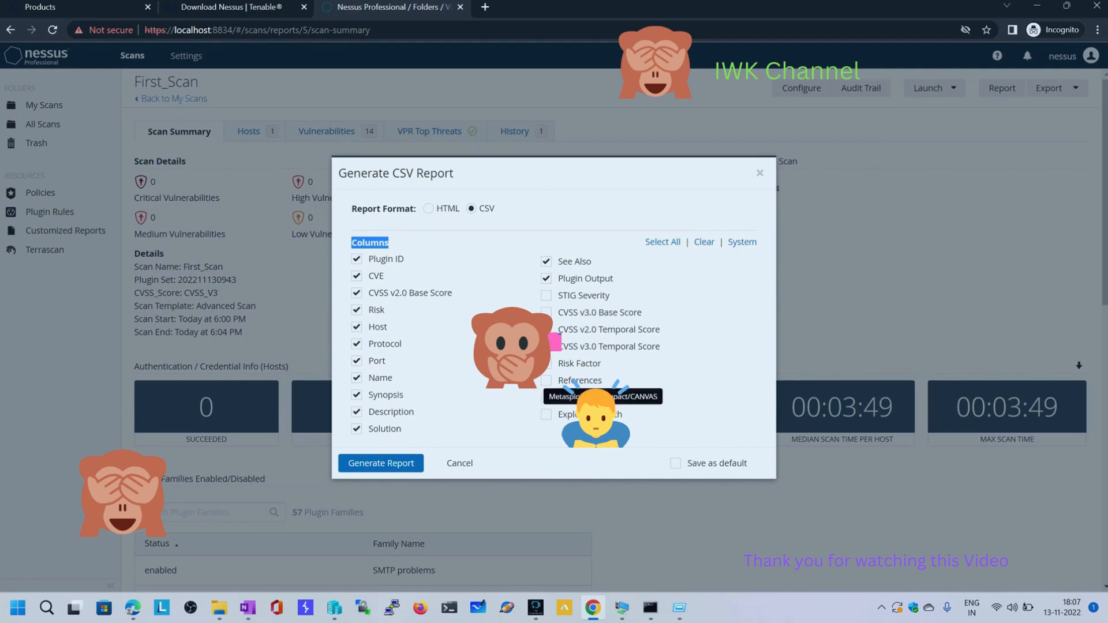
# Generate an HTML report of First_Scan with the Detailed Vulnerabilities By Plugin with Compliance/Remediations template, and open the downloaded report for reading
pyautogui.click(429, 209)
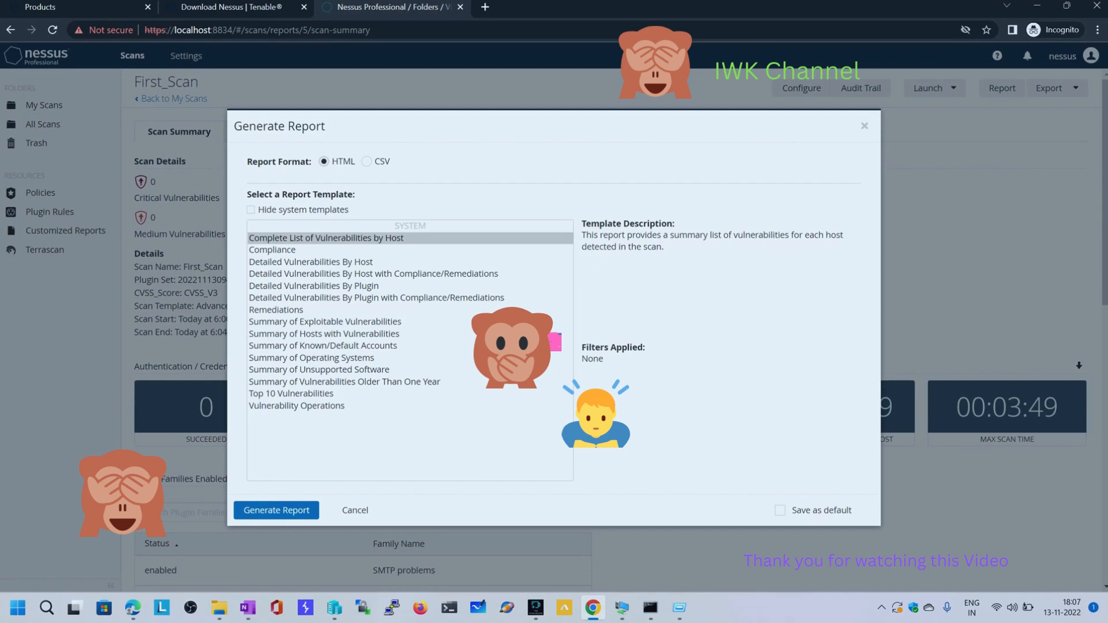
pyautogui.click(376, 297)
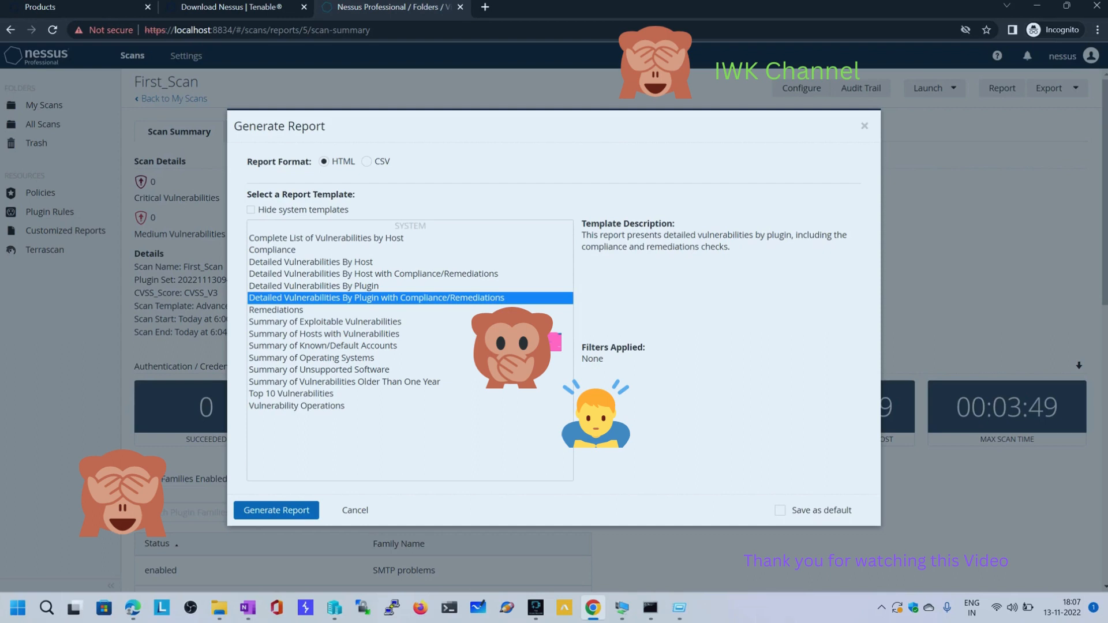
pyautogui.click(276, 510)
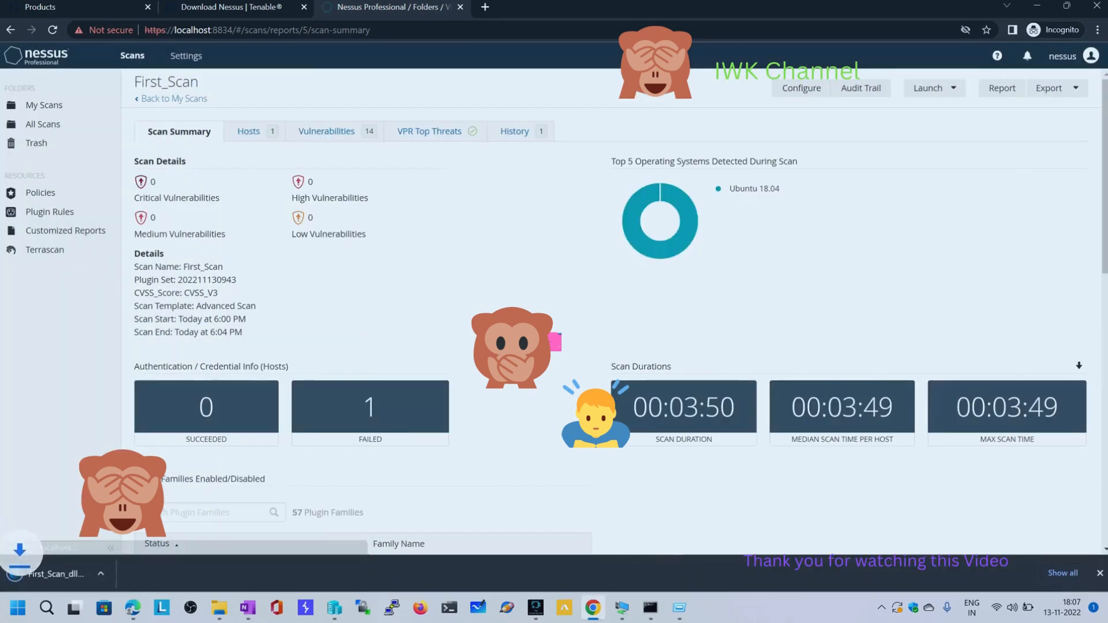
pyautogui.click(84, 574)
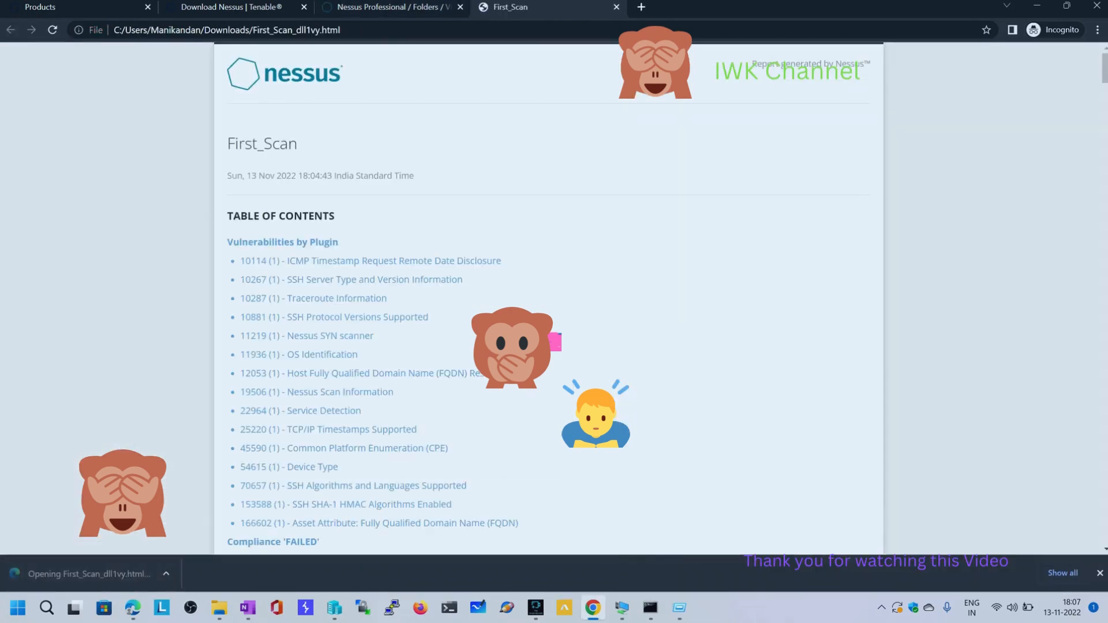
pyautogui.scroll(-20, 548, 298)
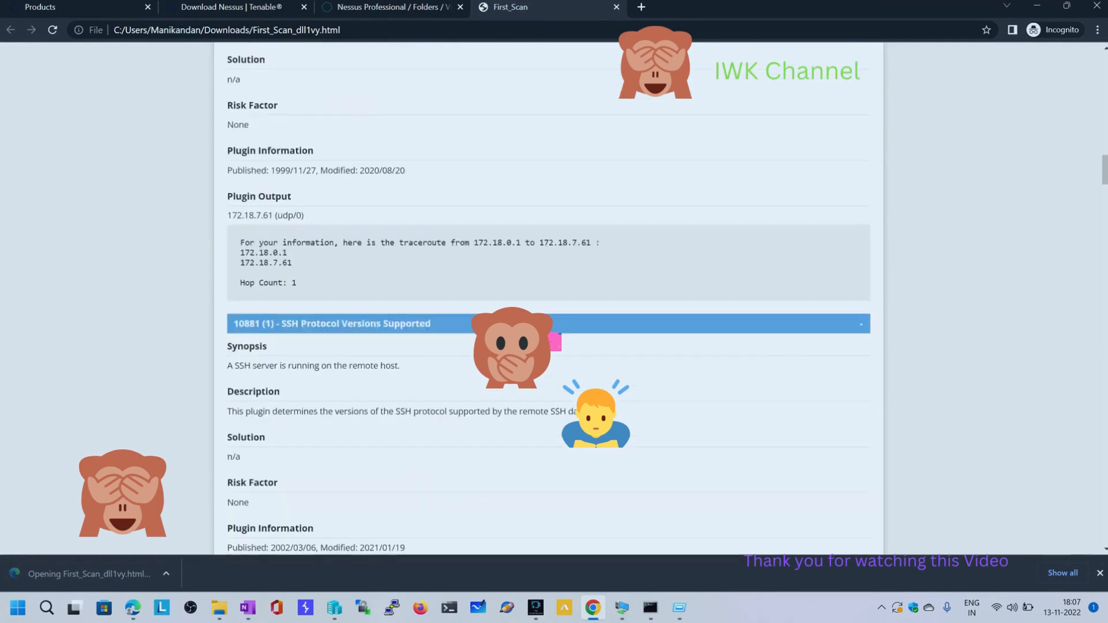
# Generate a CSV report of First_Scan in Nessus with the preselected columns, and open the downloaded file in Excel
pyautogui.scroll(-4, 548, 297)
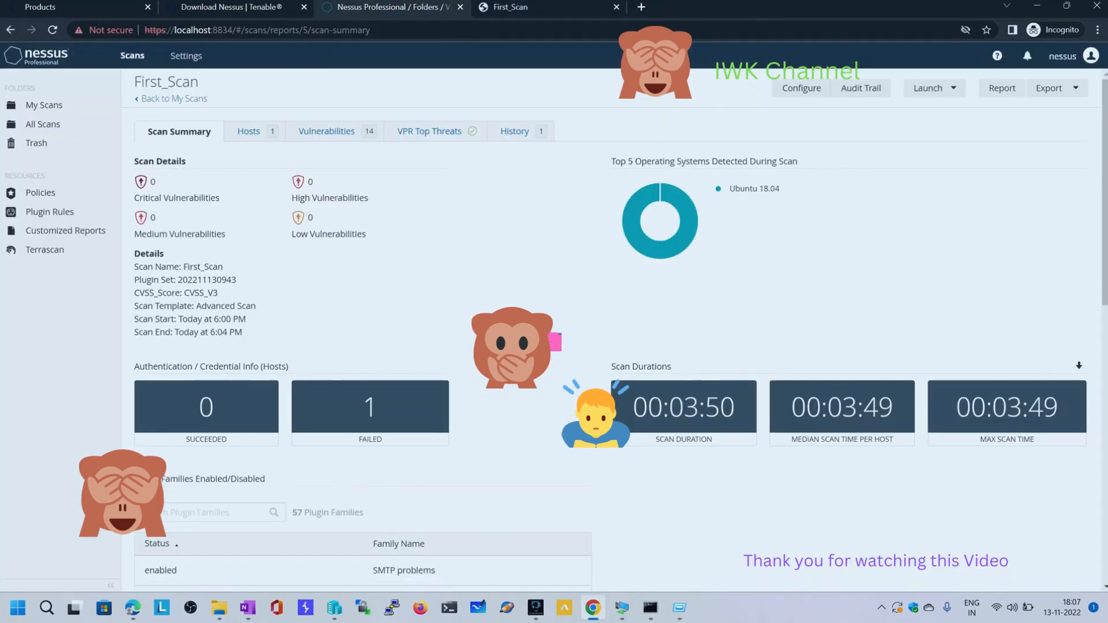
pyautogui.click(1002, 87)
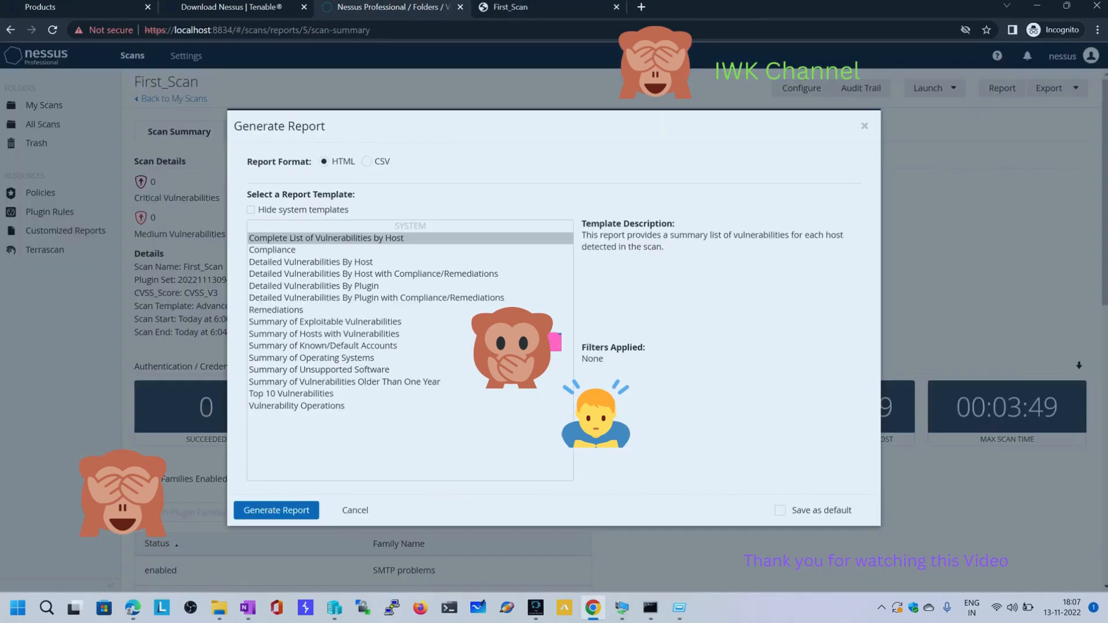
pyautogui.click(367, 161)
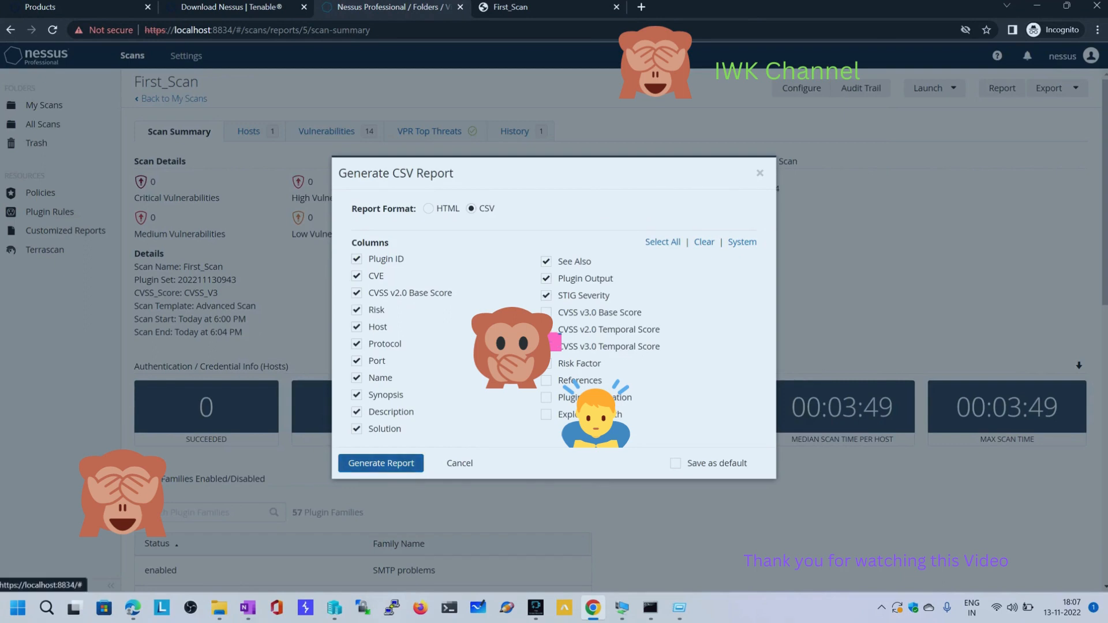
pyautogui.click(381, 462)
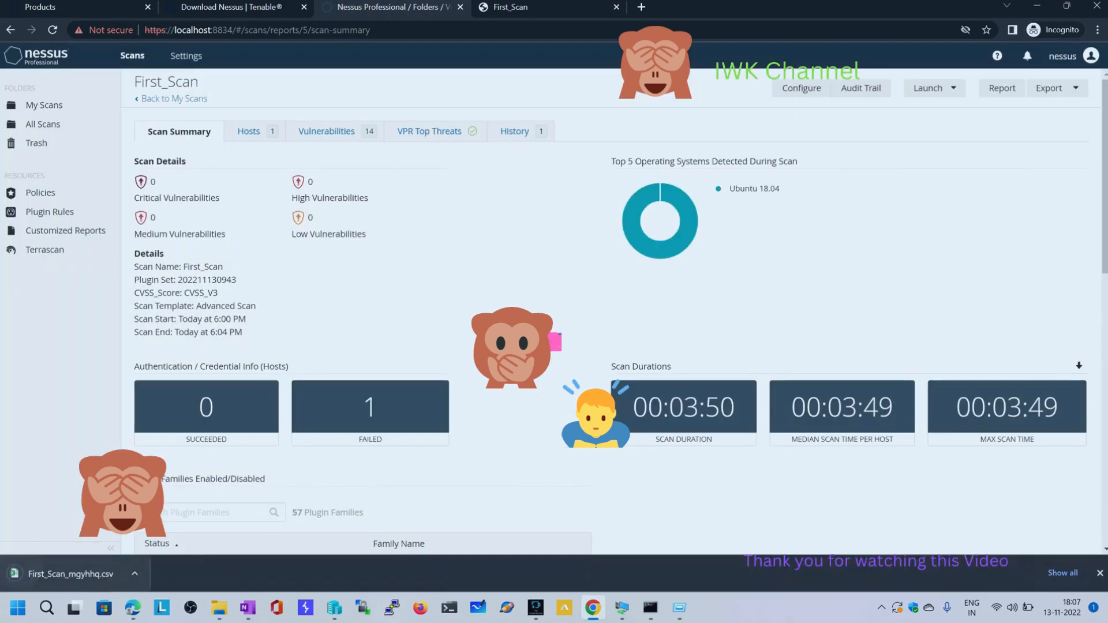
pyautogui.click(70, 575)
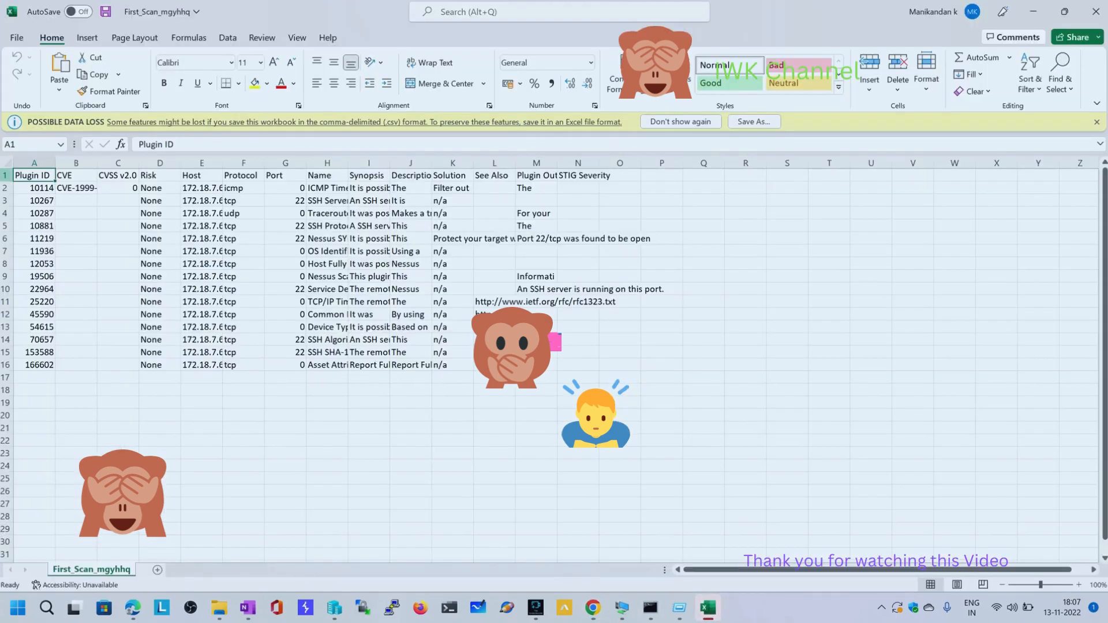
# AutoFit all column widths in the First_Scan CSV sheet and review its remaining columns, then minimize the workbook
pyautogui.hotkey('ctrl', 'a')
pyautogui.hotkey('alt', 'h')
pyautogui.press('o')
pyautogui.press('i')
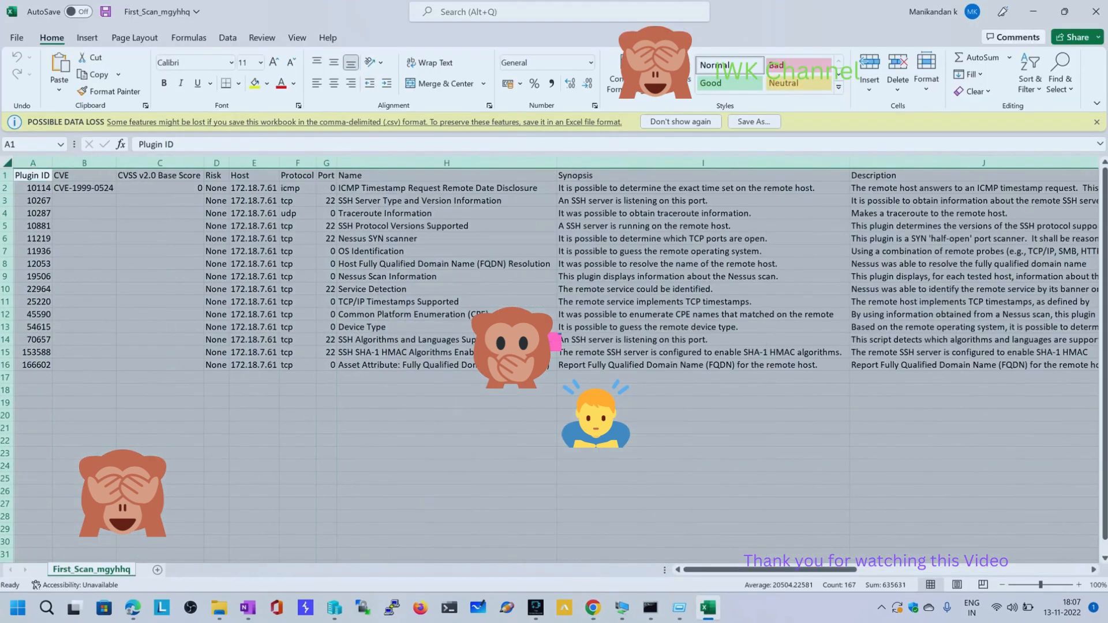
pyautogui.moveTo(733, 570); pyautogui.dragTo(906, 569)
pyautogui.click(1033, 11)
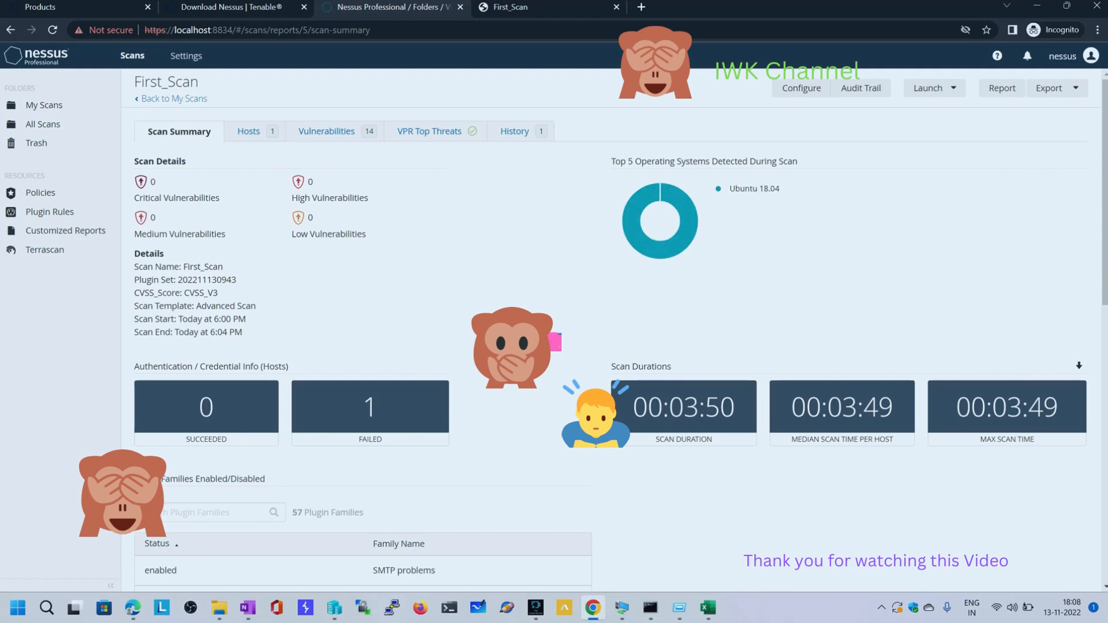
pyautogui.click(881, 607)
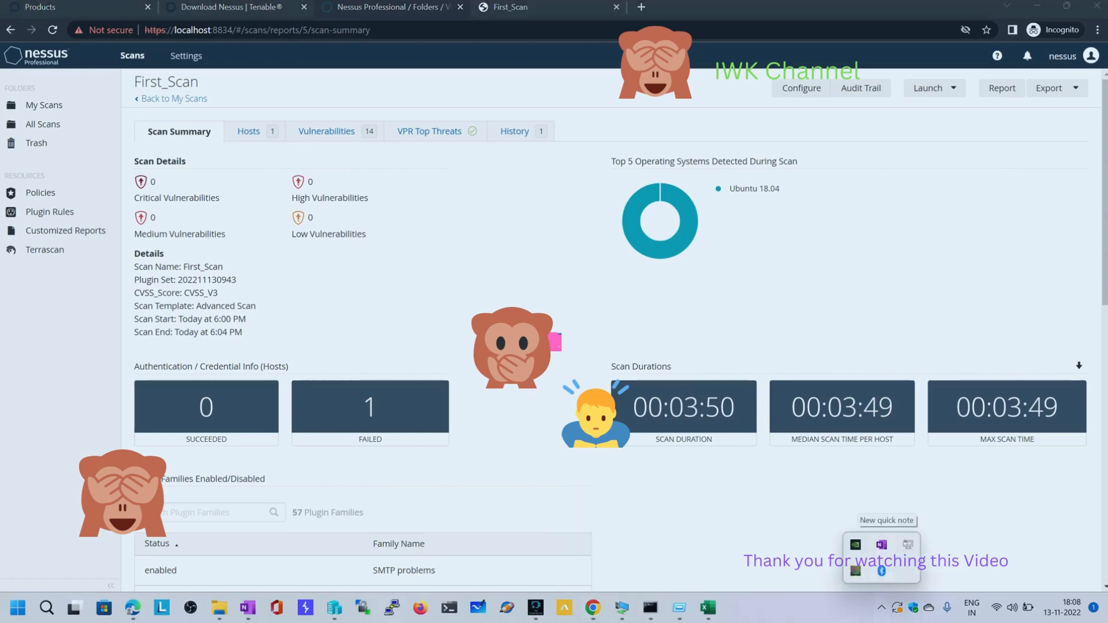
pyautogui.moveTo(621, 608)
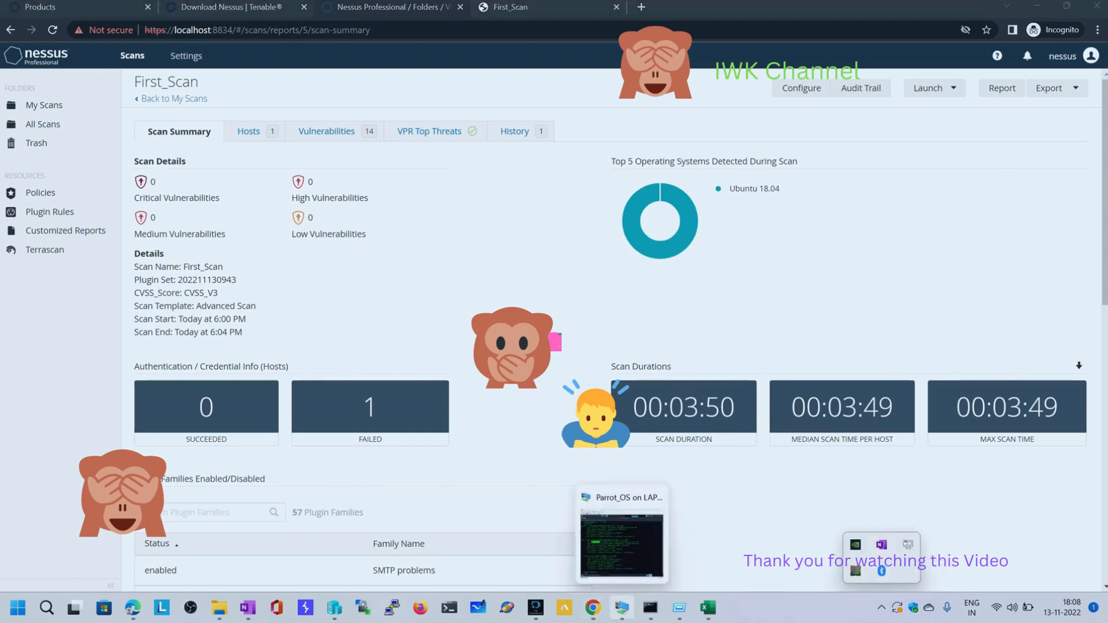